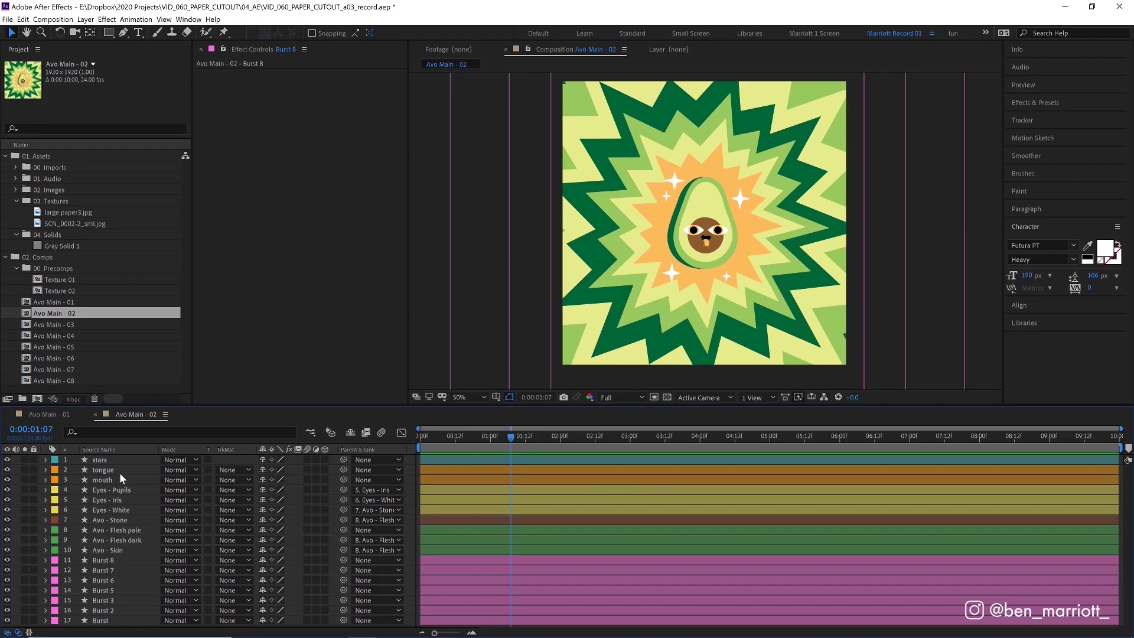
click(103, 480)
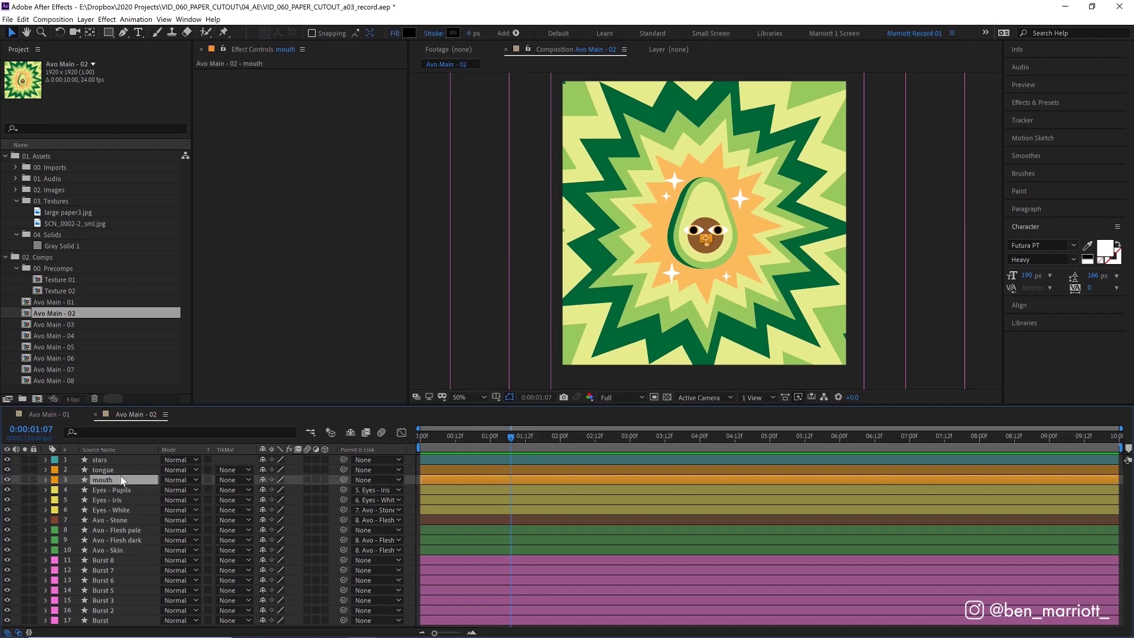
right_click(121, 479)
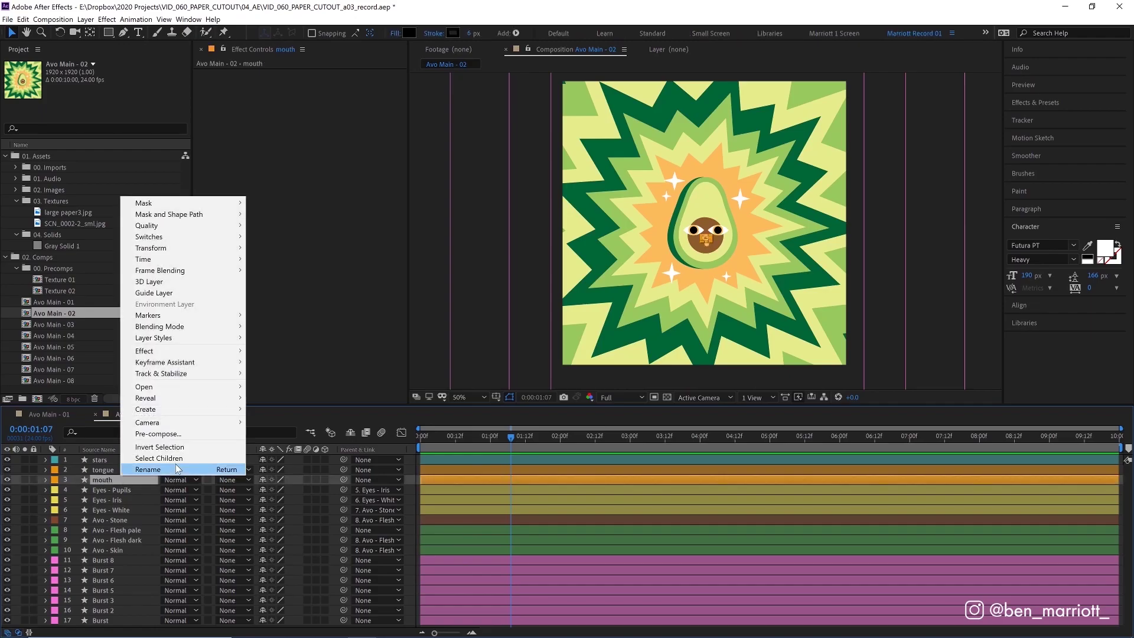
click(464, 493)
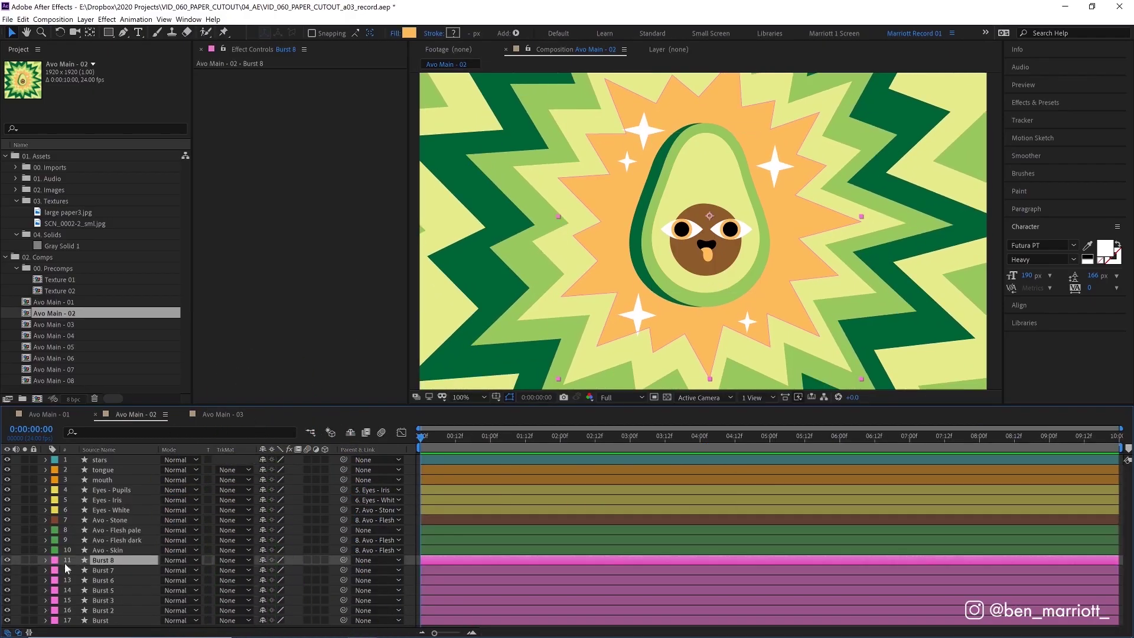
Step: Add a Wiggle Paths operation to the Burst 8 shape layer
click(8, 560)
click(8, 560)
click(45, 559)
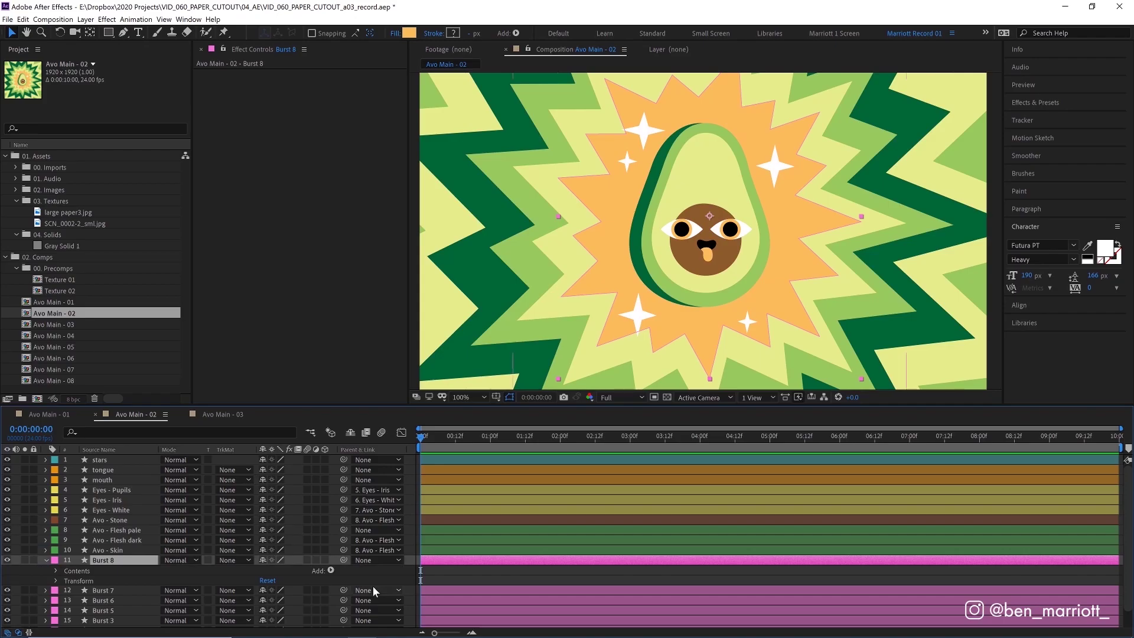
click(331, 570)
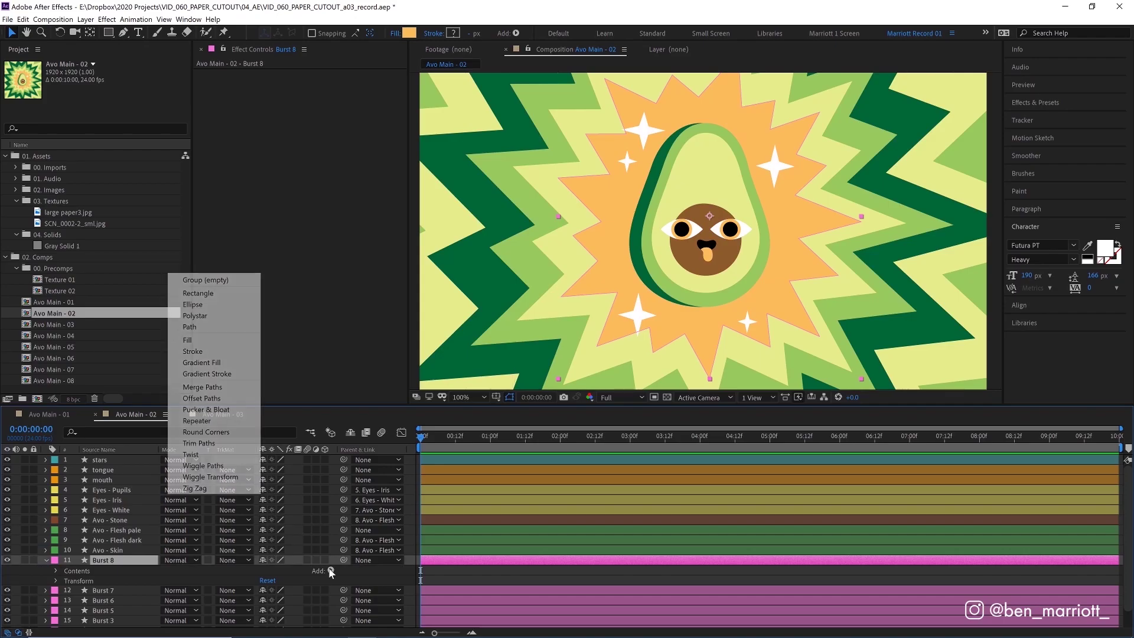
click(203, 466)
Step: Preview the roughened burst and expand Wiggle Paths 1 to show its properties
key(space)
scroll(587, 307, up, 1)
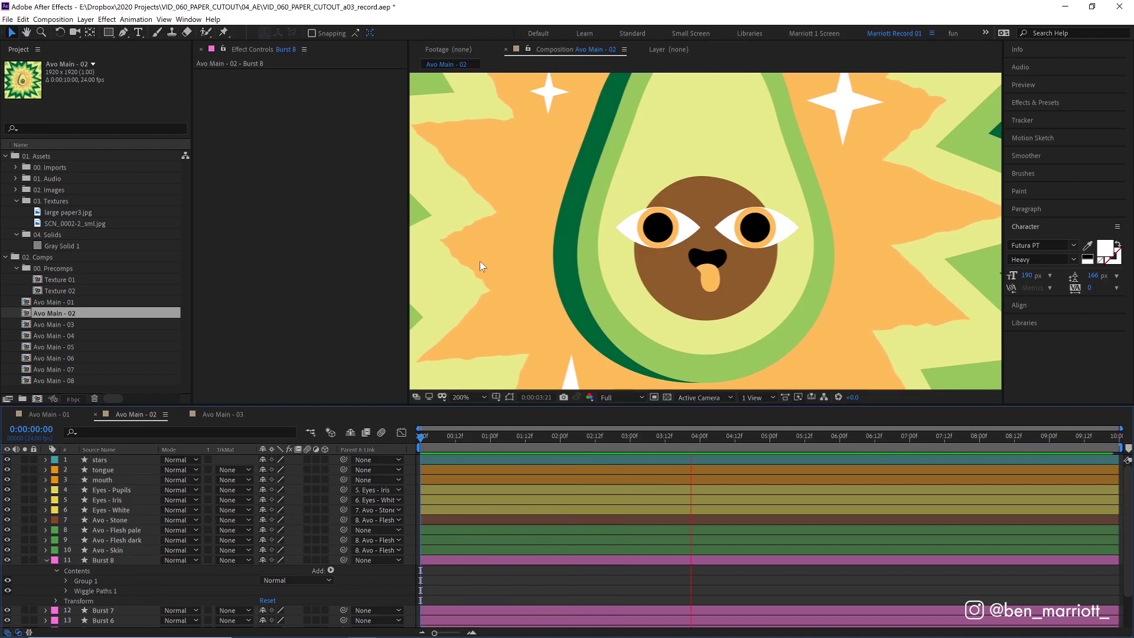
key(space)
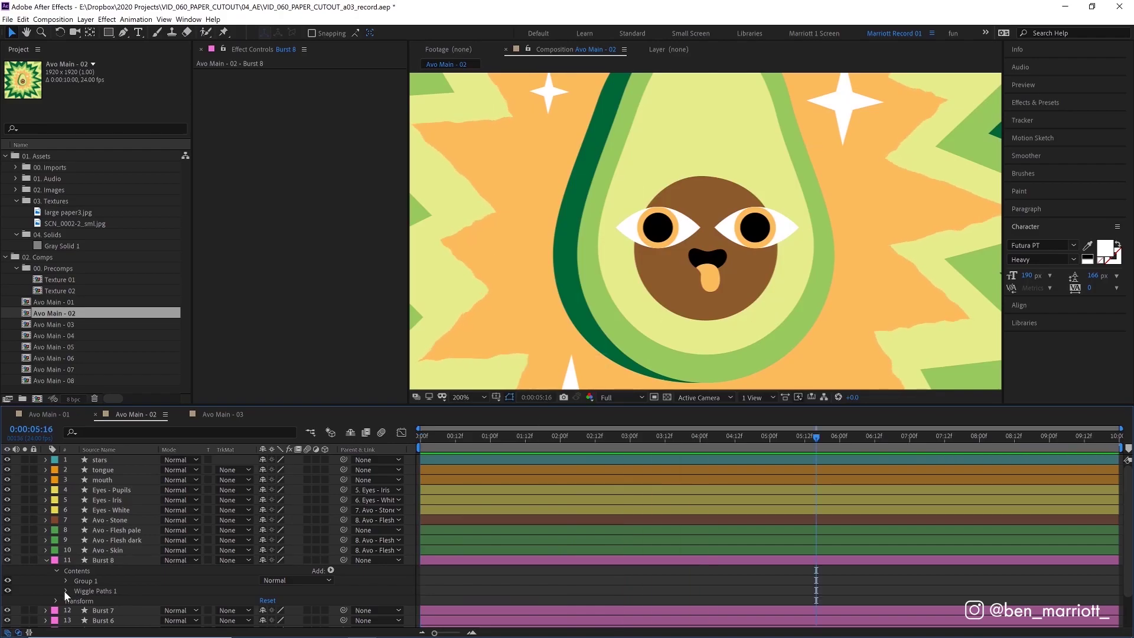
click(65, 591)
scroll(114, 552, down, 2)
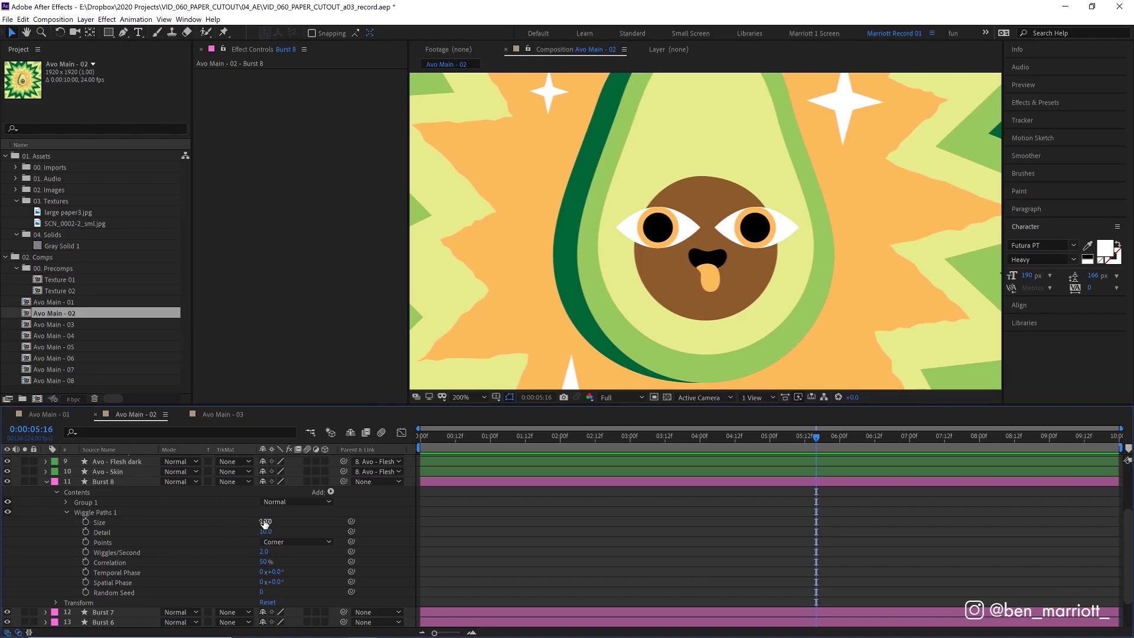
Step: Set the wiggle Size to 20 and Wiggles/Second to 0
text(20)
click(228, 523)
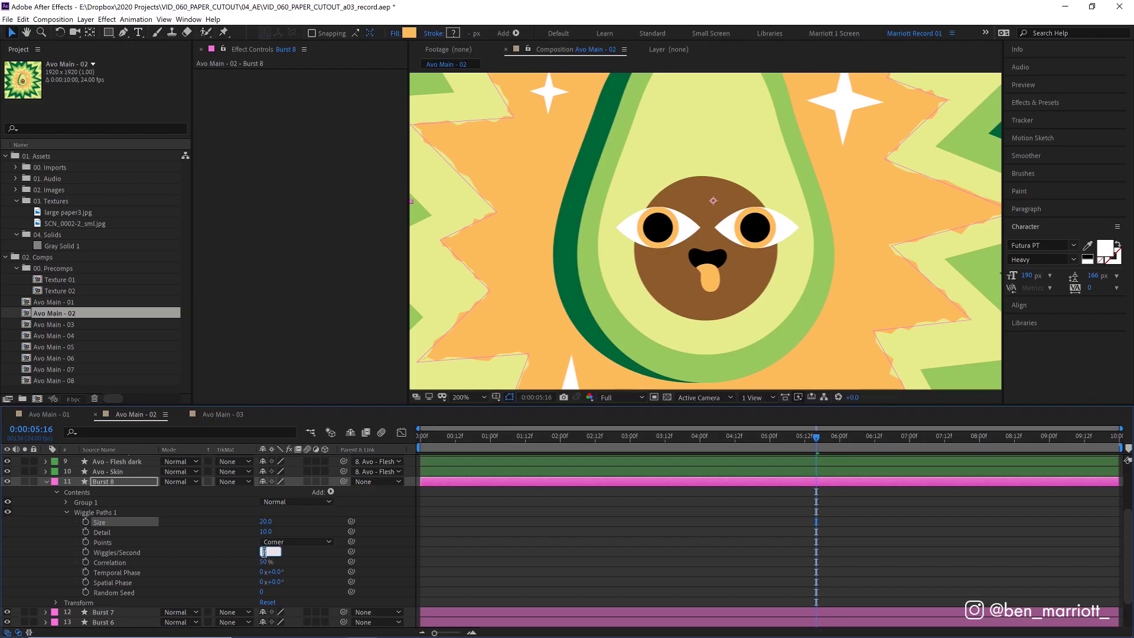
key(Return)
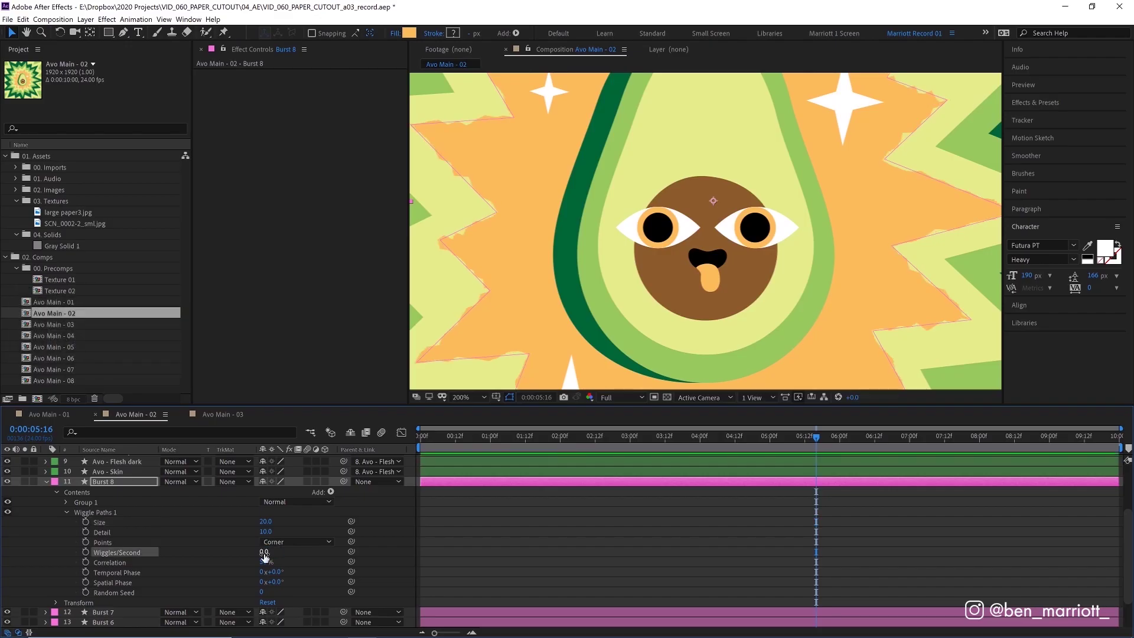
Step: Give the Random Seed a time*50 expression and preview it
alt+click(84, 594)
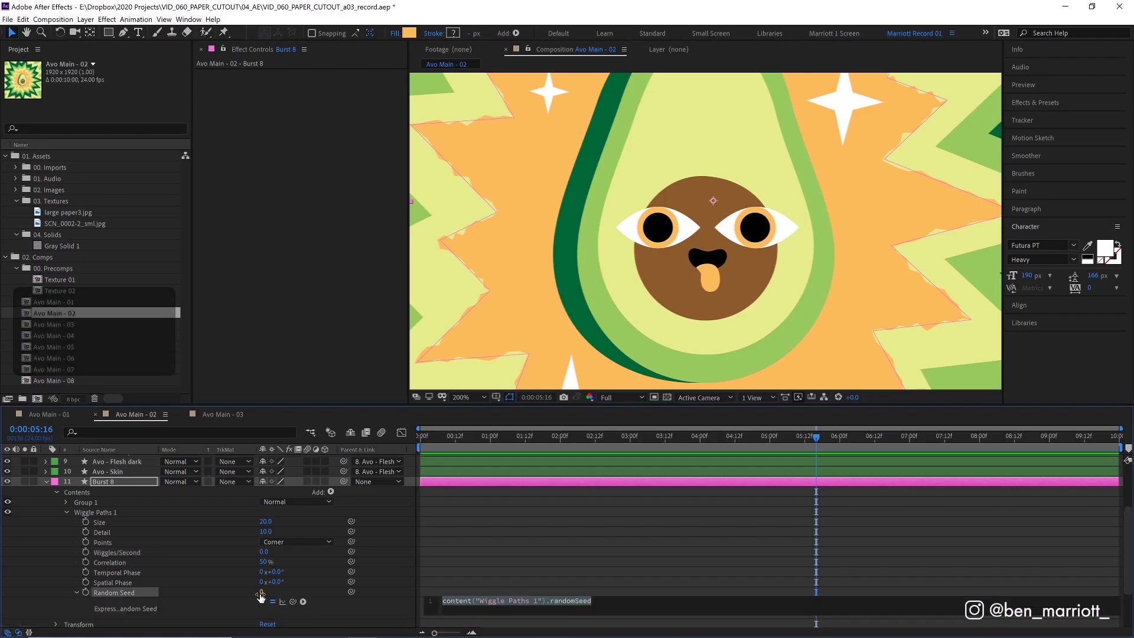
text(time)
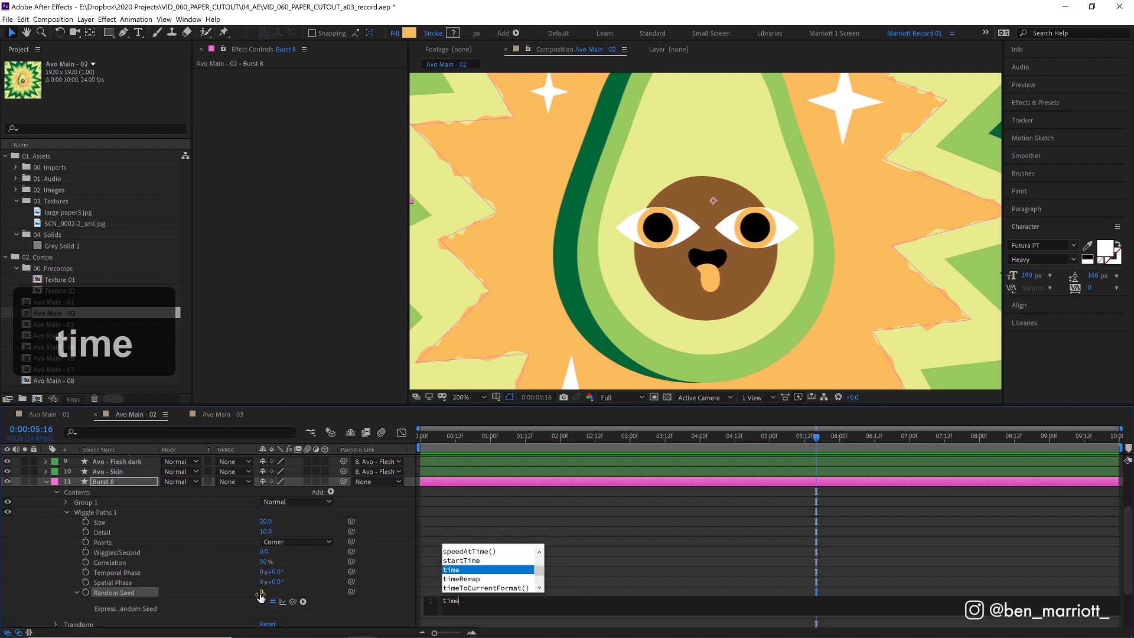
text(*50)
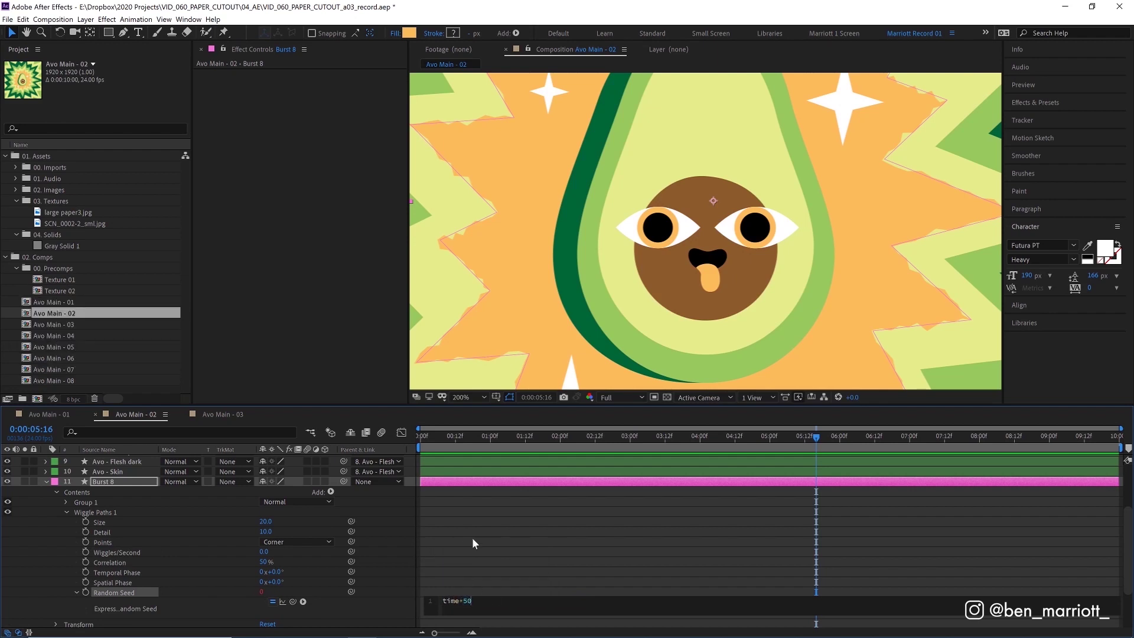
click(606, 569)
key(space)
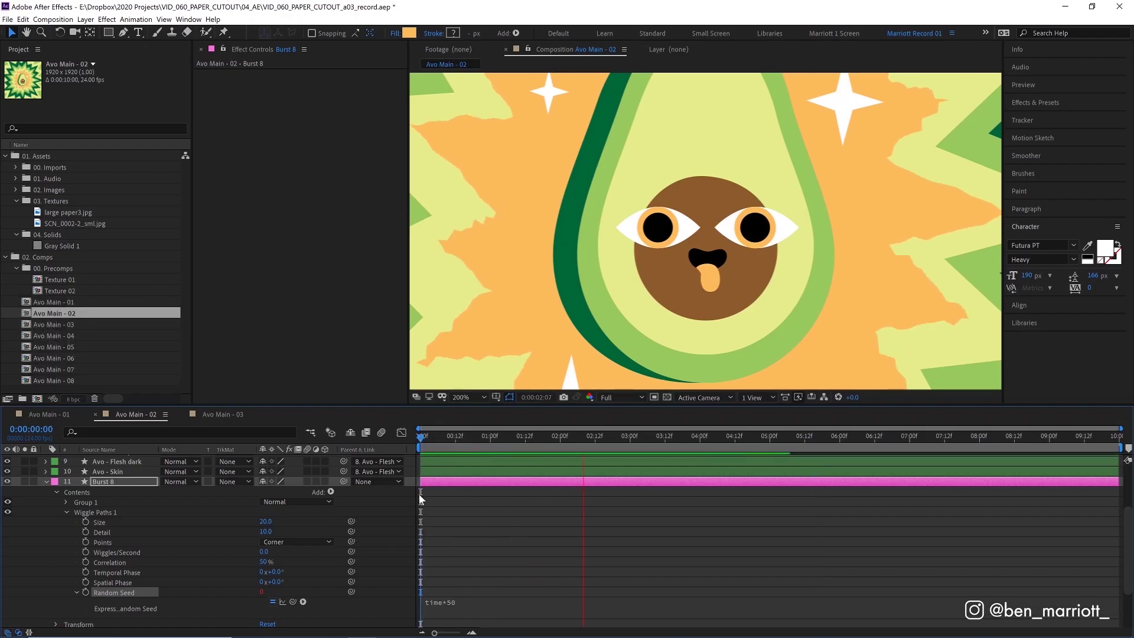
key(space)
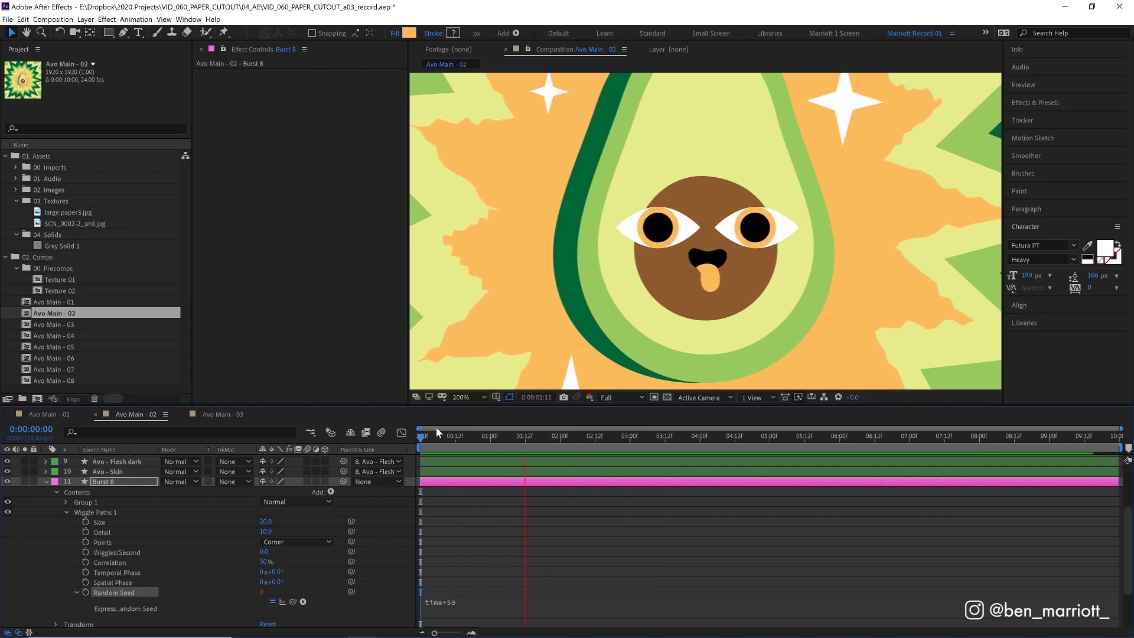
Step: Change the Random Seed expression to posterizeTime(6); time*50 and preview the stepped timing
click(438, 603)
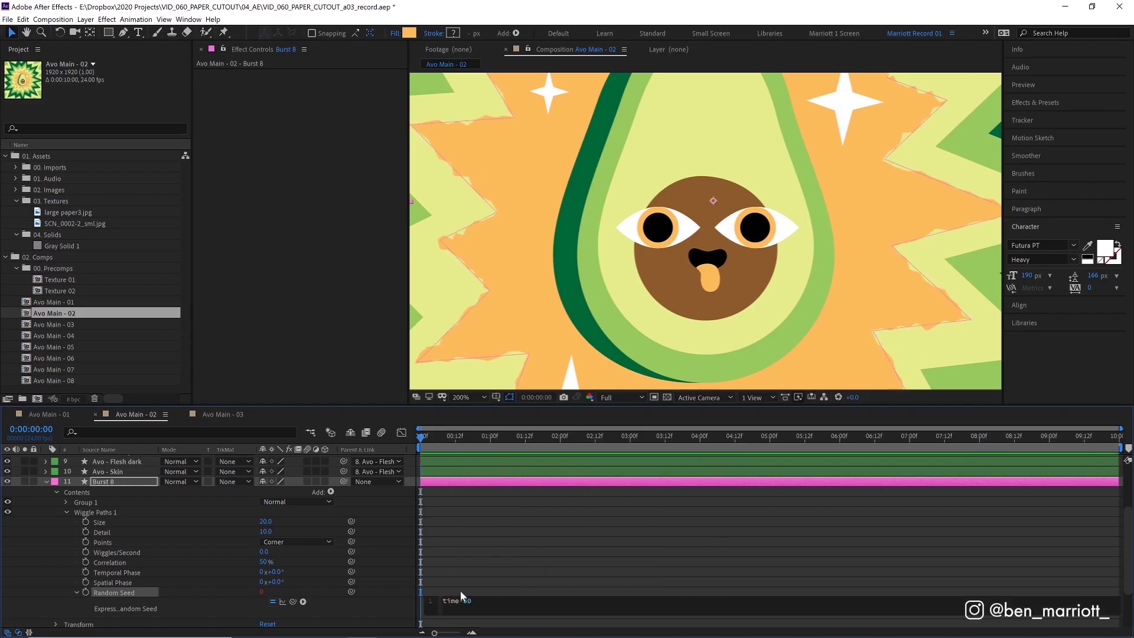
text(post)
key(Tab)
text(6);)
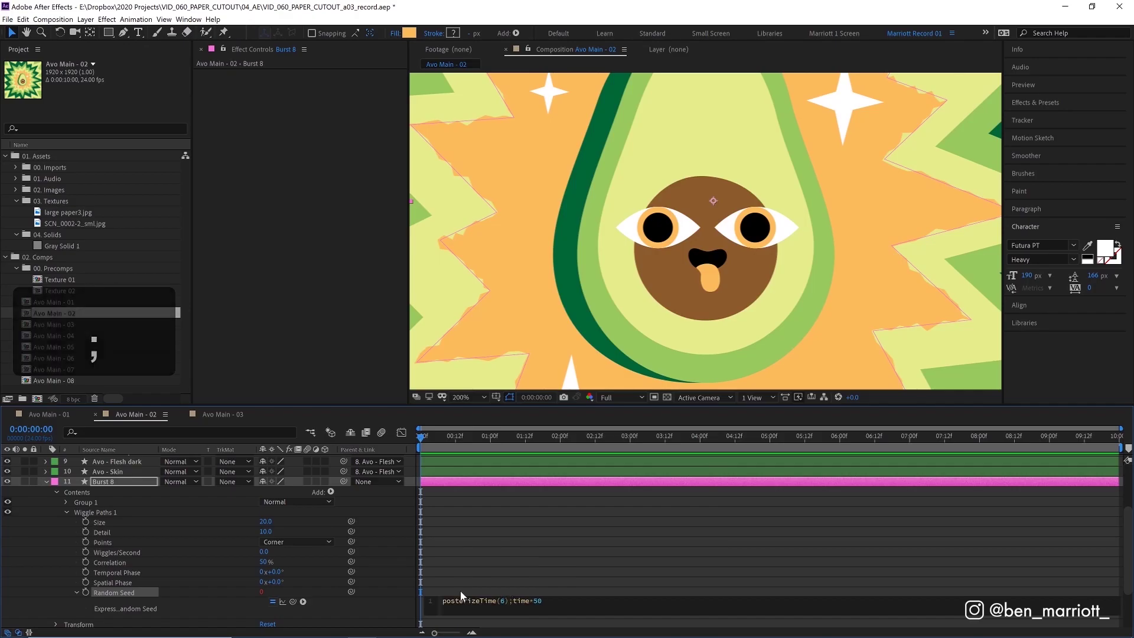
click(425, 442)
key(space)
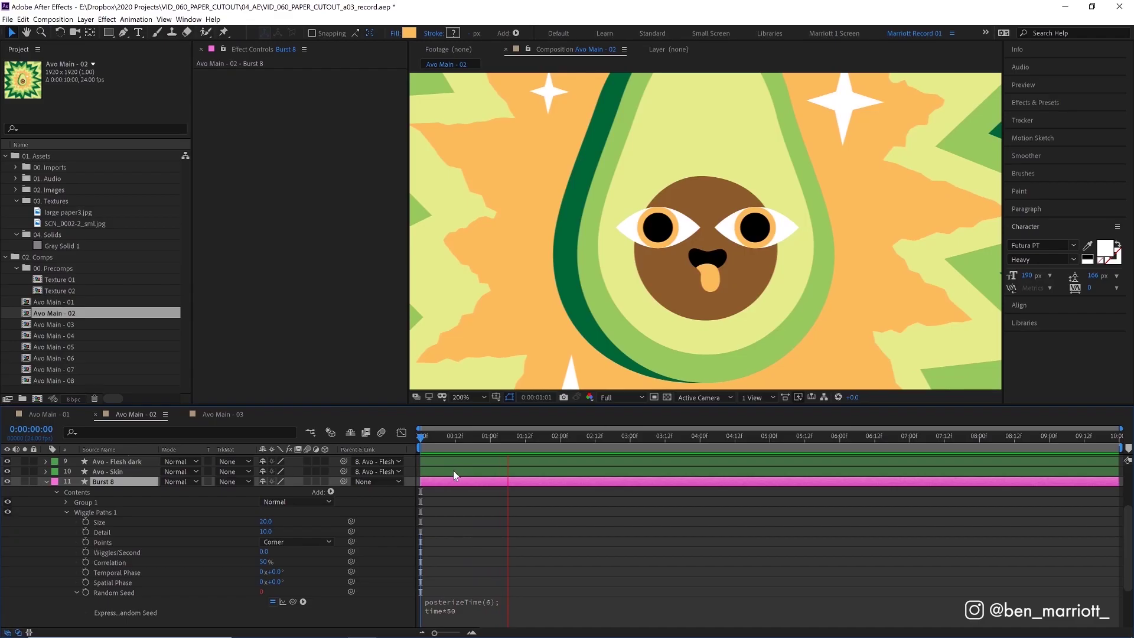
scroll(453, 470, down, 1)
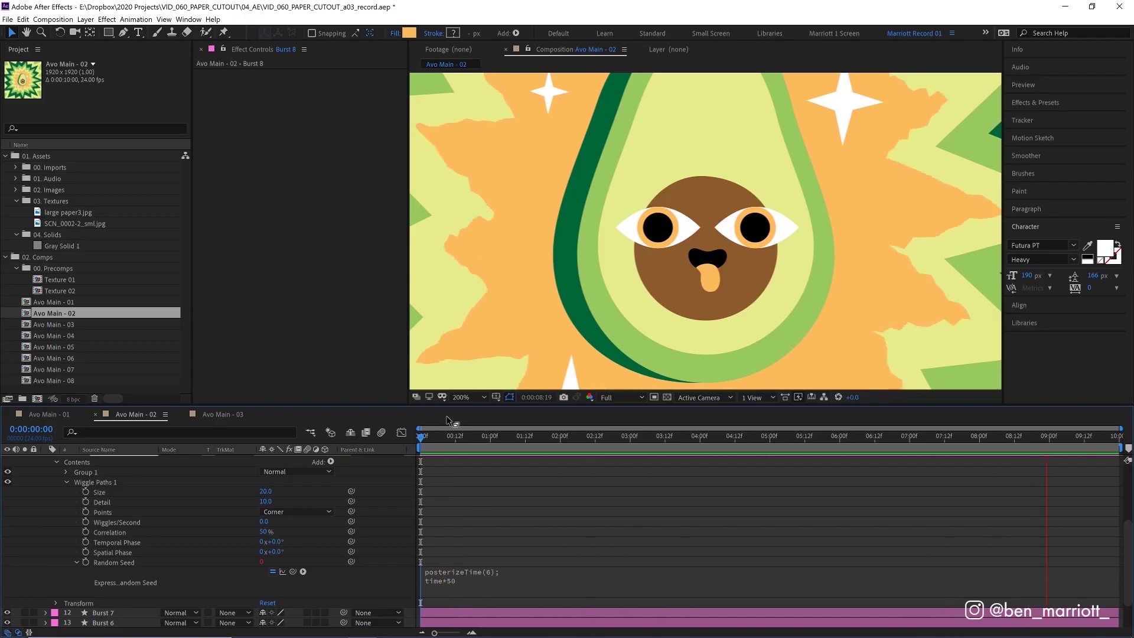
scroll(394, 545, up, 1)
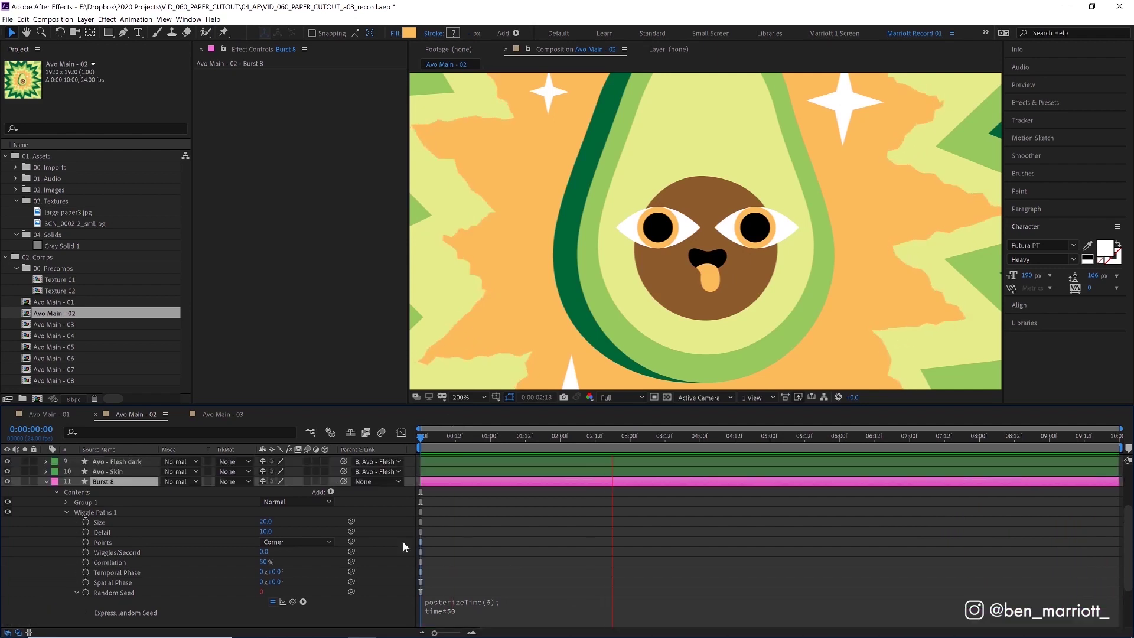
Step: Set the Burst 8 wiggle Detail to 0 and preview
key(space)
click(266, 531)
text(0)
key(Return)
key(space)
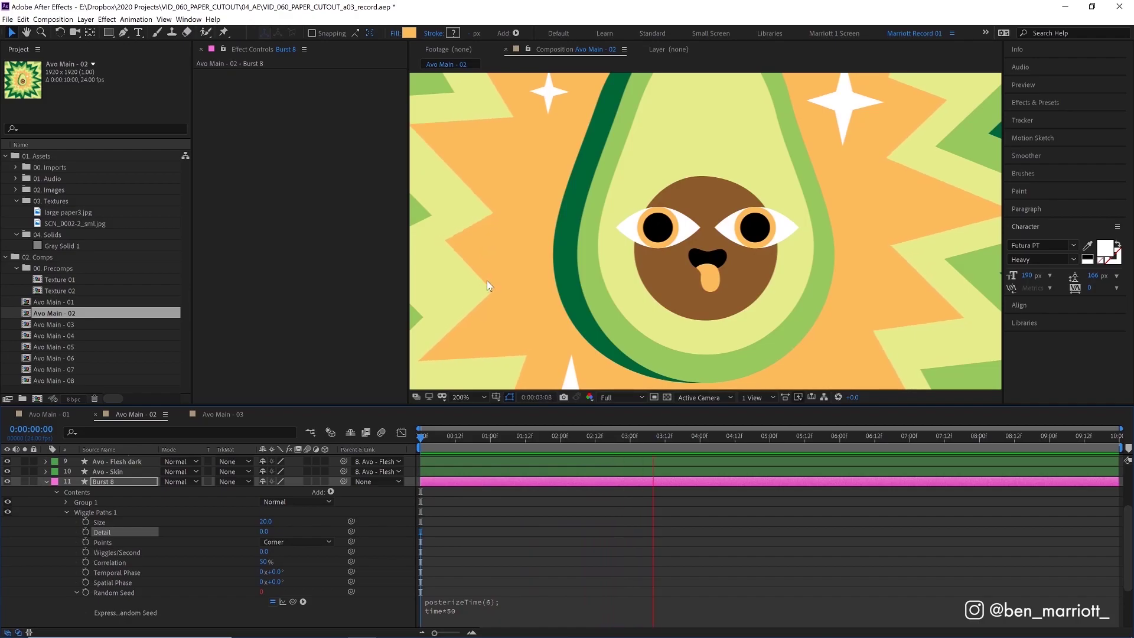
Step: Copy Wiggle Paths 1 onto the Burst 7 through Burst layers and preview at 100%
click(112, 513)
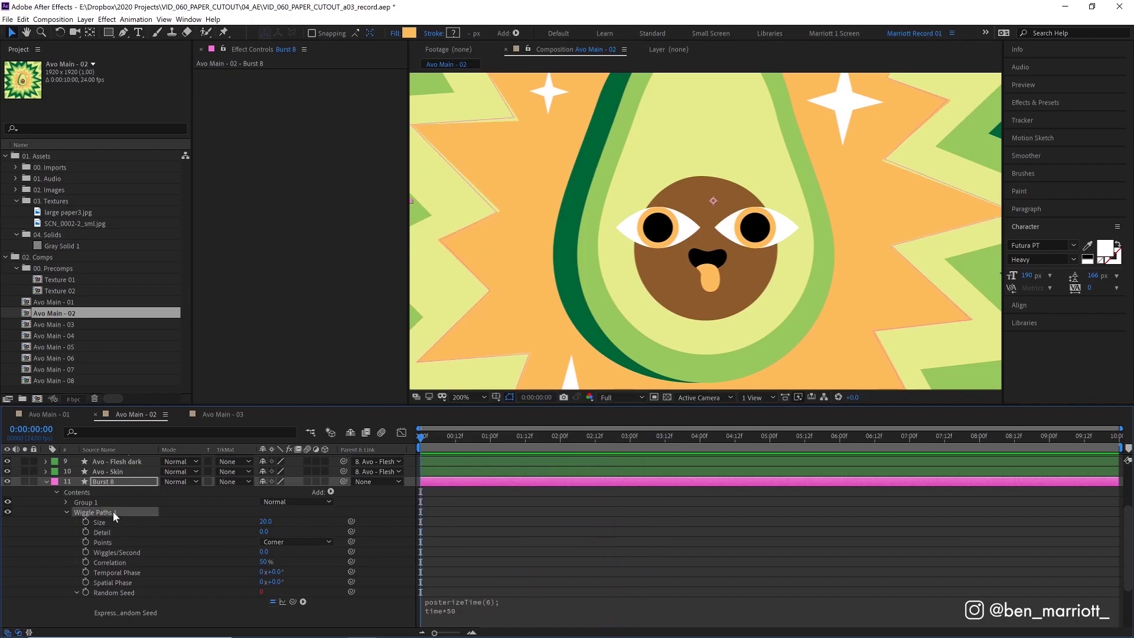
key(ctrl+c)
click(46, 481)
click(105, 571)
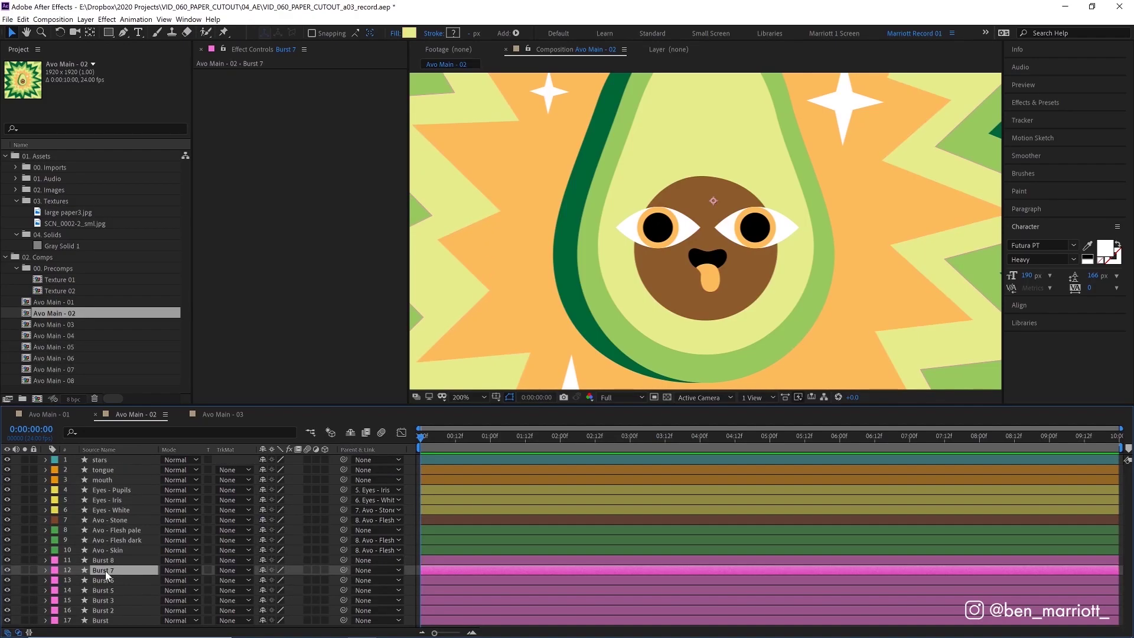
key(shift+c)
shift+click(112, 614)
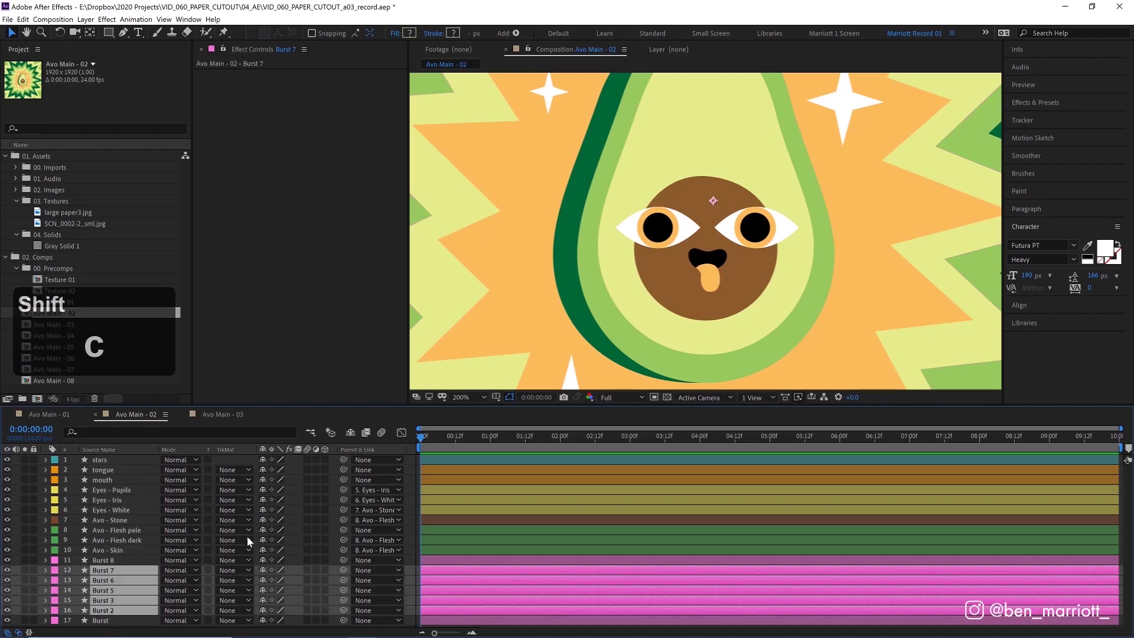
key(comma)
key(comma)
key(space)
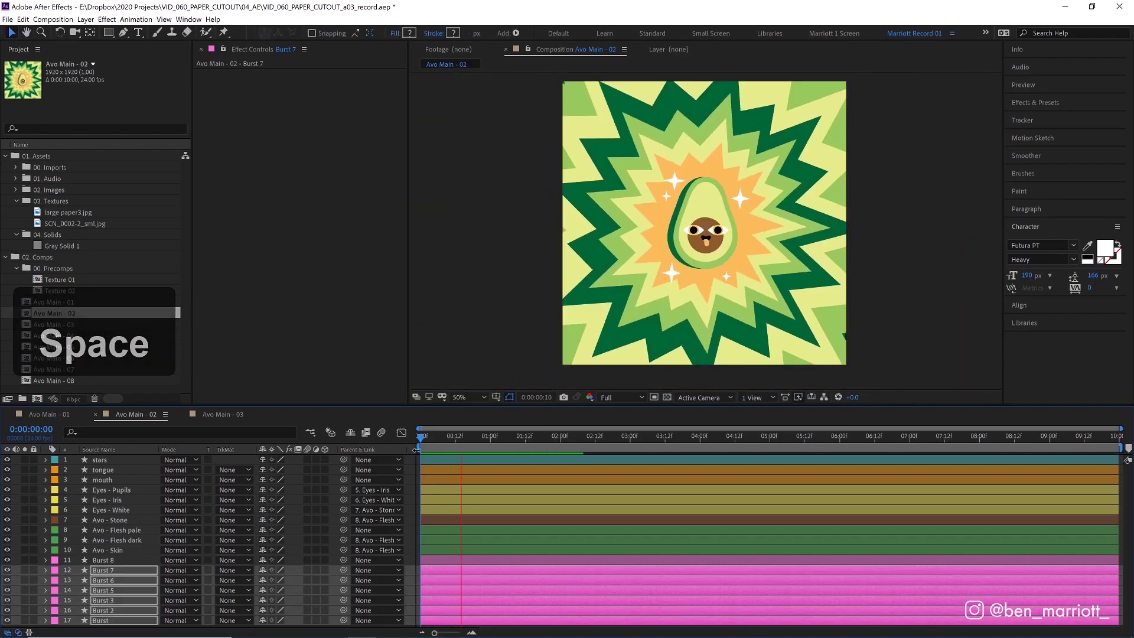
key(period)
key(period)
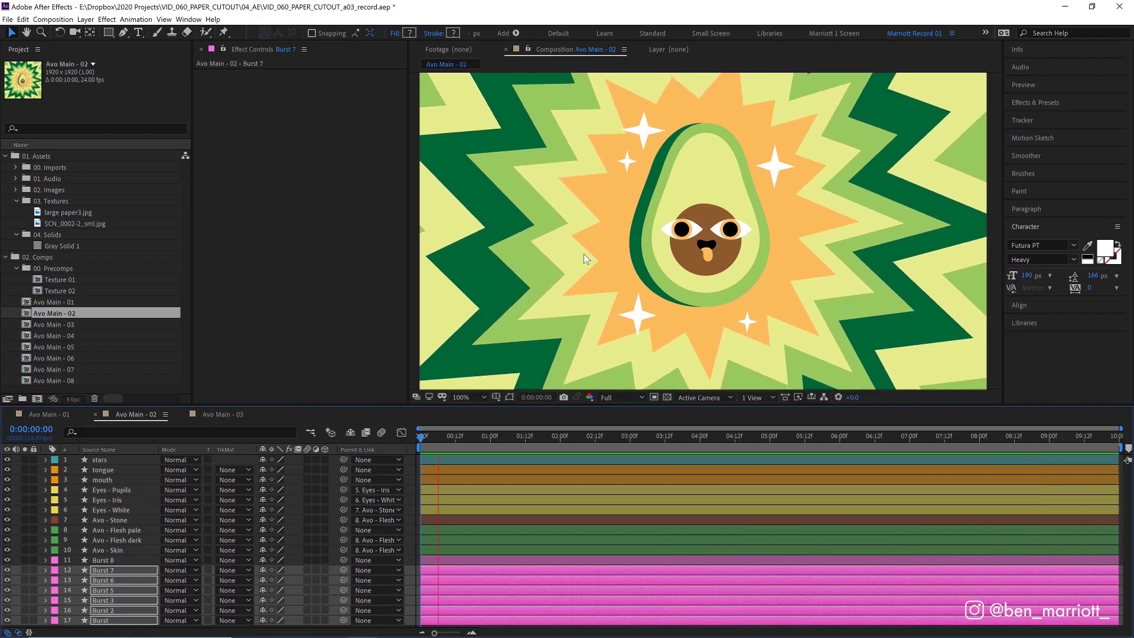
Step: Append +(index*100) to Burst 8's Random Seed expression for a per-layer offset
click(434, 436)
click(41, 560)
key(e)
key(e)
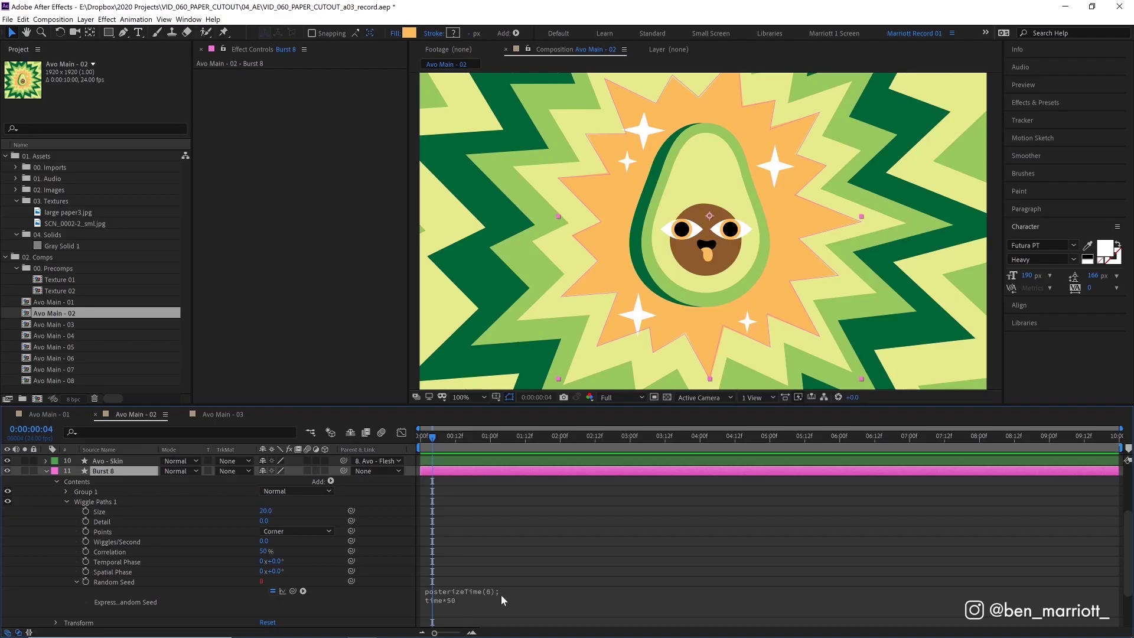
click(492, 597)
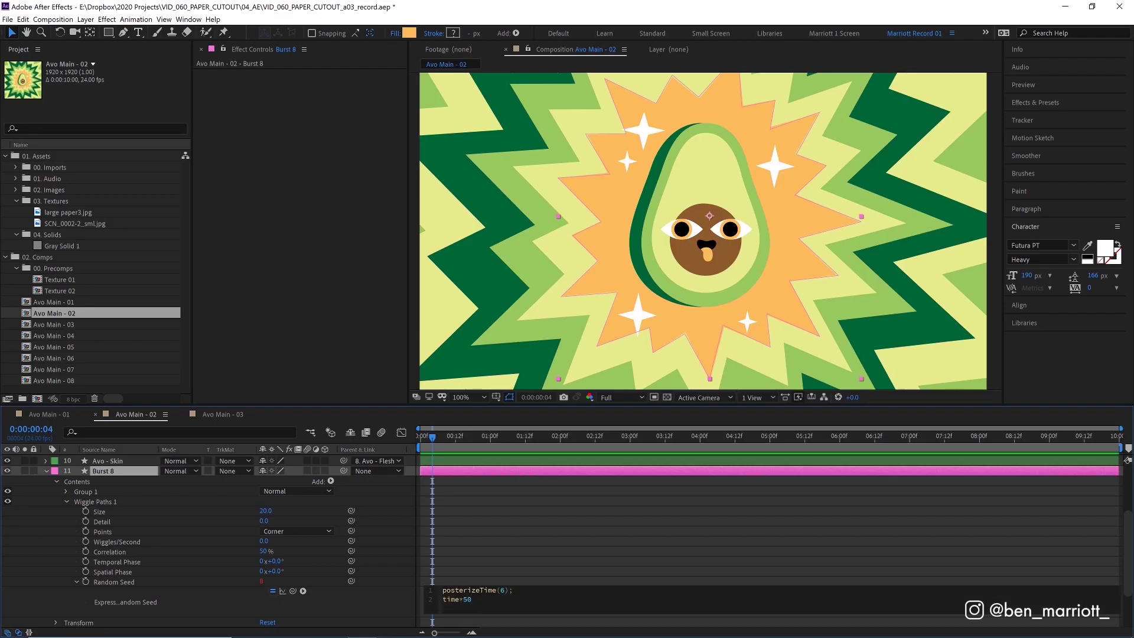
text(+(index*)
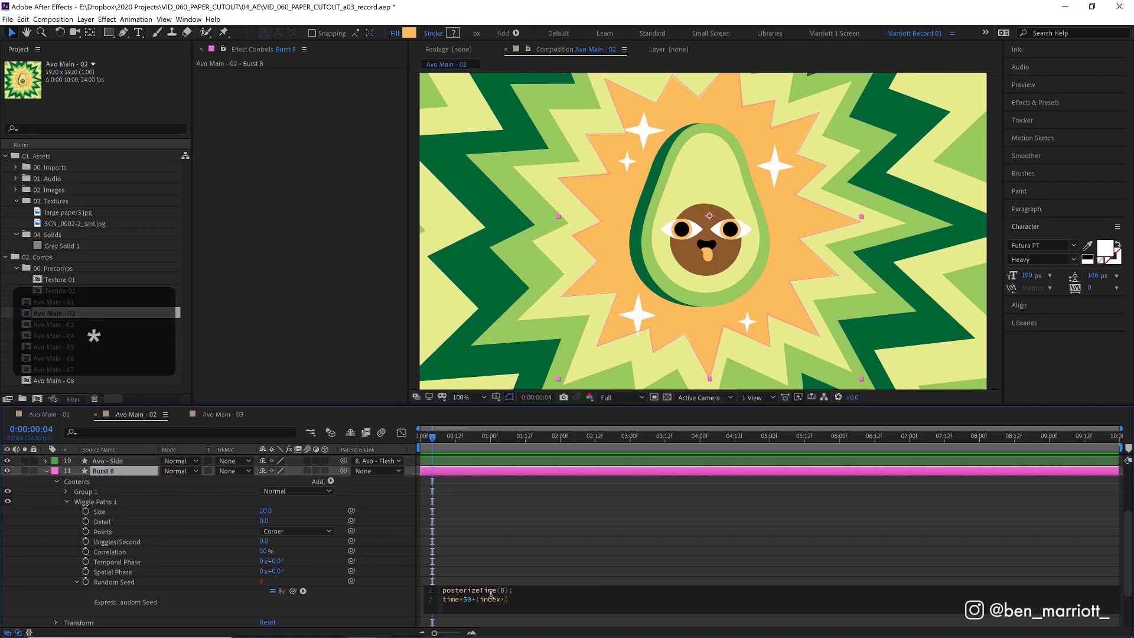
text(100)
click(492, 592)
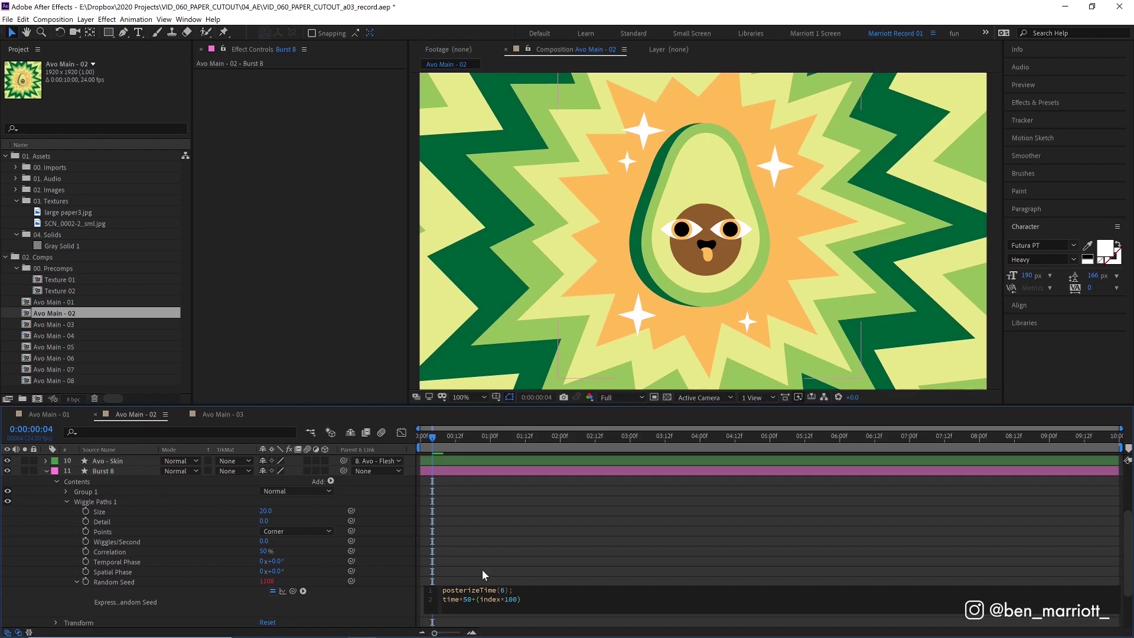
Step: Paste the updated Wiggle Paths 1 onto Burst 7 through Burst and preview
click(98, 501)
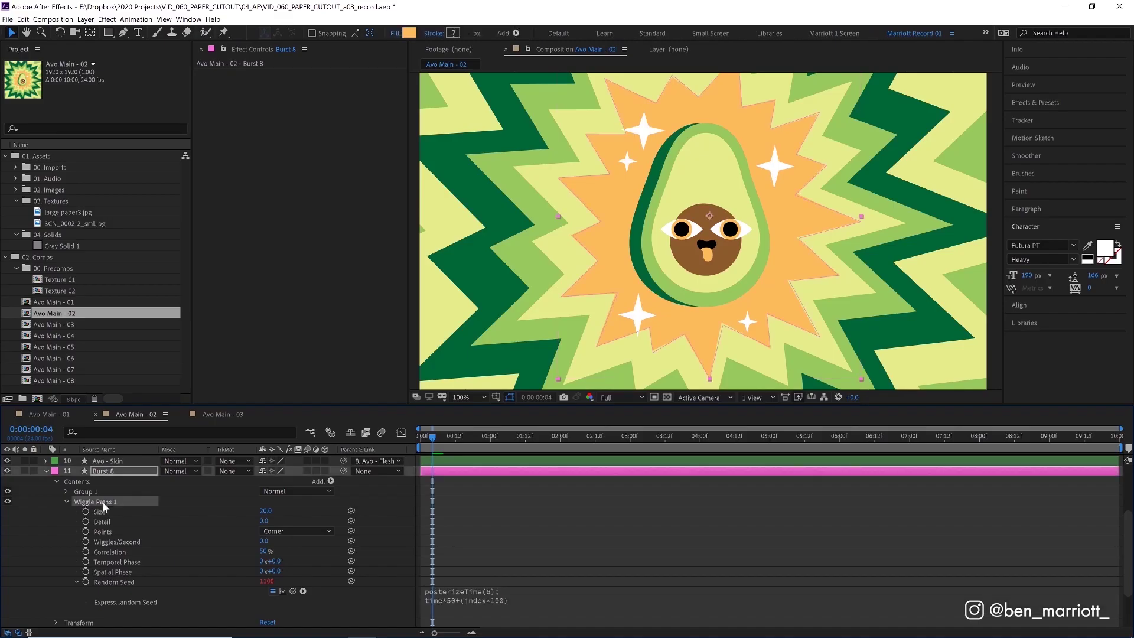
key(ctrl+c)
click(114, 569)
shift+click(119, 617)
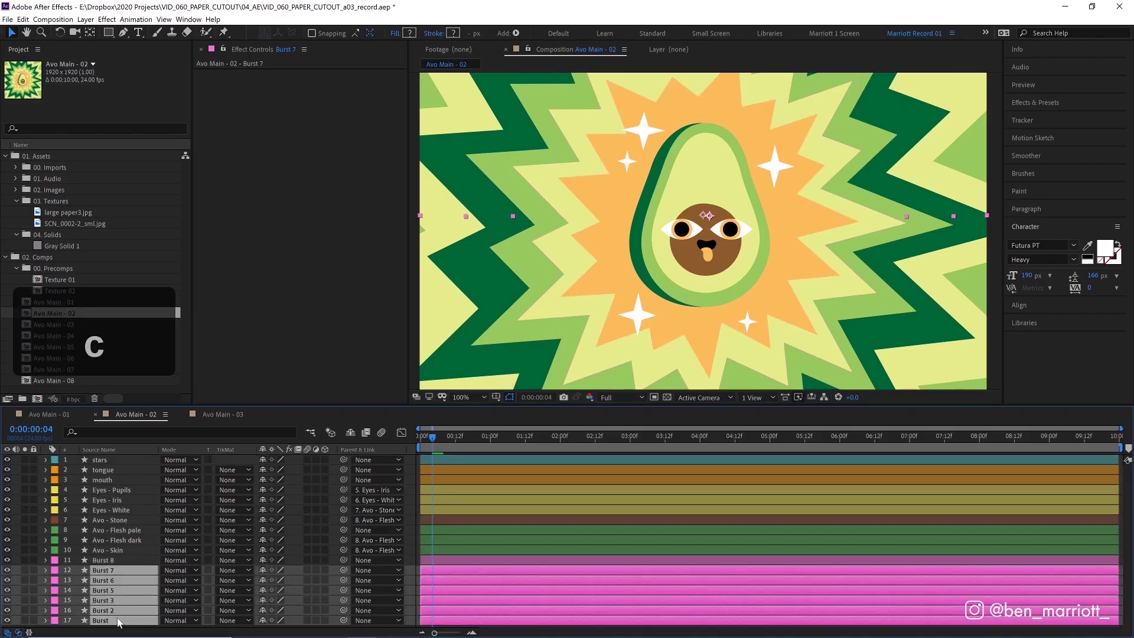
key(ctrl+v)
key(space)
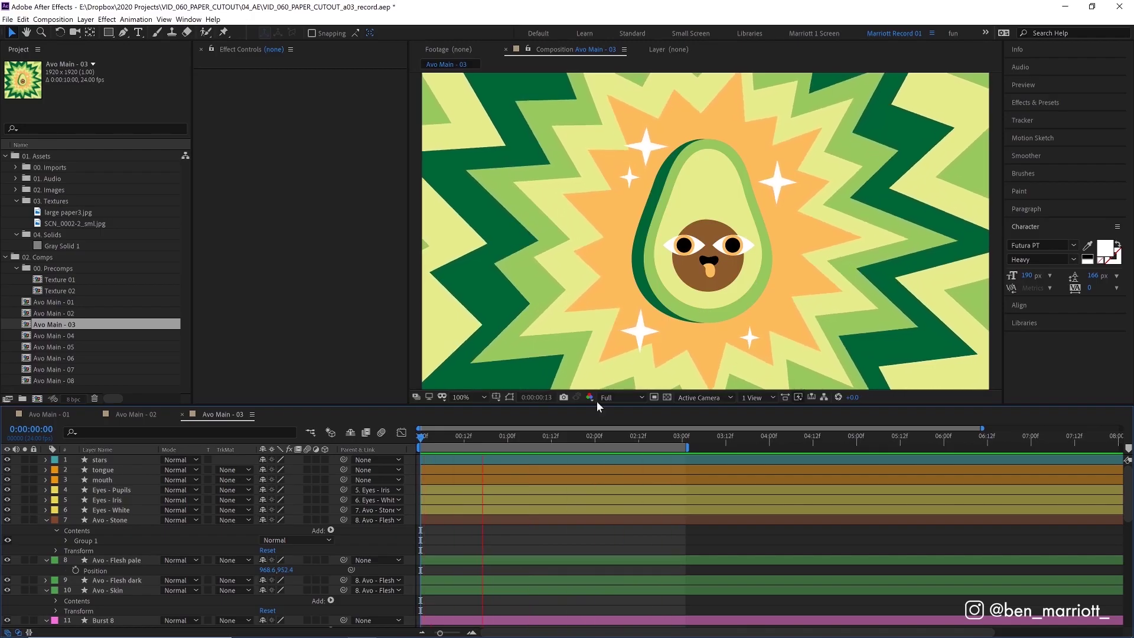
Step: Give Avo - Flesh pale's Position a wiggle(6,2) expression and preview it
click(67, 560)
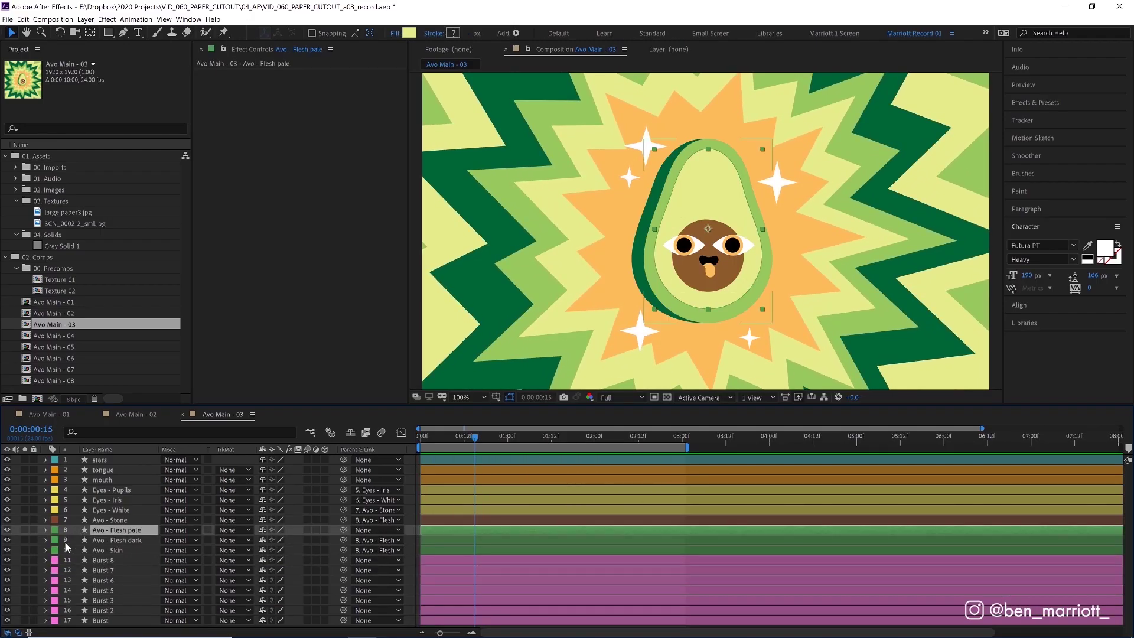
click(7, 530)
click(7, 530)
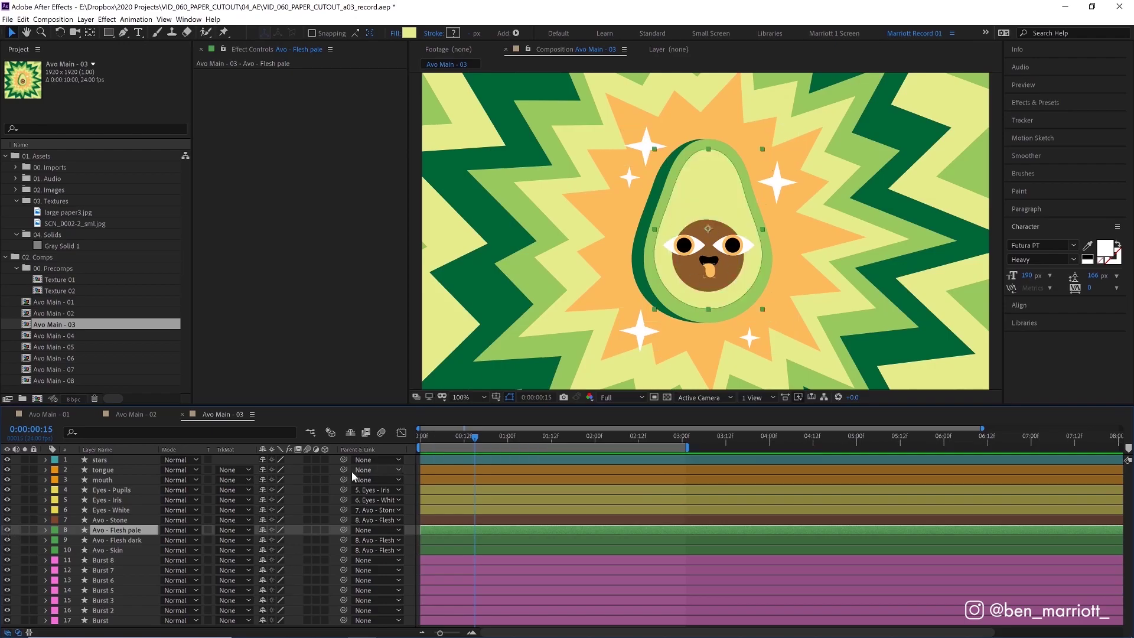
key(p)
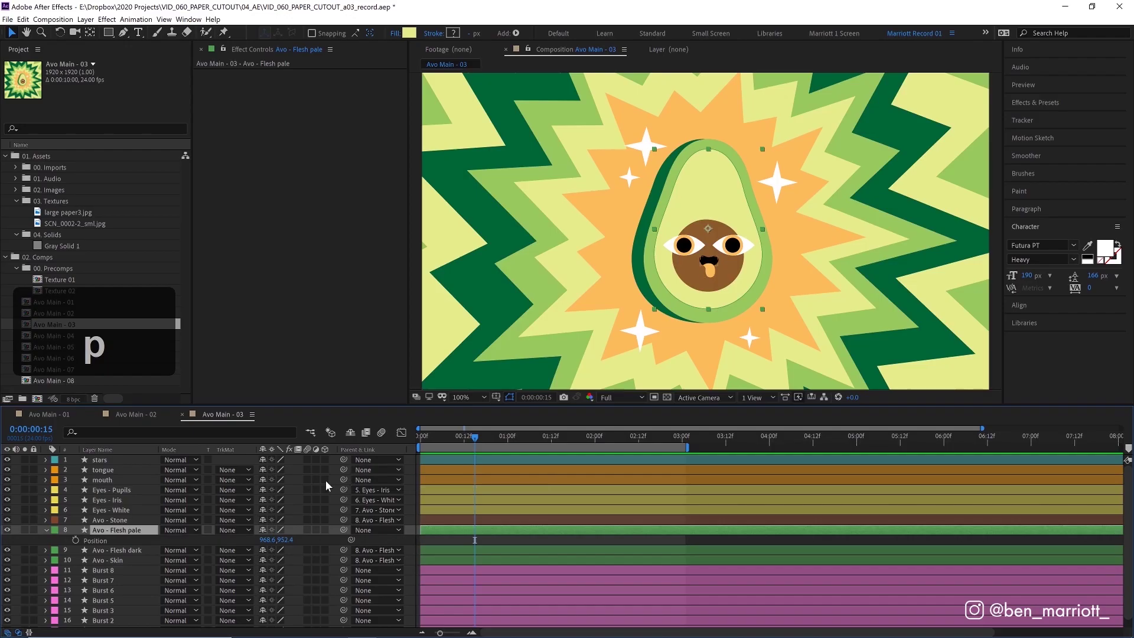
alt+click(76, 541)
text(wi)
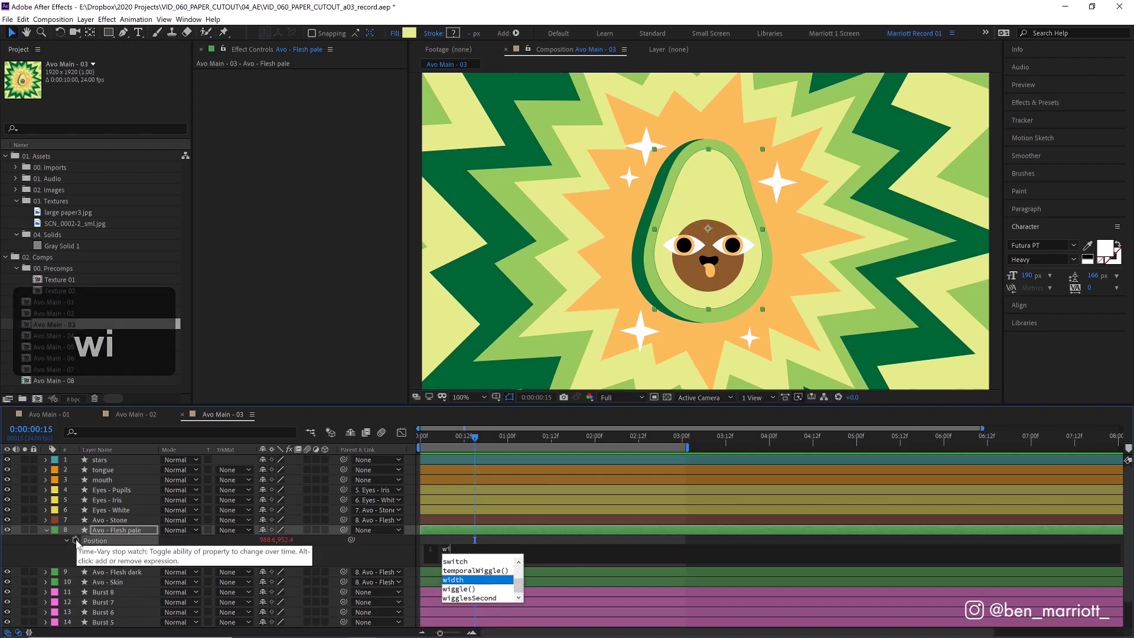
text(ggl)
key(Tab)
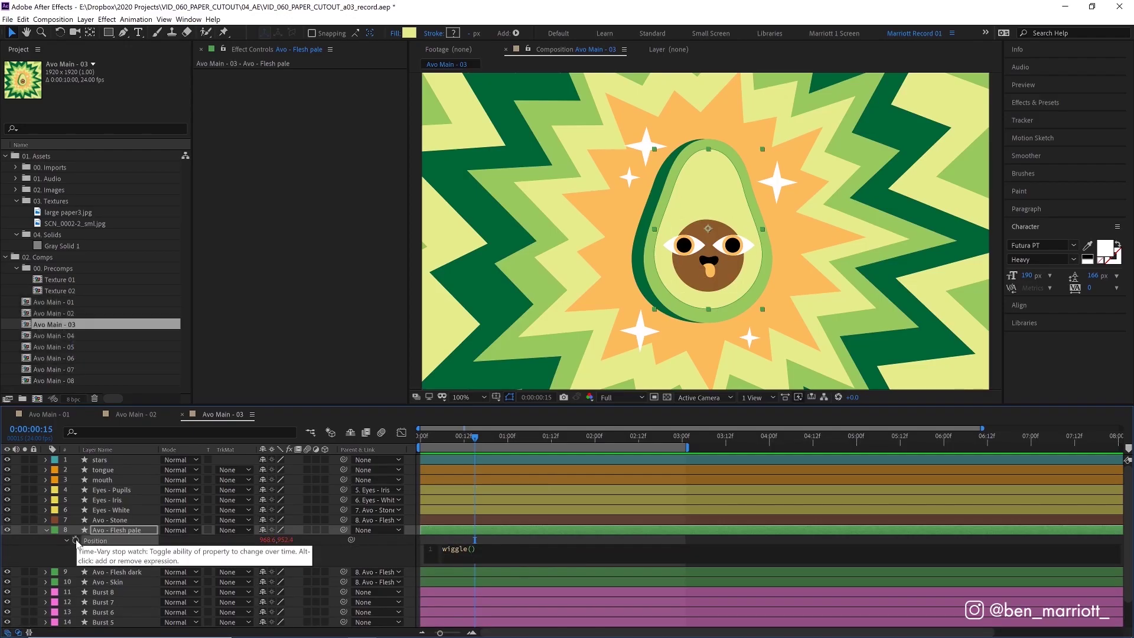
text(6,2)
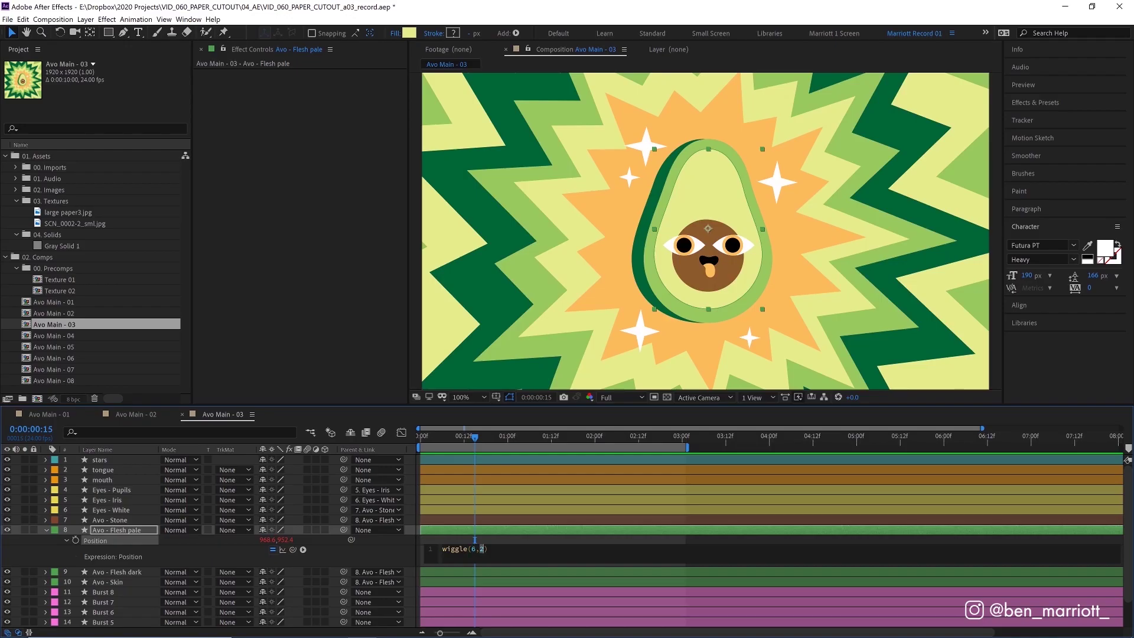
scroll(731, 277, up, 2)
key(space)
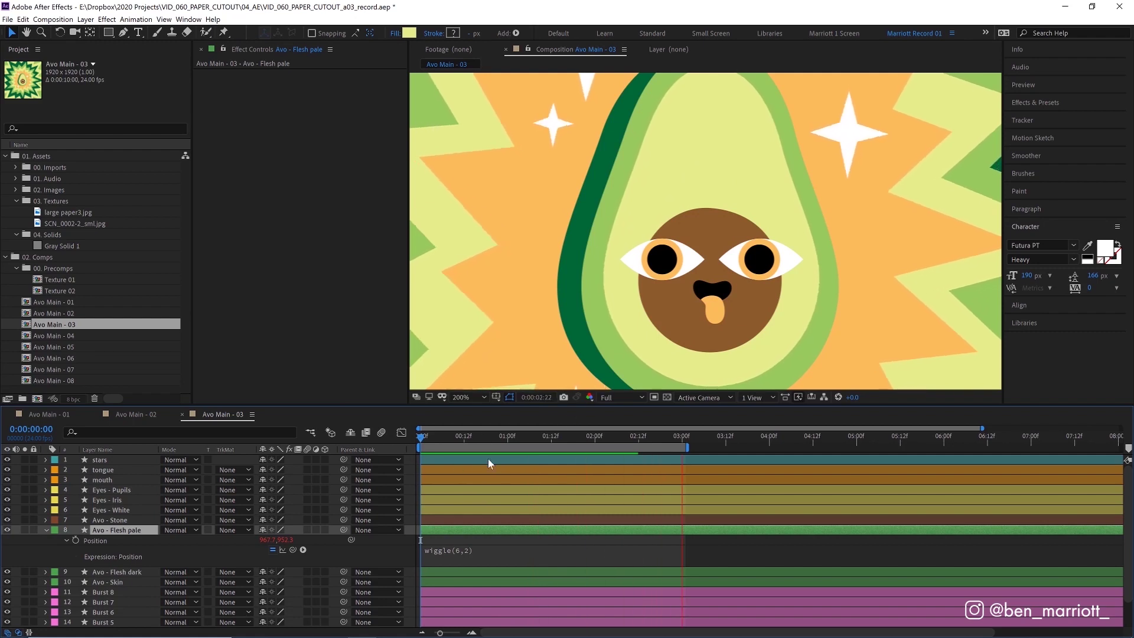
key(space)
Step: Add posterizeTime(6); above the wiggle line and preview the stepped jitter
click(430, 552)
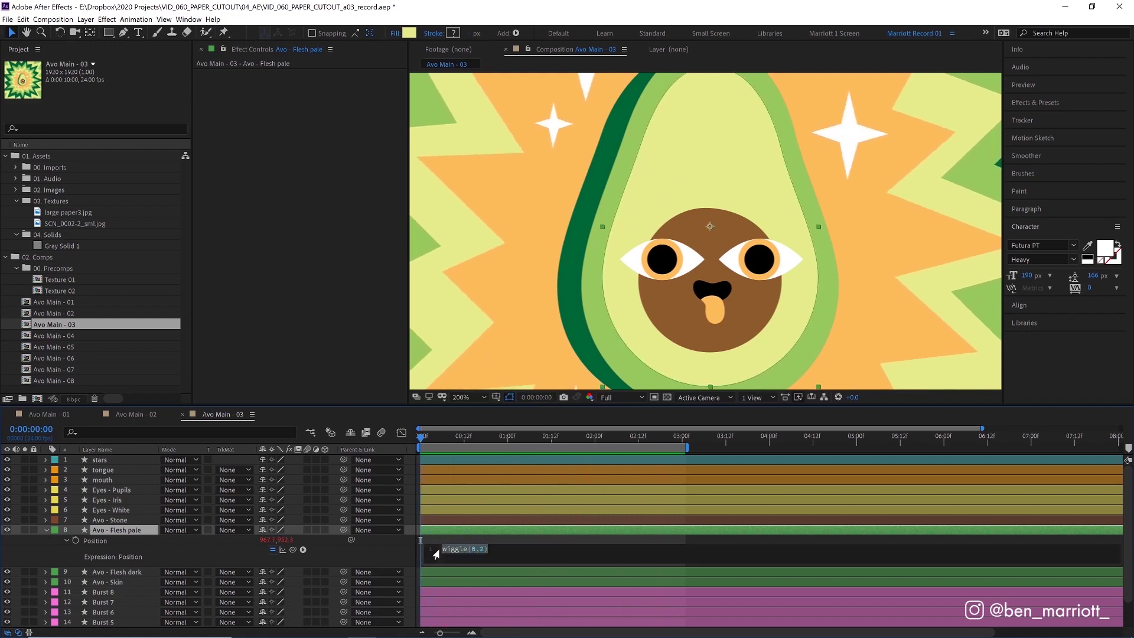
text(posterizeTime(6);)
key(Return)
click(469, 530)
key(space)
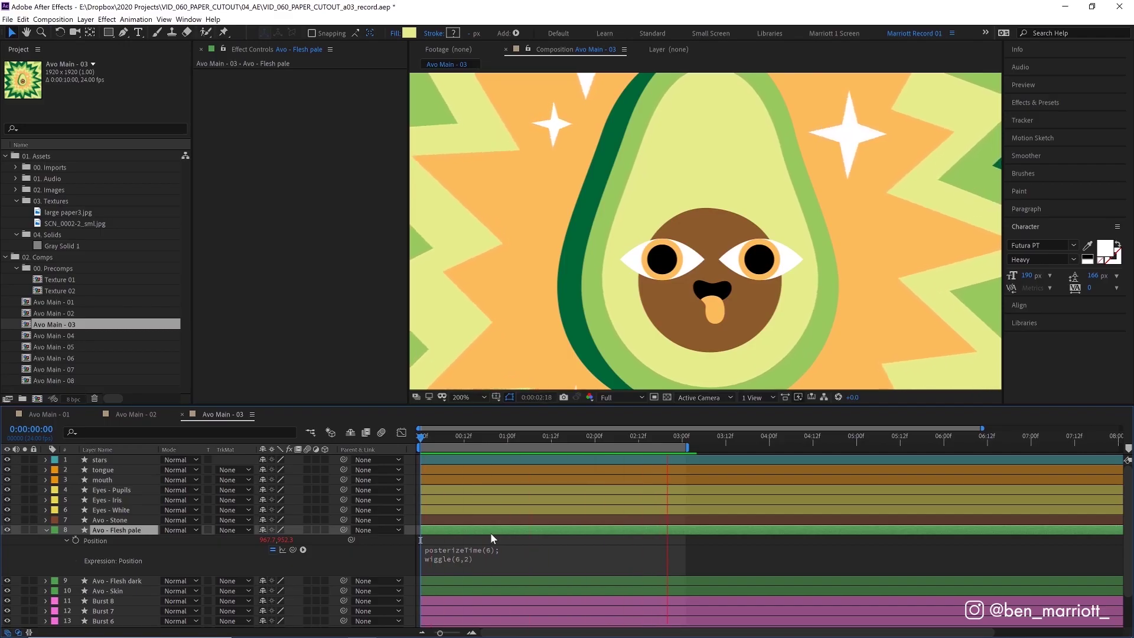
Step: Paste the Position expression only onto the stars through Burst layers and preview
key(space)
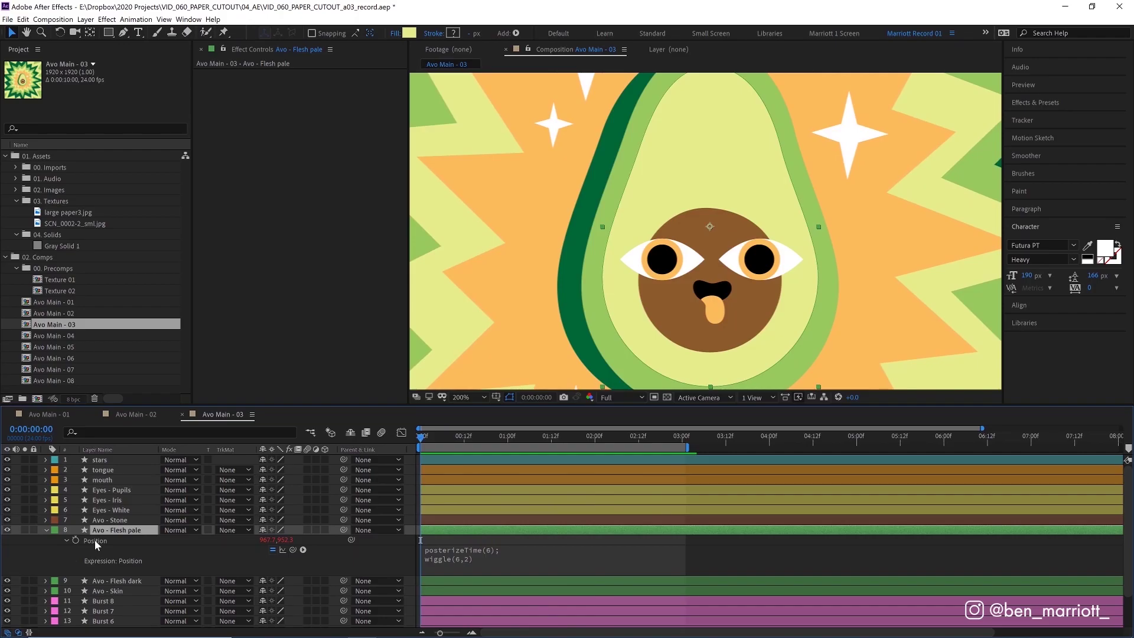
right_click(94, 540)
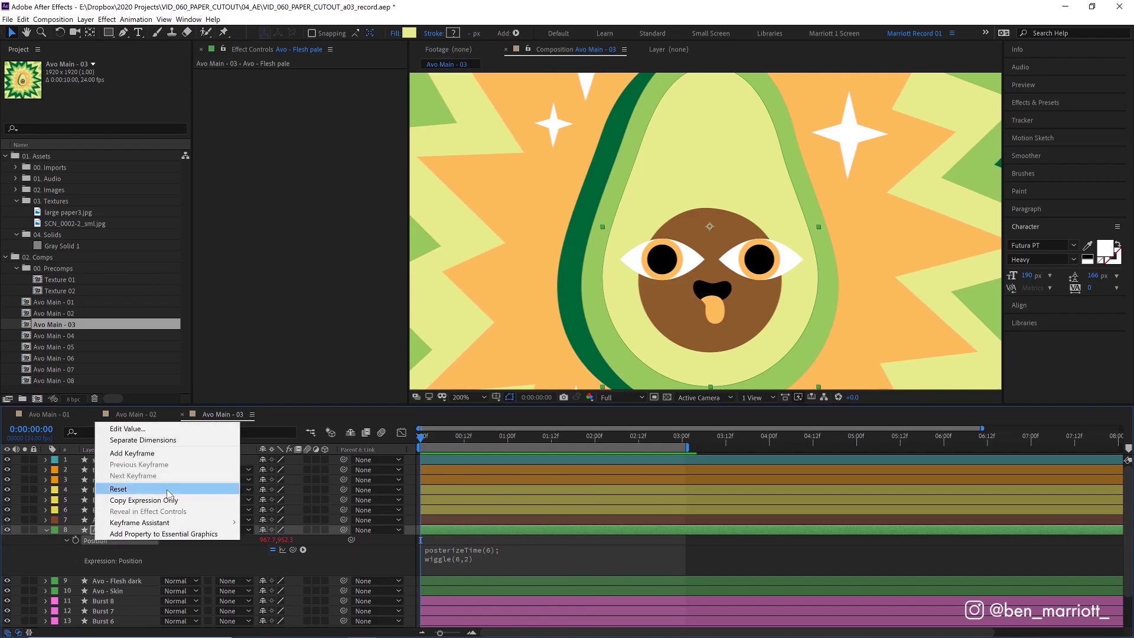
click(160, 504)
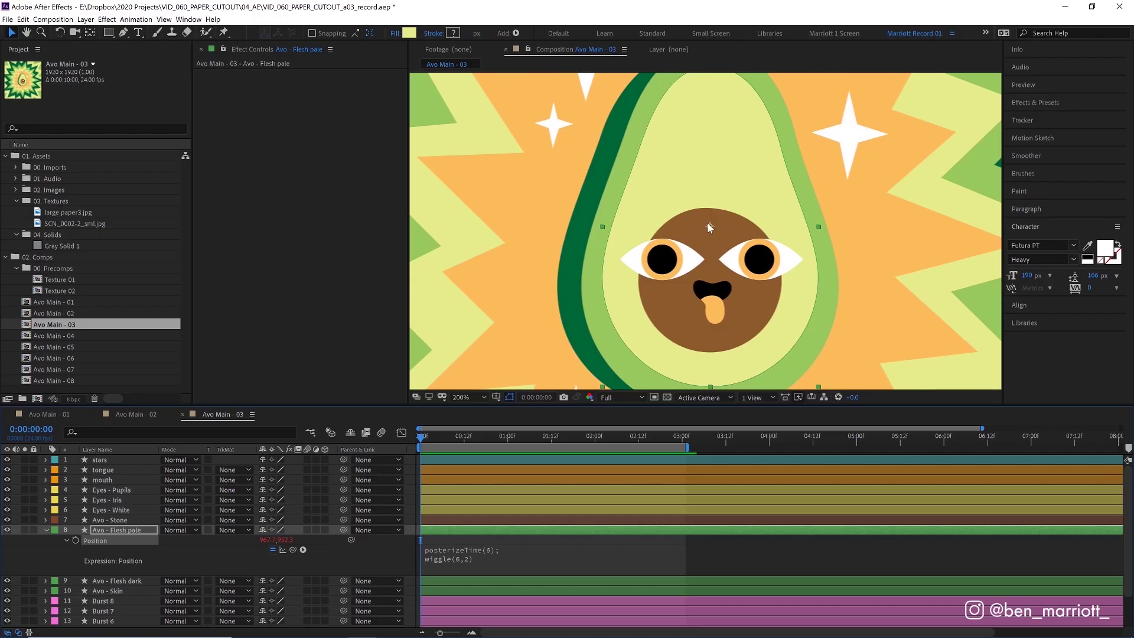
key(comma)
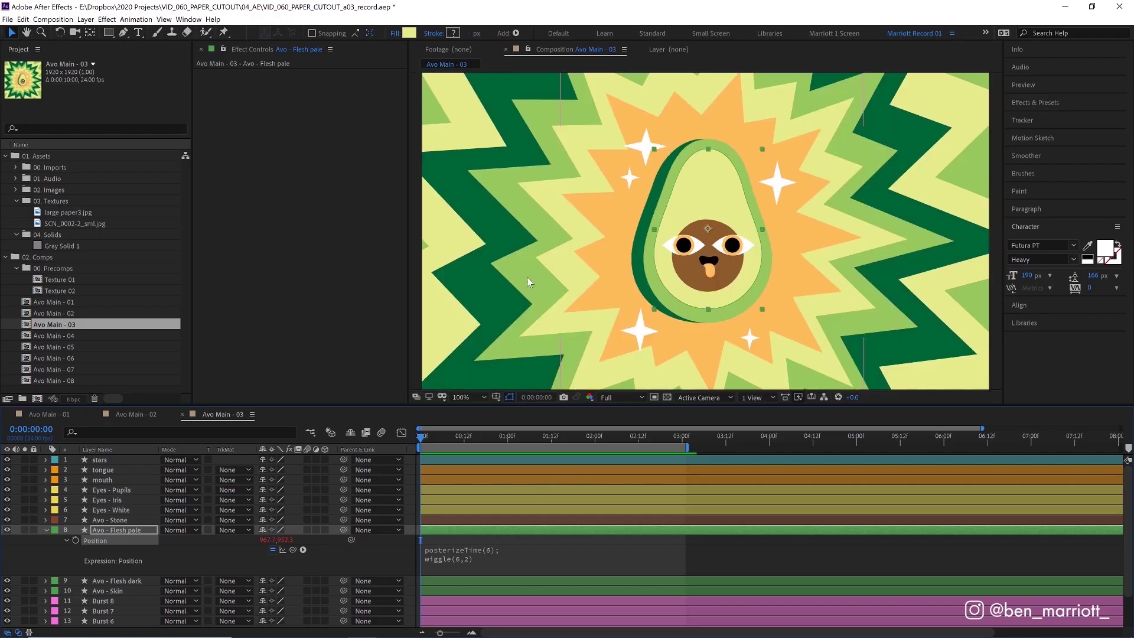
click(118, 460)
scroll(130, 591, down, 2)
shift+click(119, 620)
scroll(119, 615, up, 2)
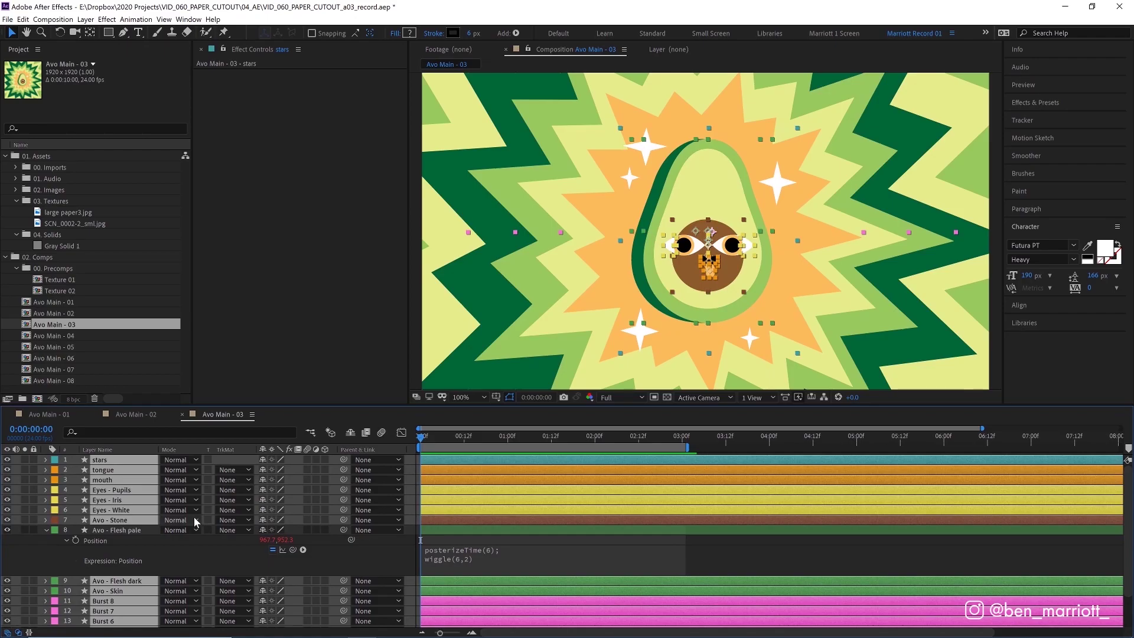
key(ctrl+v)
key(space)
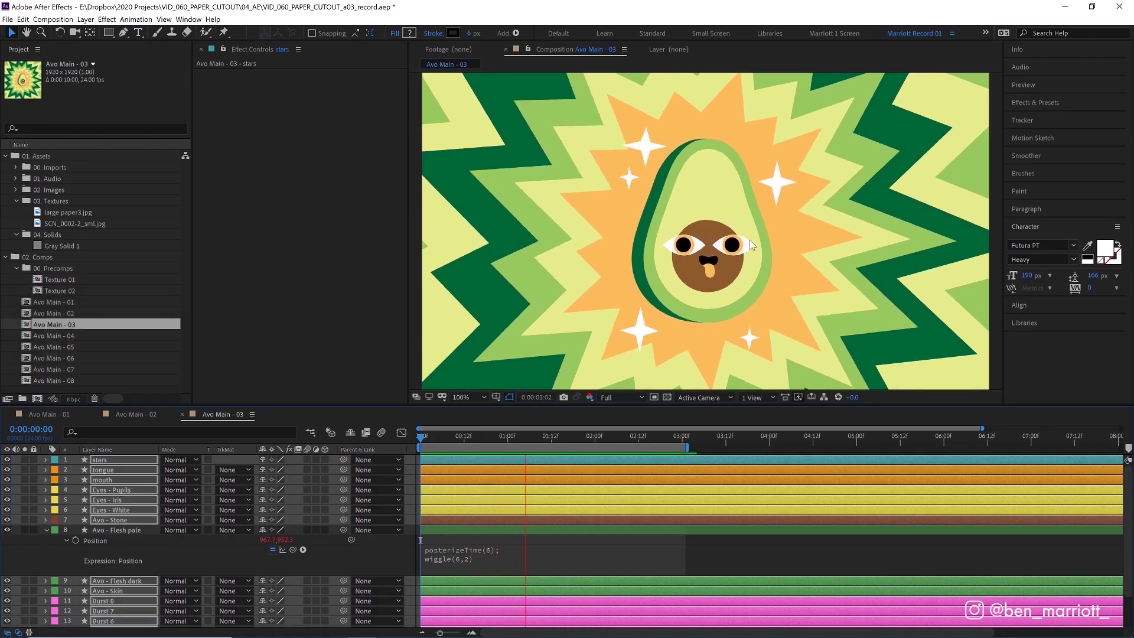
Step: Change the Eyes - Pupils and Eyes - Iris Position expressions to wiggle(6,1)
key(period)
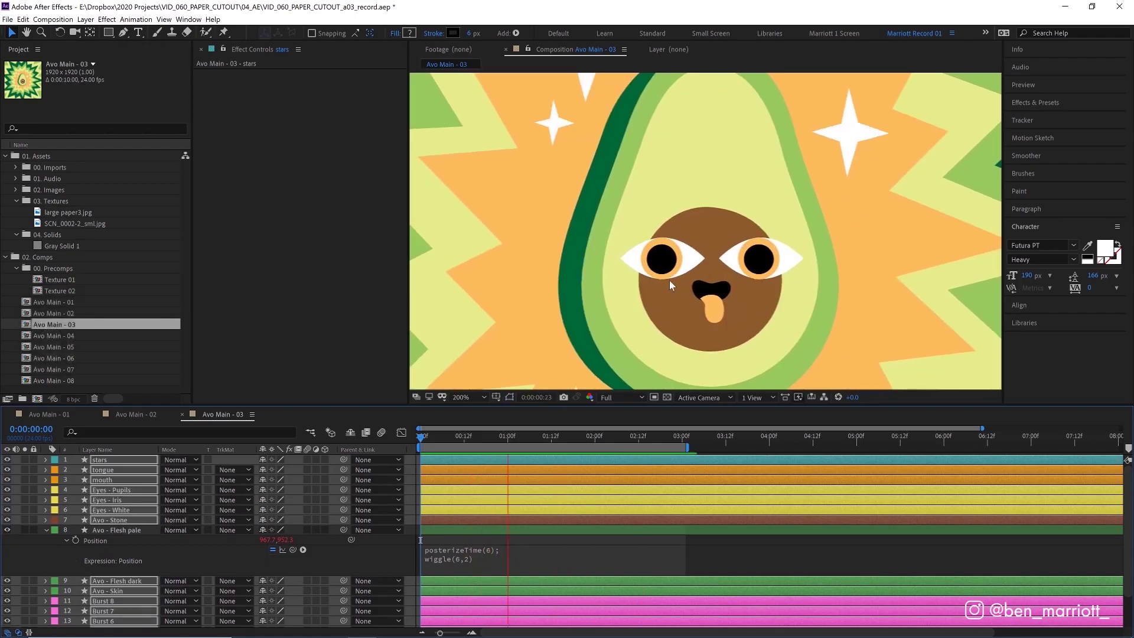
click(483, 435)
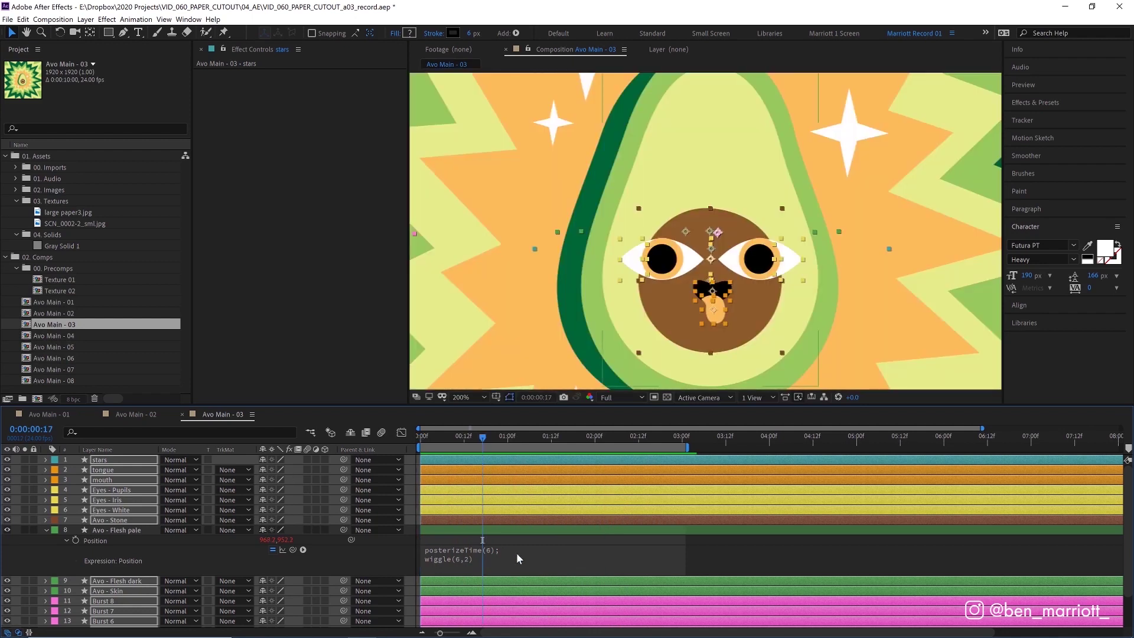
click(472, 554)
key(e)
key(e)
click(490, 535)
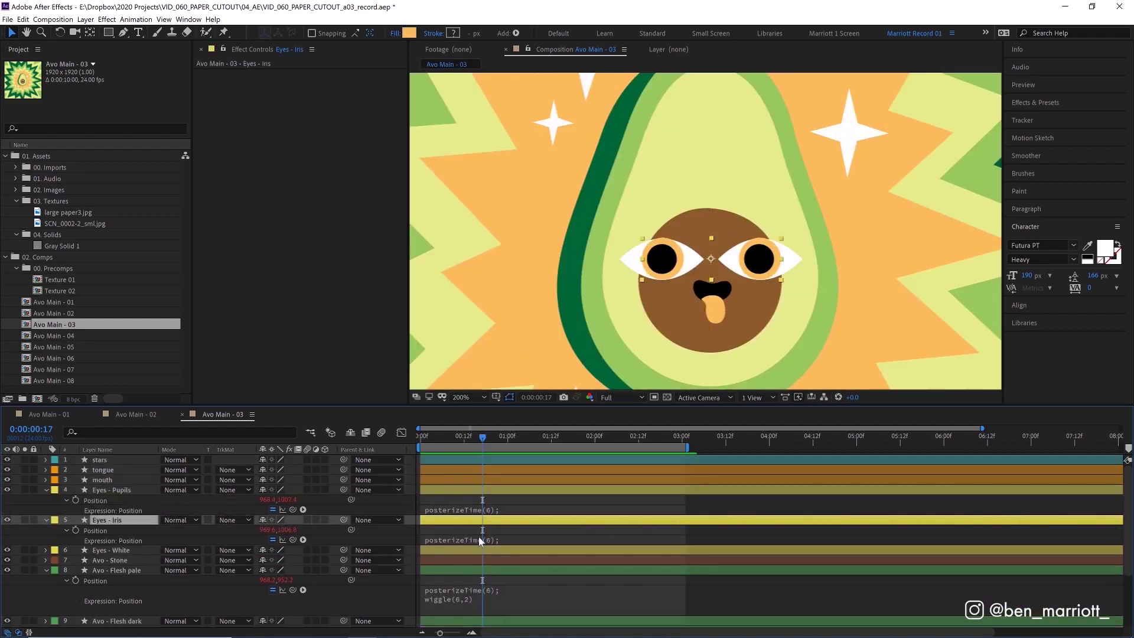
click(514, 509)
key(Return)
text(wiggle(6,2)
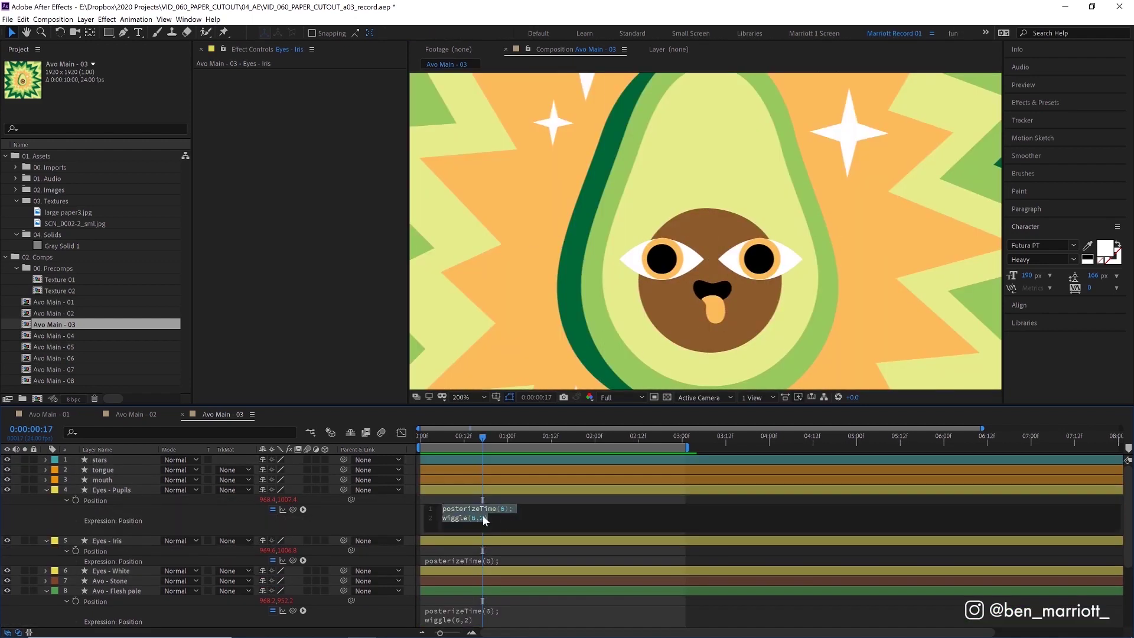
key(BackSpace)
text(1)
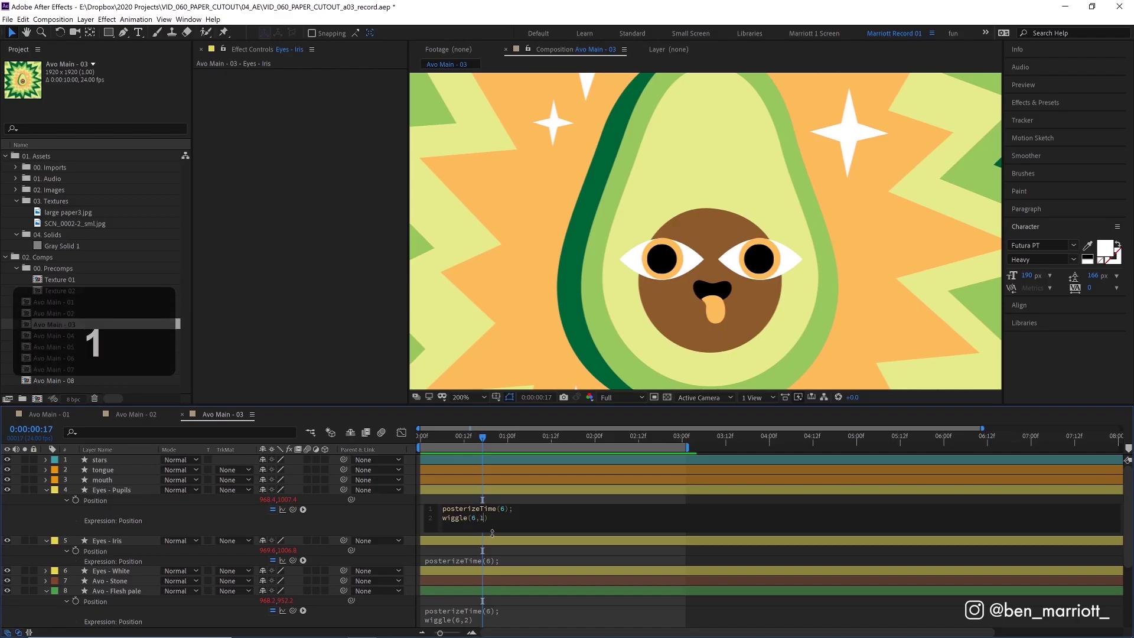
key(space)
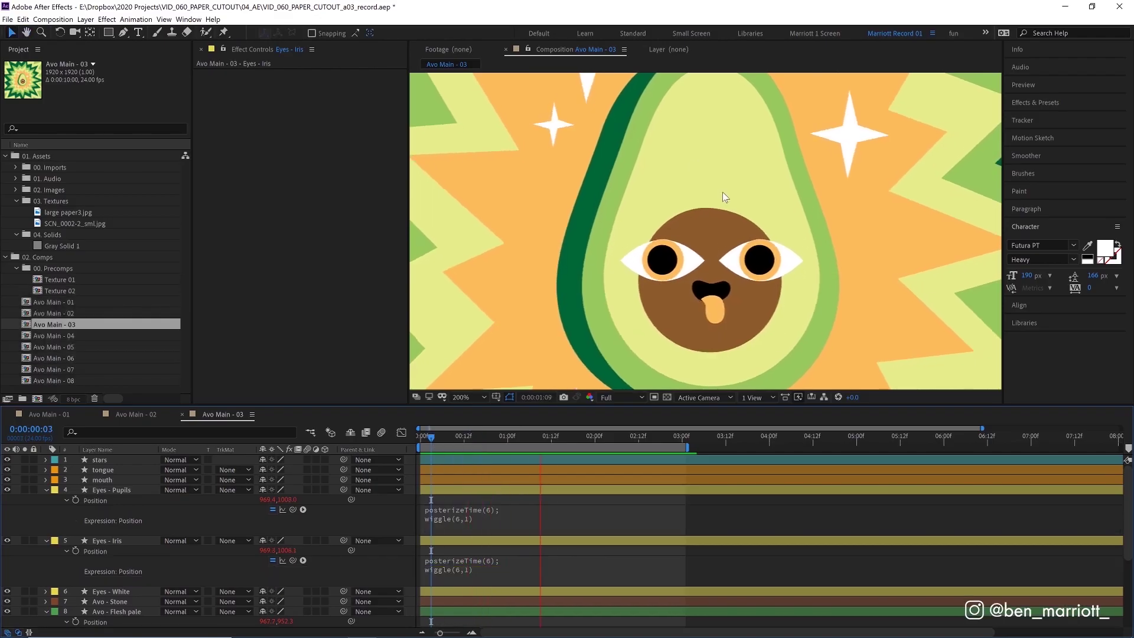
click(722, 193)
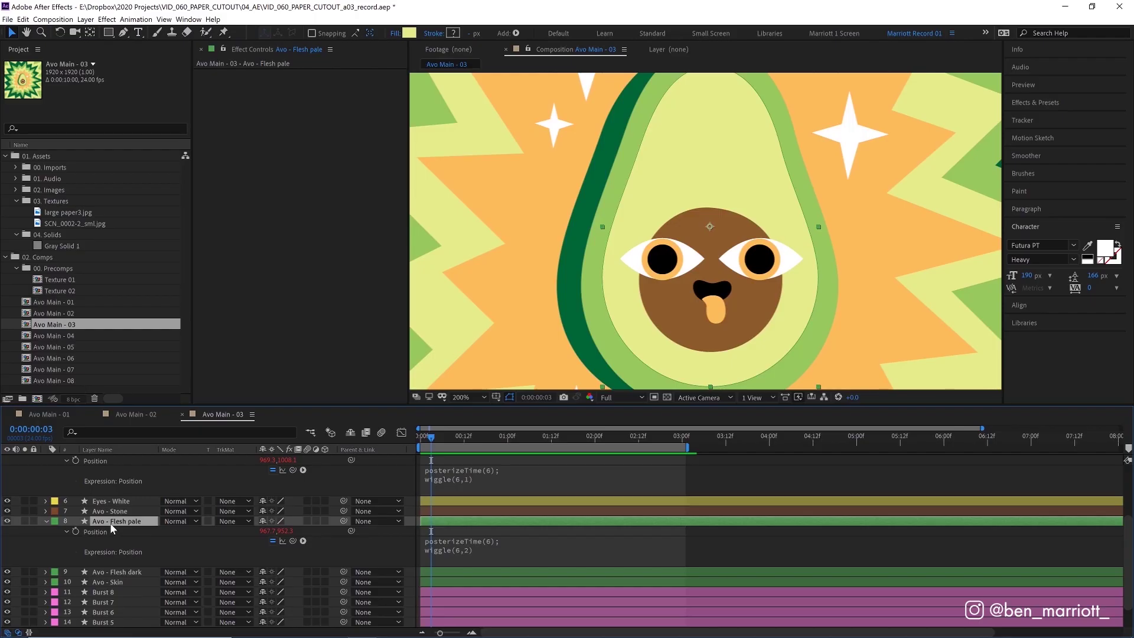
Step: Give Avo - Flesh pale's Rotation the expression posterizeTime(6); wiggle(6,1)
key(r)
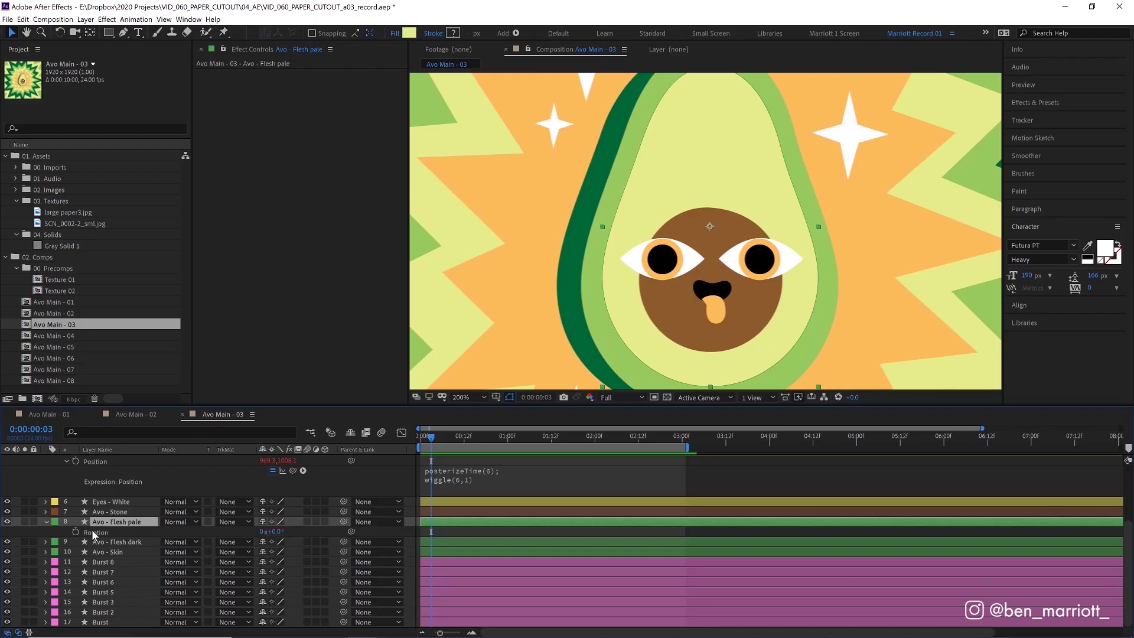
alt+click(76, 532)
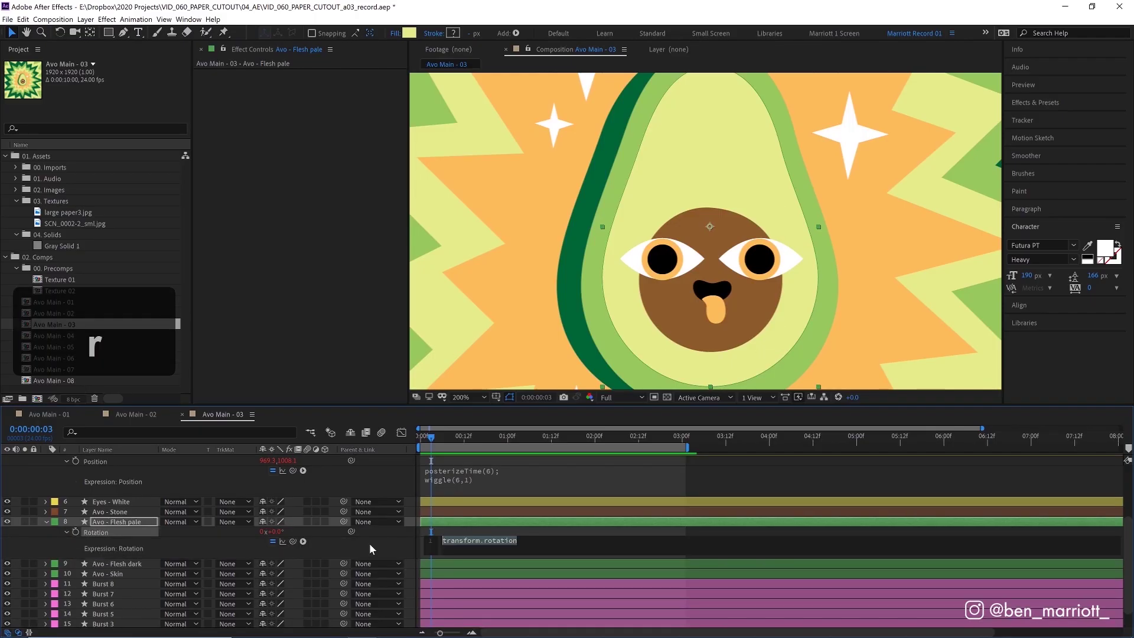
text(posterizeTime(6);)
key(Return)
text(wi)
key(Down)
key(Return)
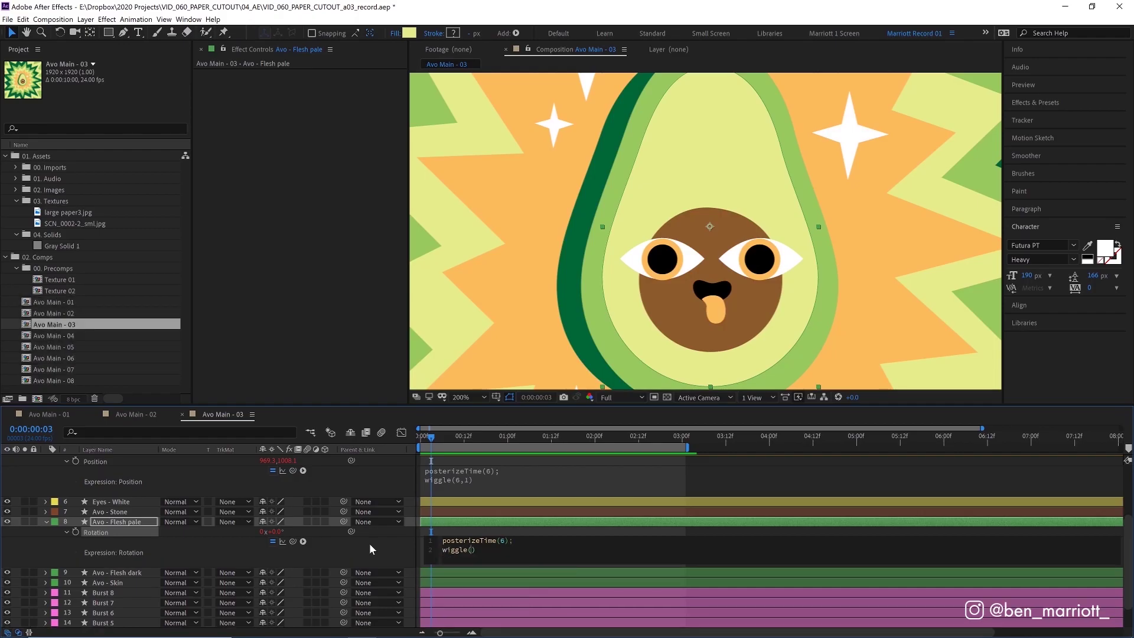
text(6,1)
click(538, 531)
Step: Paste the Rotation expression only onto all layers and preview the wobble
right_click(106, 531)
click(177, 489)
click(112, 502)
key(ctrl+a)
key(ctrl+v)
key(space)
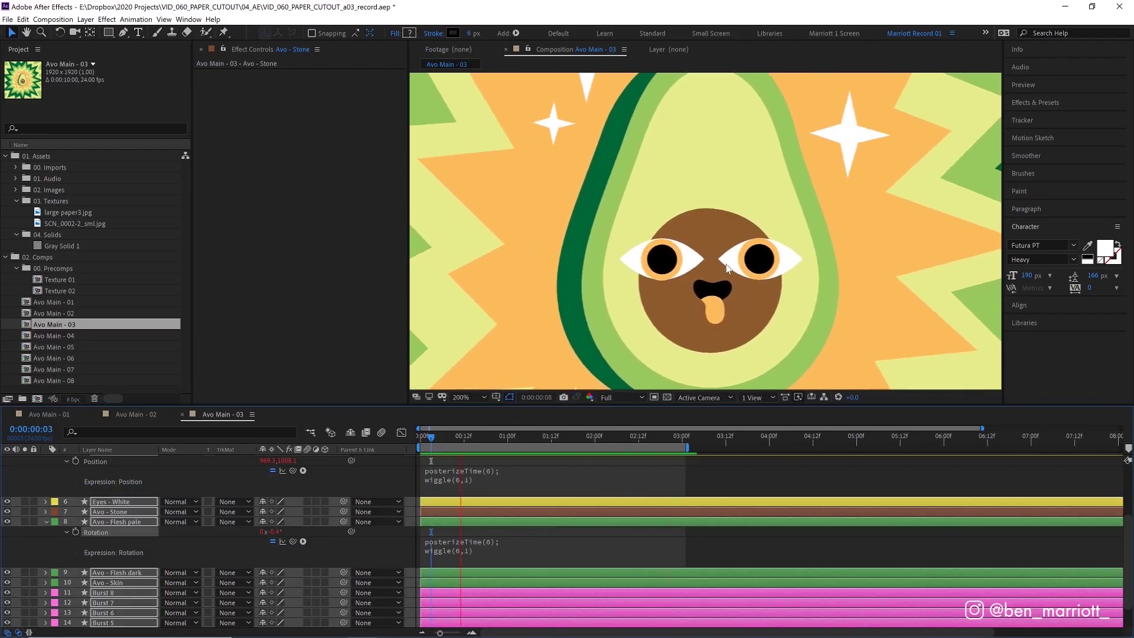
Step: Change Burst 6's Rotation expression to wiggle(6,0.3)
key(comma)
key(comma)
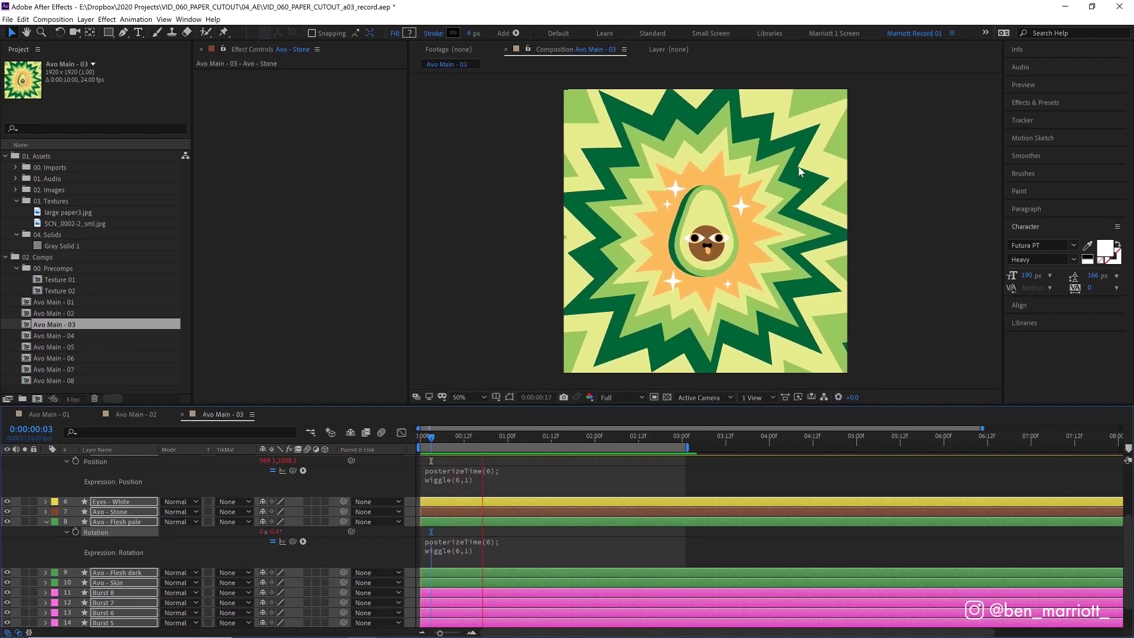
key(space)
key(ctrl+a)
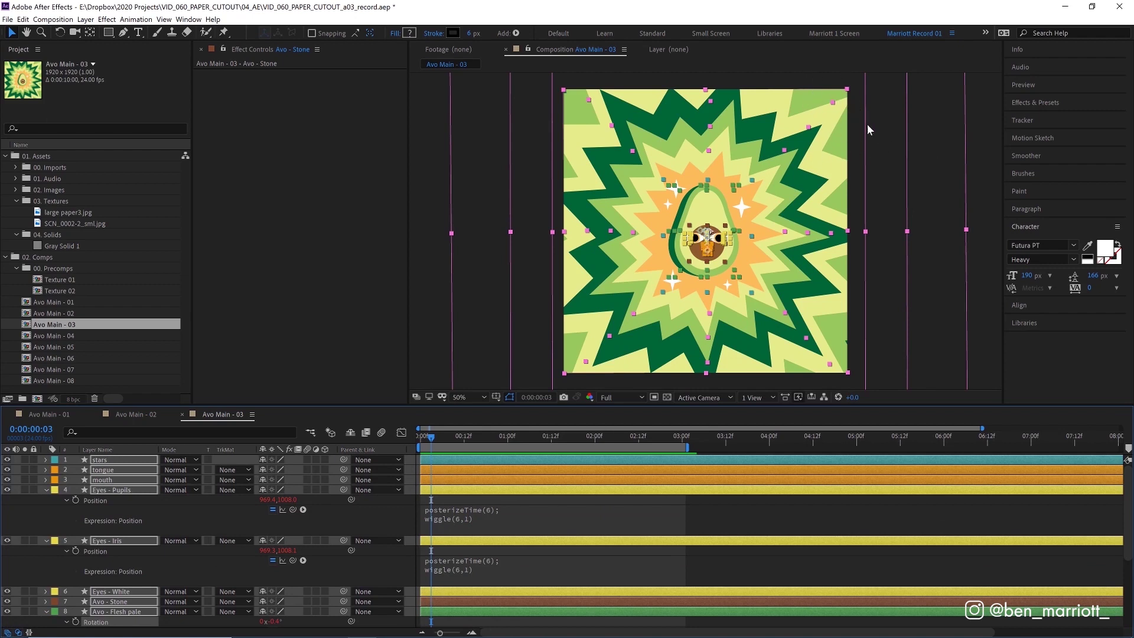
key(ctrl+shift+a)
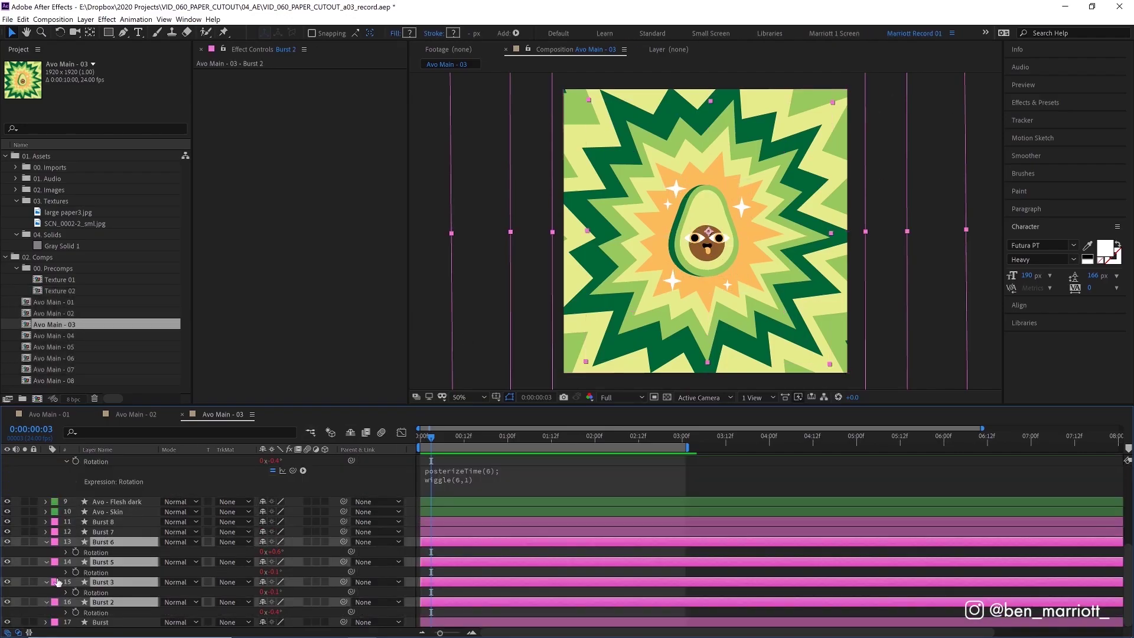
click(67, 553)
click(495, 565)
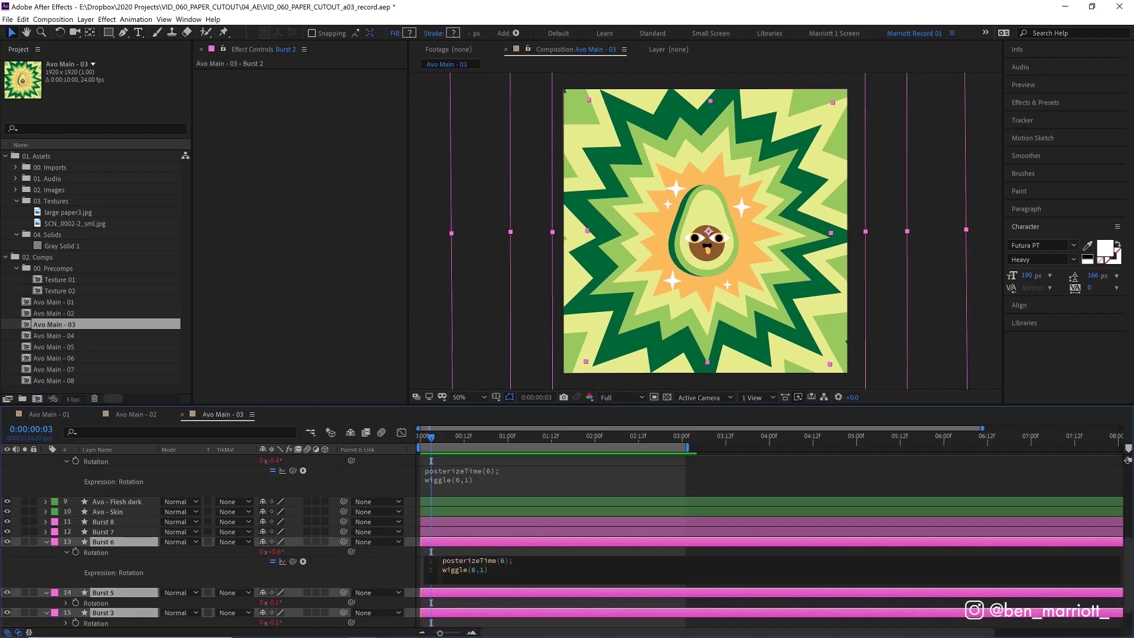
key(BackSpace)
text(0.3)
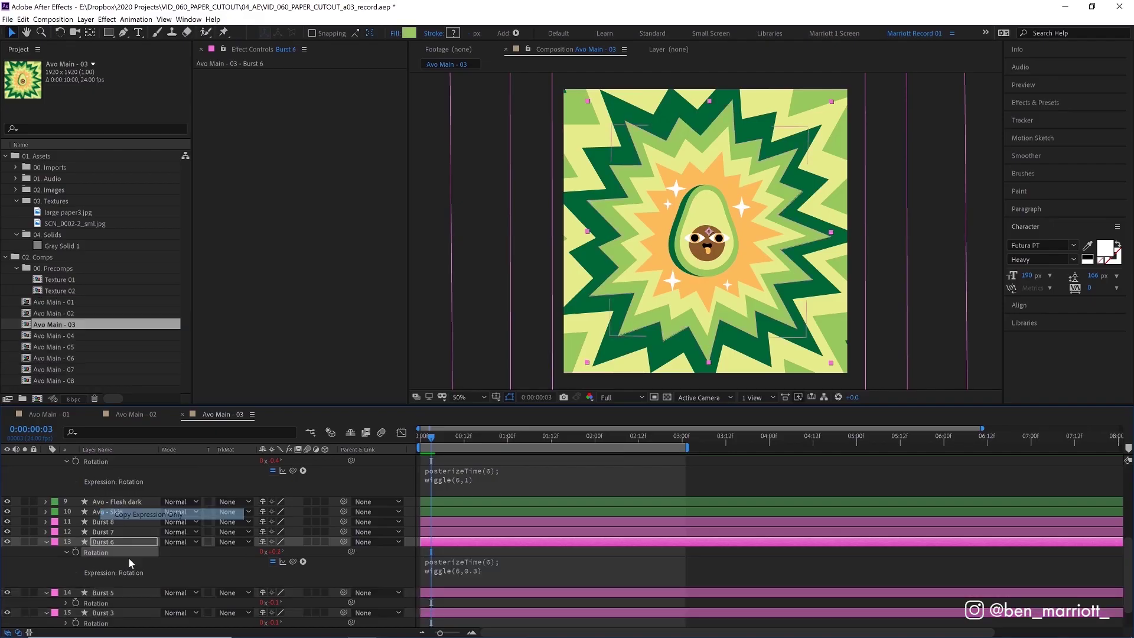
click(806, 248)
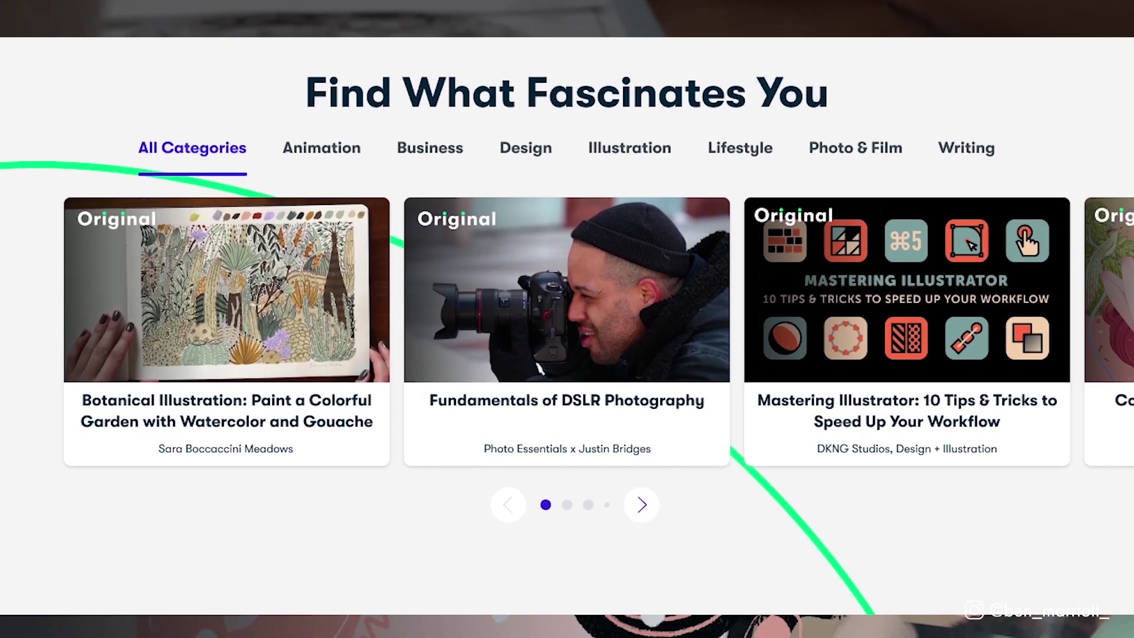
Step: View the Botanical Illustration class's reviews and discussions, then cycle through other class tabs
mouse_move(289, 343)
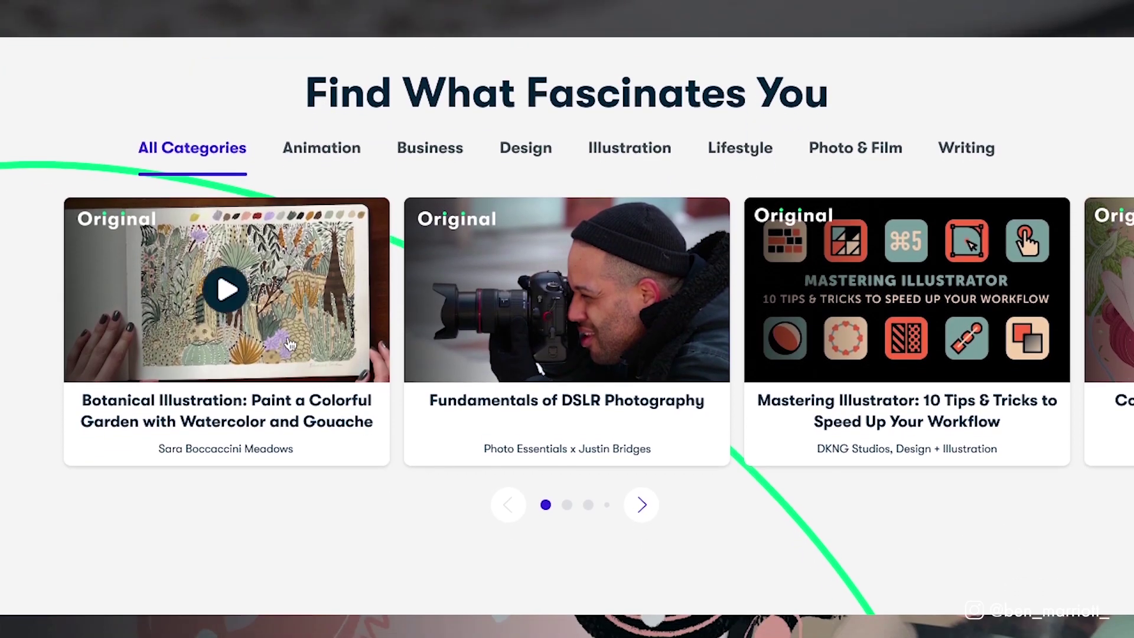
click(263, 311)
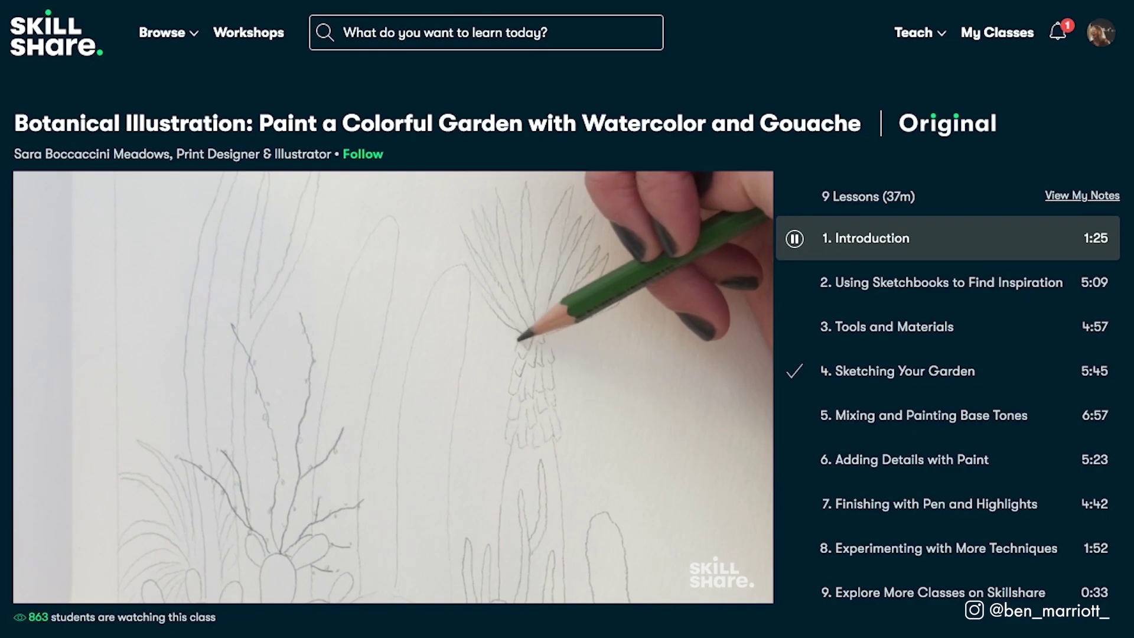
scroll(567, 319, down, 5)
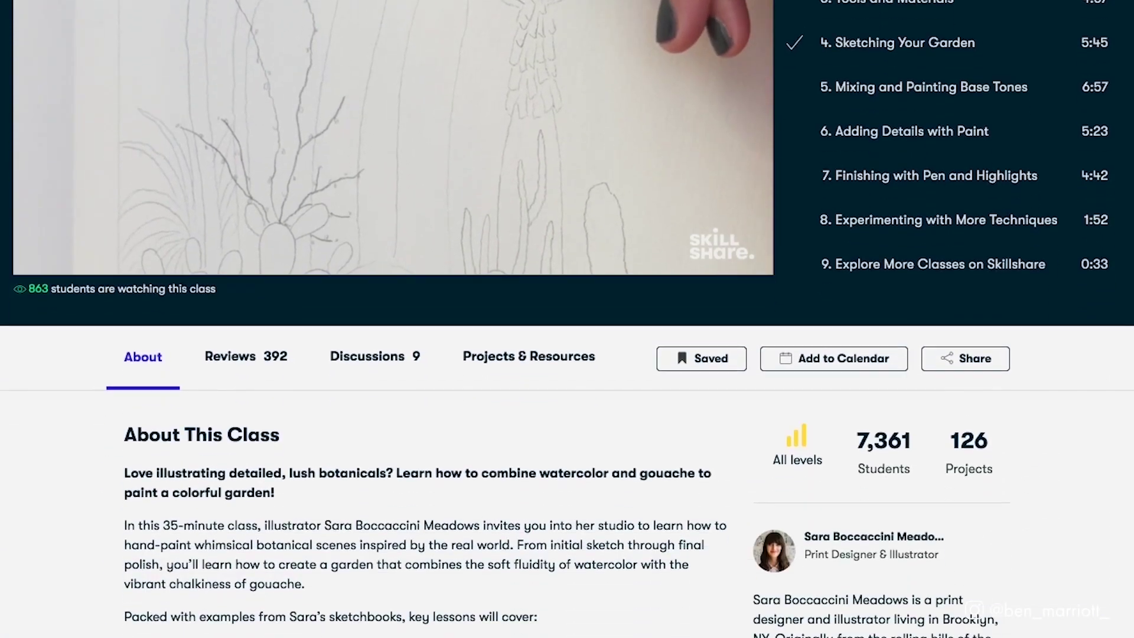
scroll(567, 319, down, 2)
click(236, 210)
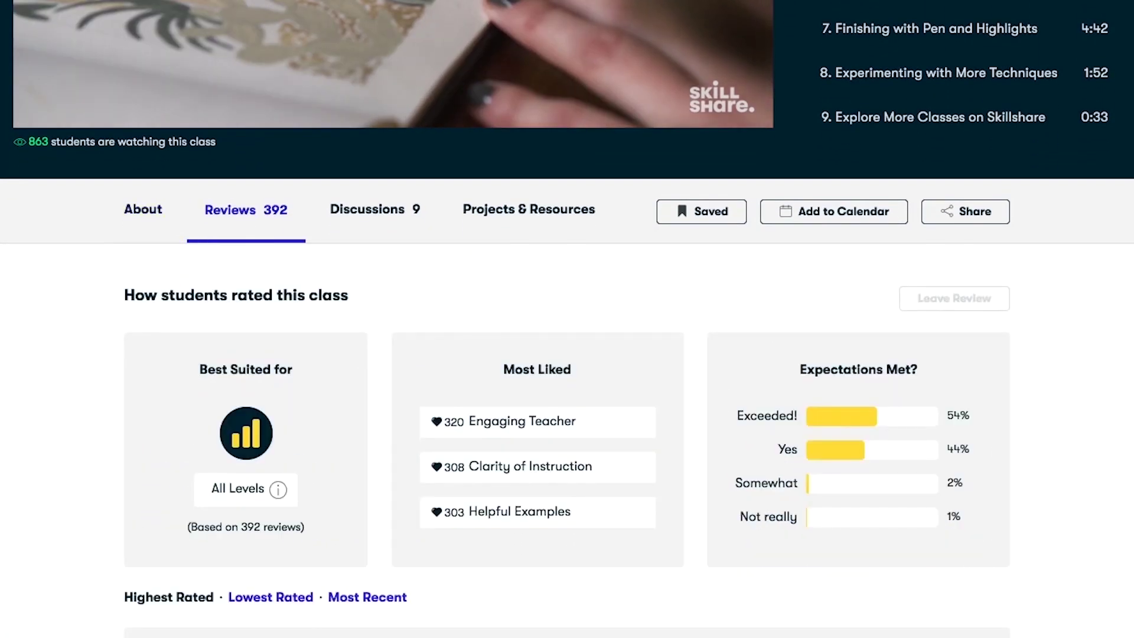
click(369, 229)
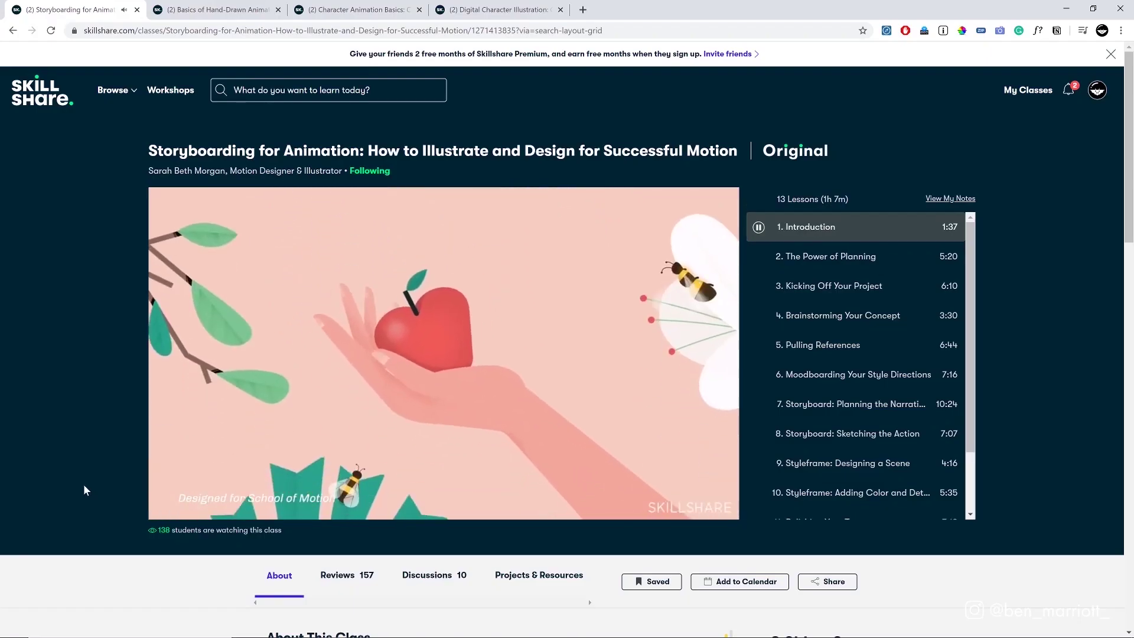
key(ctrl+Tab)
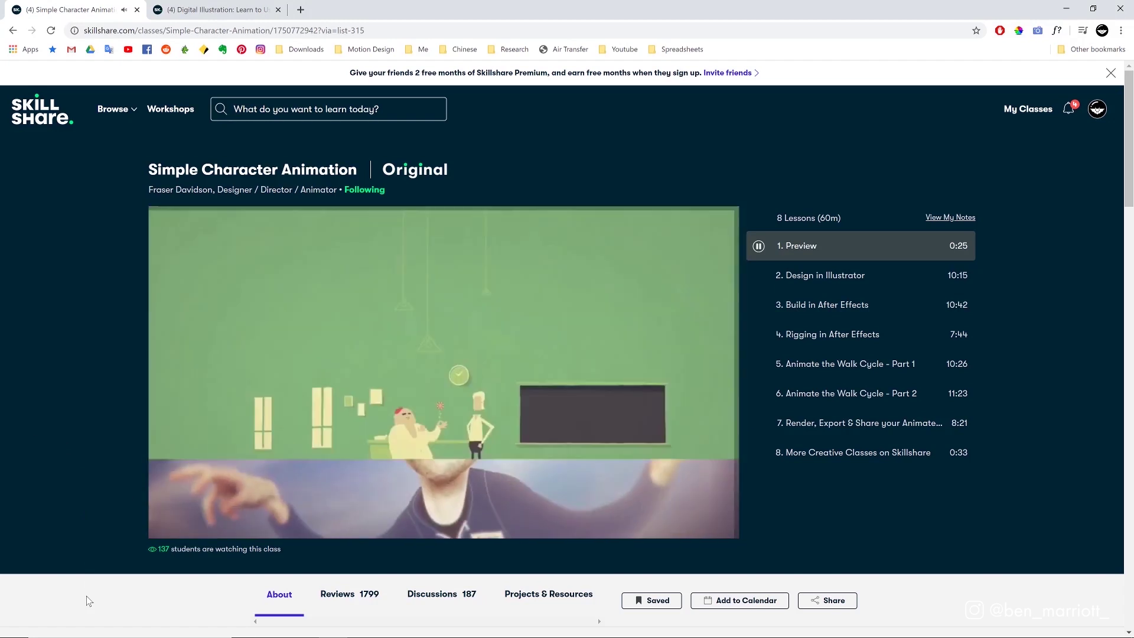
key(ctrl+Tab)
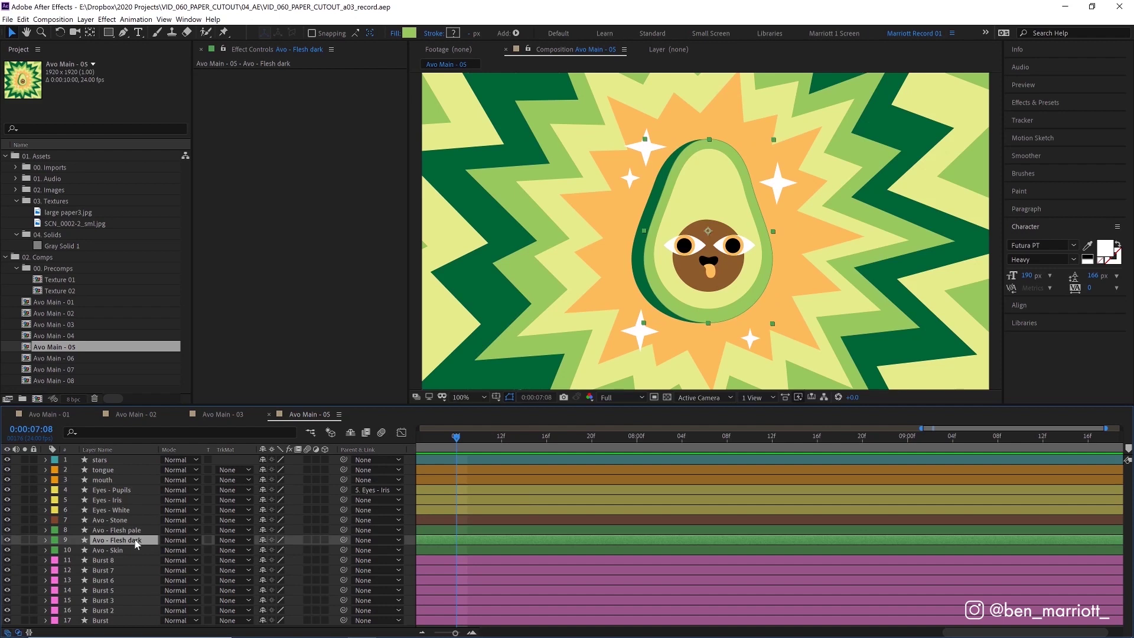
Step: Apply Drop Shadow to Avo - Flesh dark, duplicate it into three copies, and disable copies 2 and 3
click(8, 541)
click(8, 541)
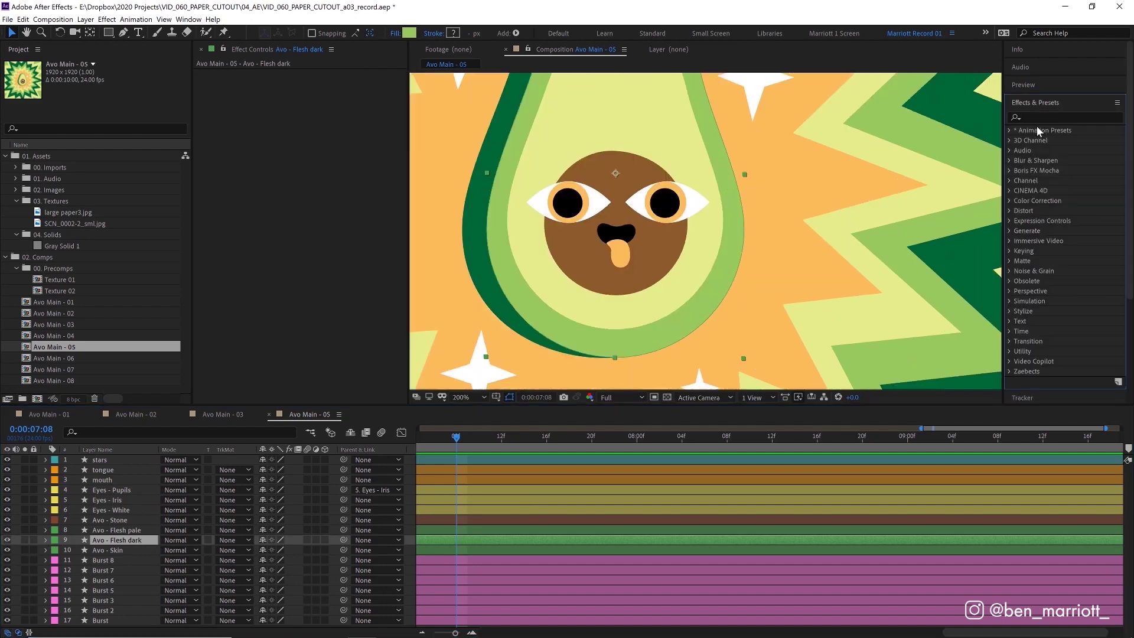
drag(1066, 240, 287, 198)
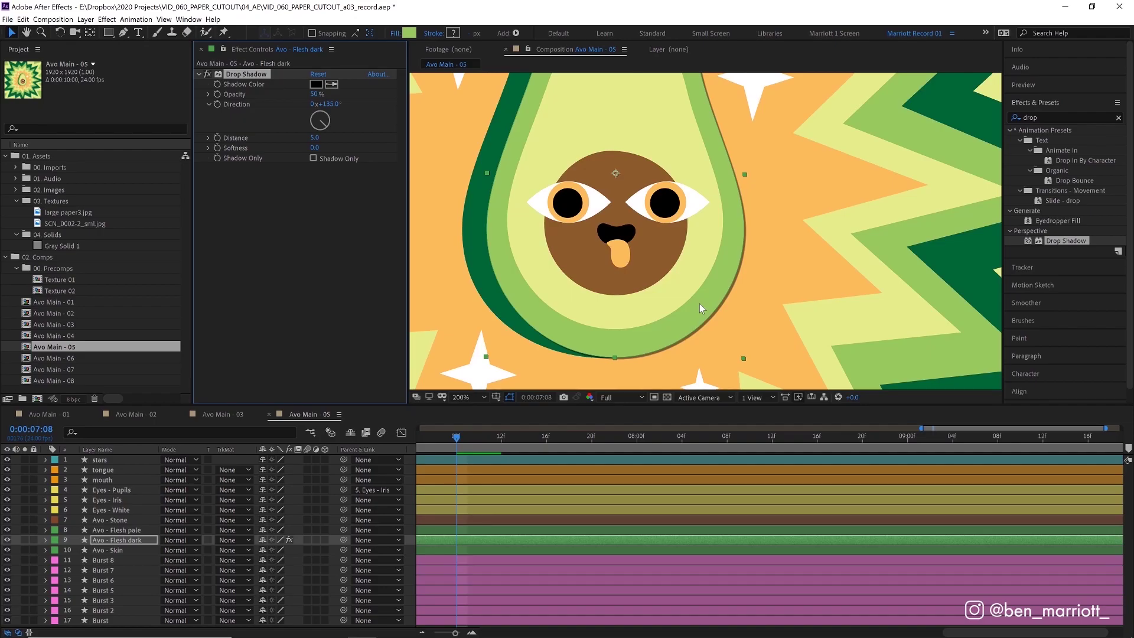
key(ctrl+d)
key(ctrl+d)
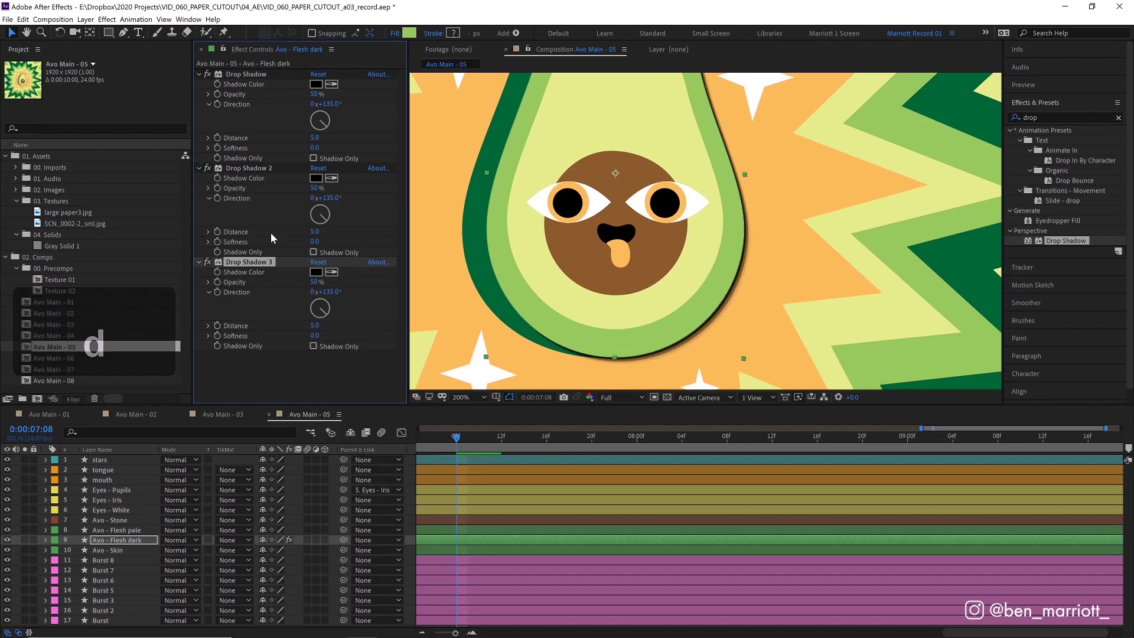
click(208, 261)
click(207, 168)
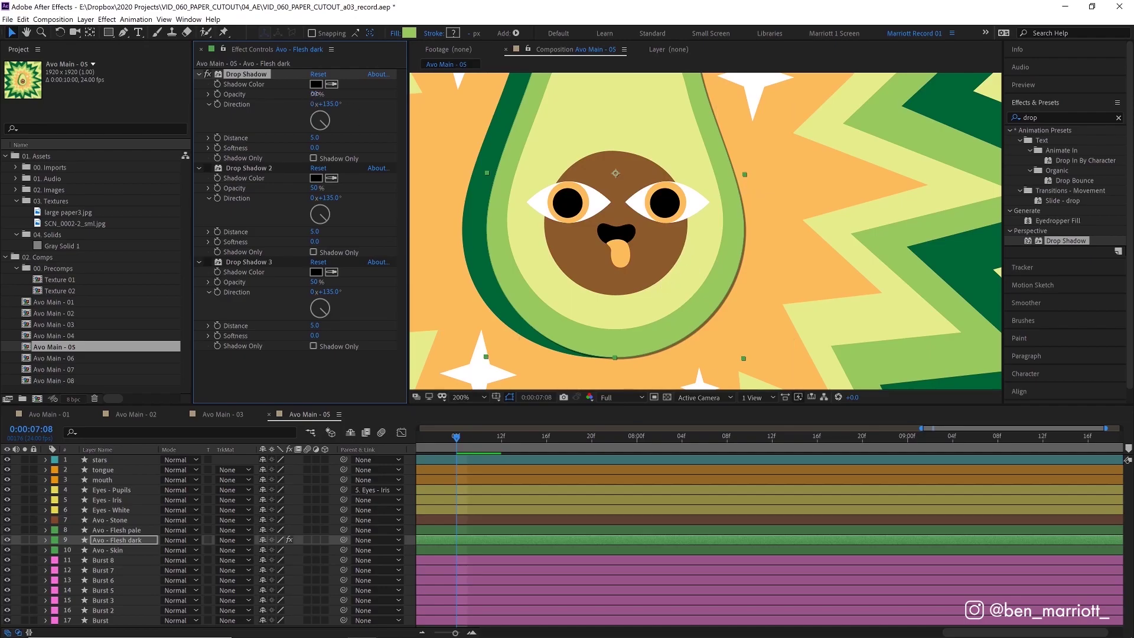
Step: Set the first drop shadow to 30% opacity, distance 3 and softness 10
text(30)
click(313, 137)
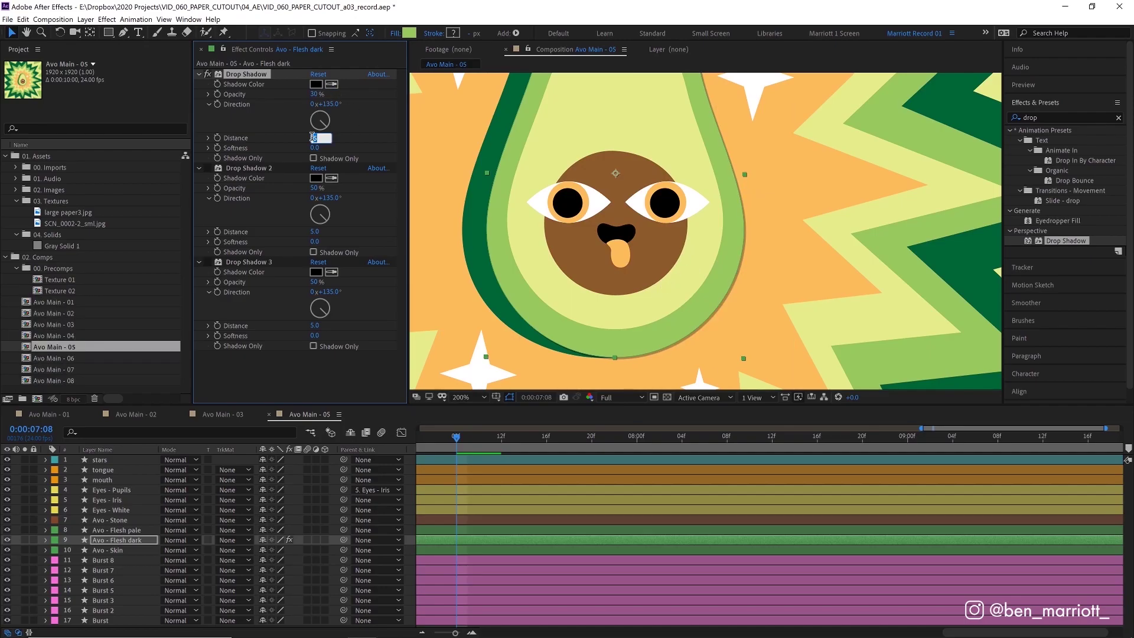
text(3)
click(317, 147)
text(10)
key(Return)
Step: Set Drop Shadow 2 to 15% opacity, distance 6 and softness 50
click(255, 169)
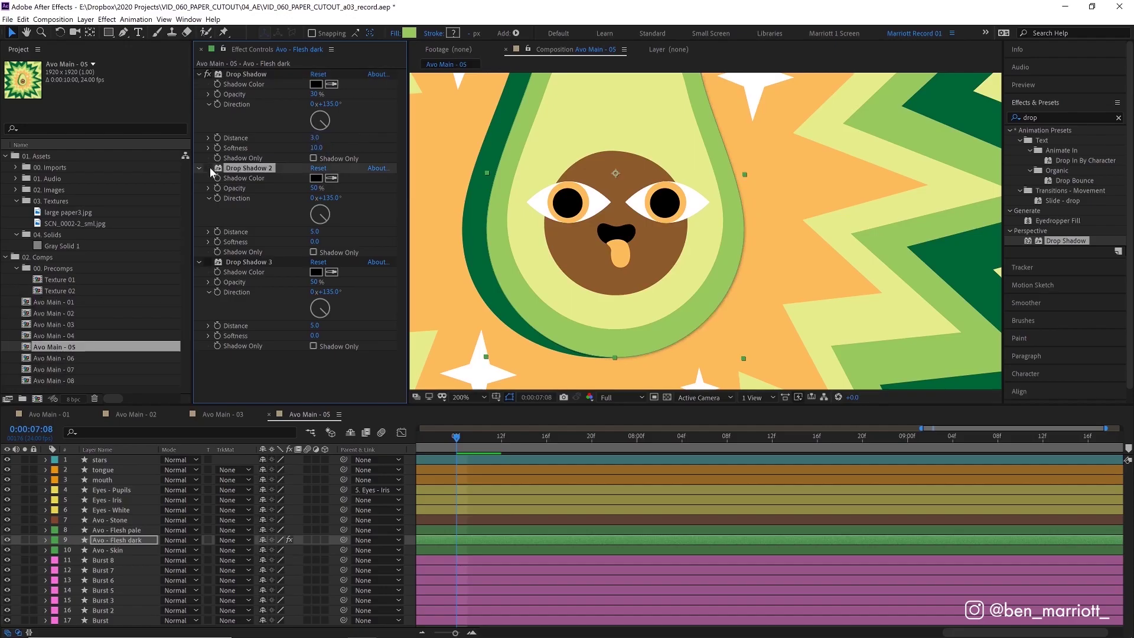
click(315, 188)
text(15)
click(319, 231)
text(6)
click(315, 241)
text(50)
key(Return)
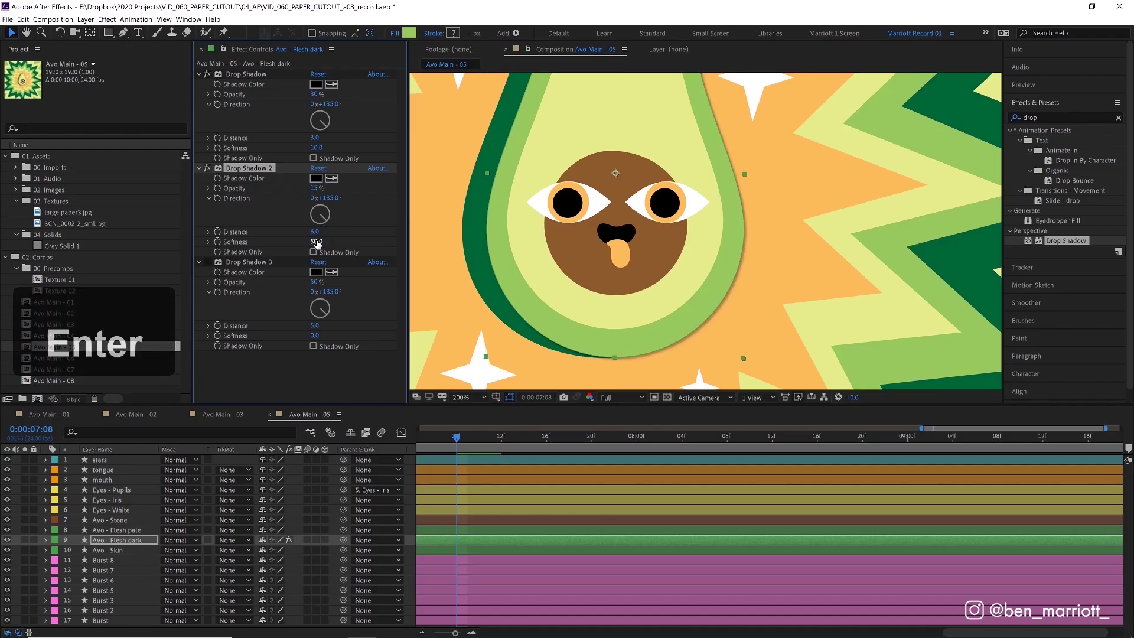
Step: Set Drop Shadow 3 to 10% opacity, distance 10 and softness 50
click(314, 282)
text(10)
key(Return)
click(314, 326)
text(1)
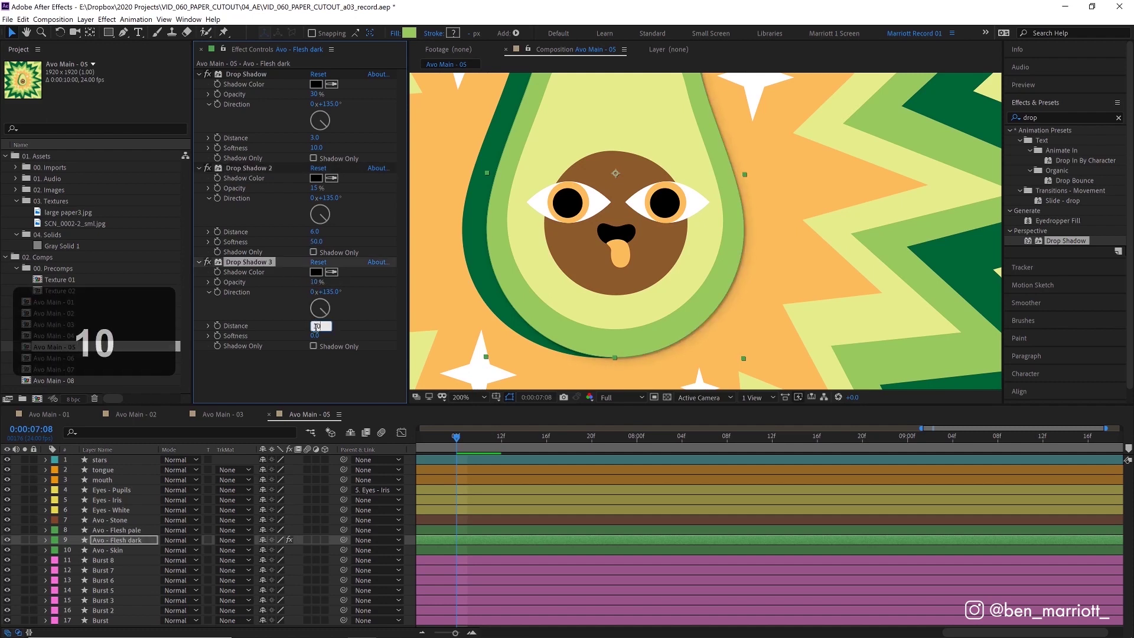
click(315, 335)
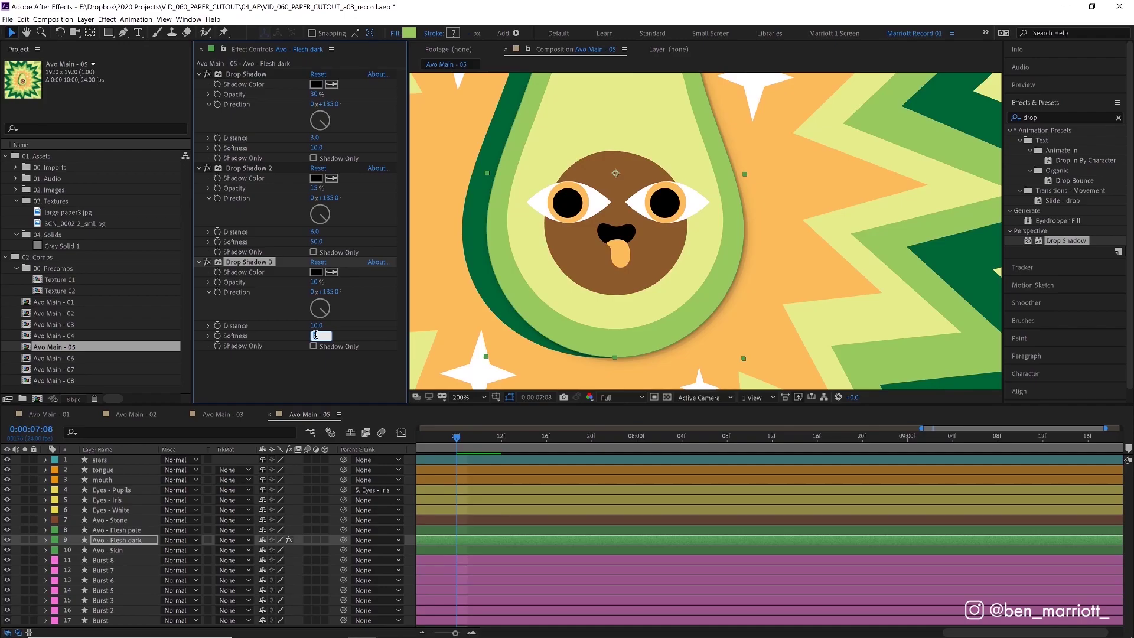
text(50)
key(Return)
Step: Change Drop Shadow 2's softness to 25 and reselect the Avo - Flesh dark layer
click(250, 170)
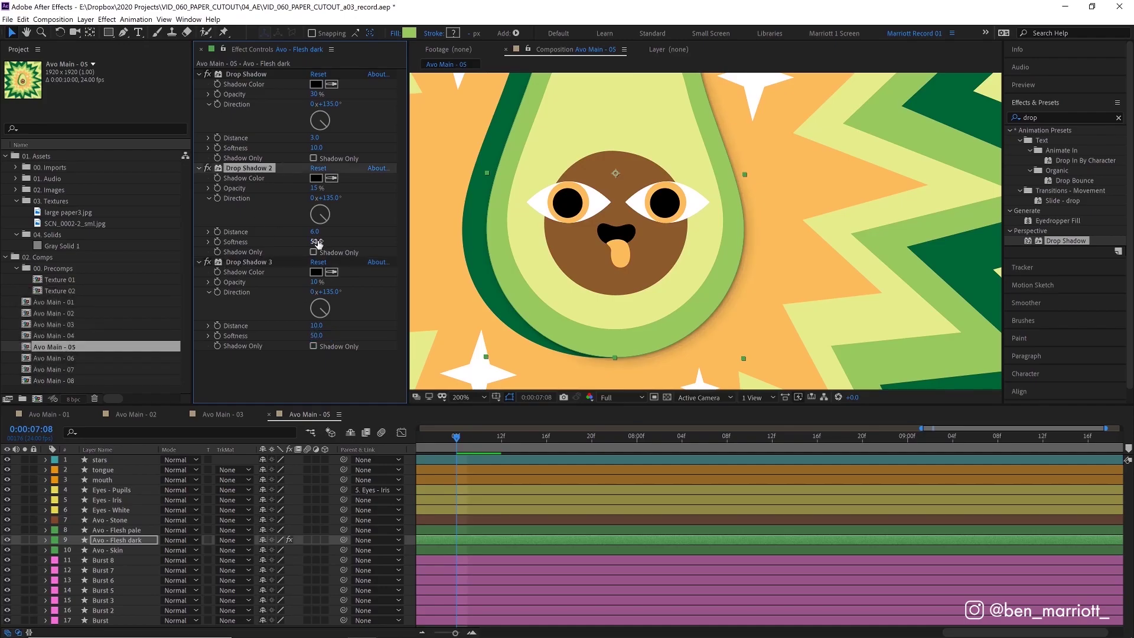
text(25)
click(697, 314)
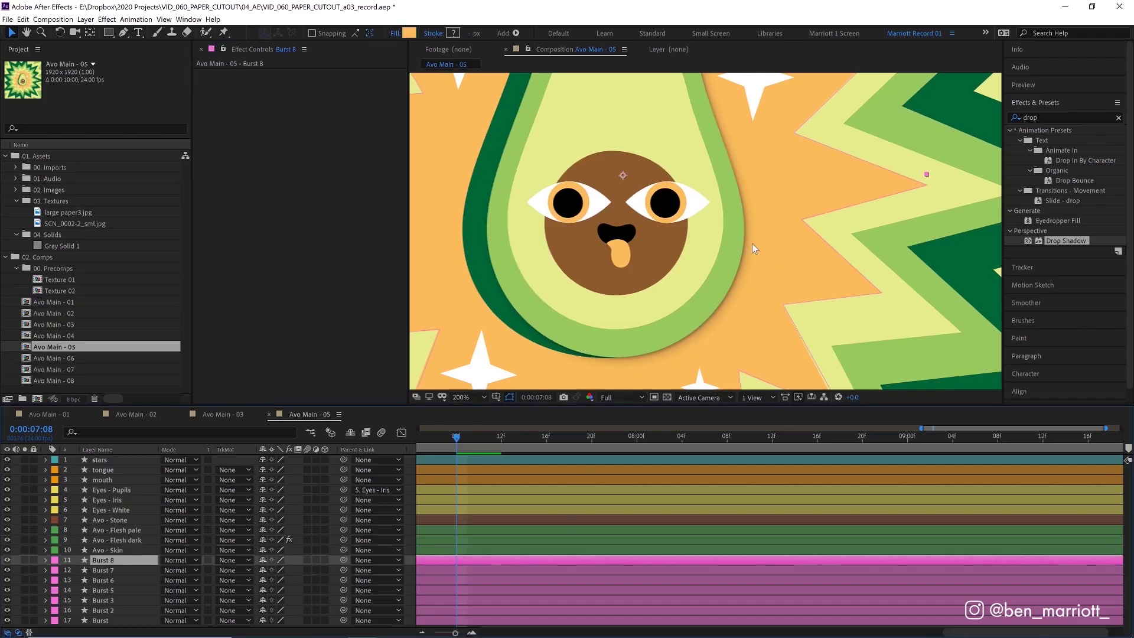
scroll(752, 243, down, 2)
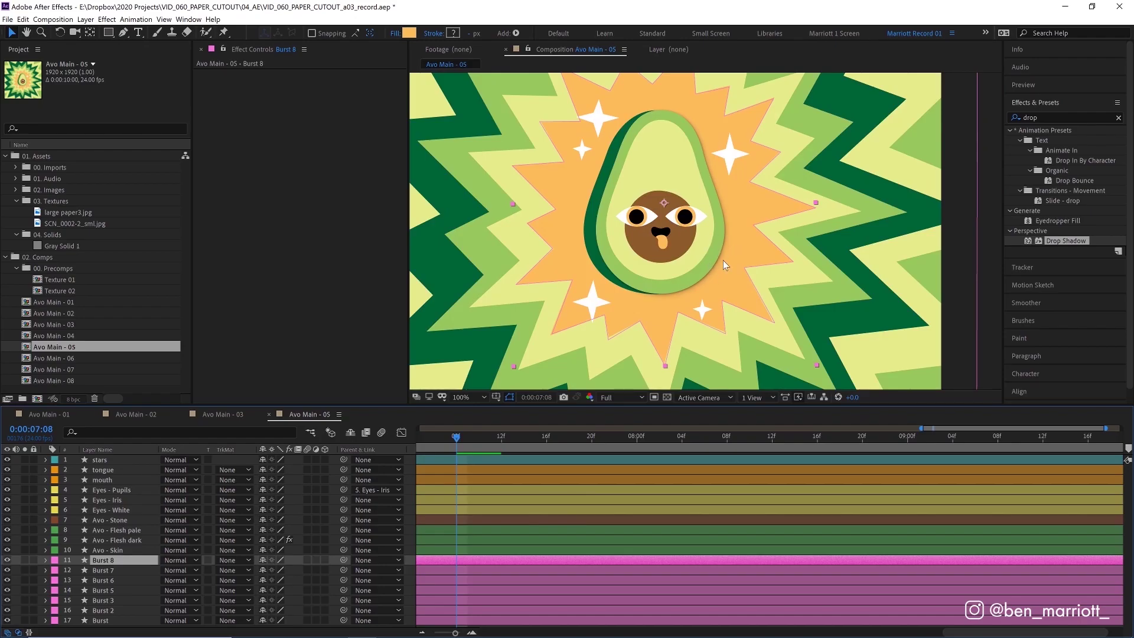
scroll(723, 260, up, 2)
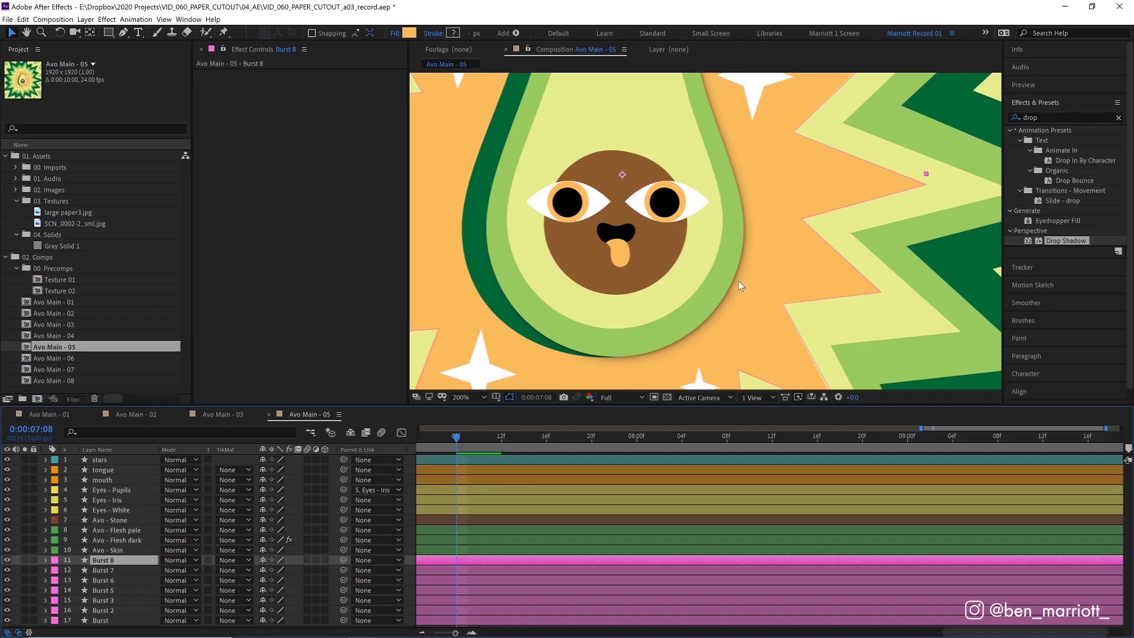
click(735, 280)
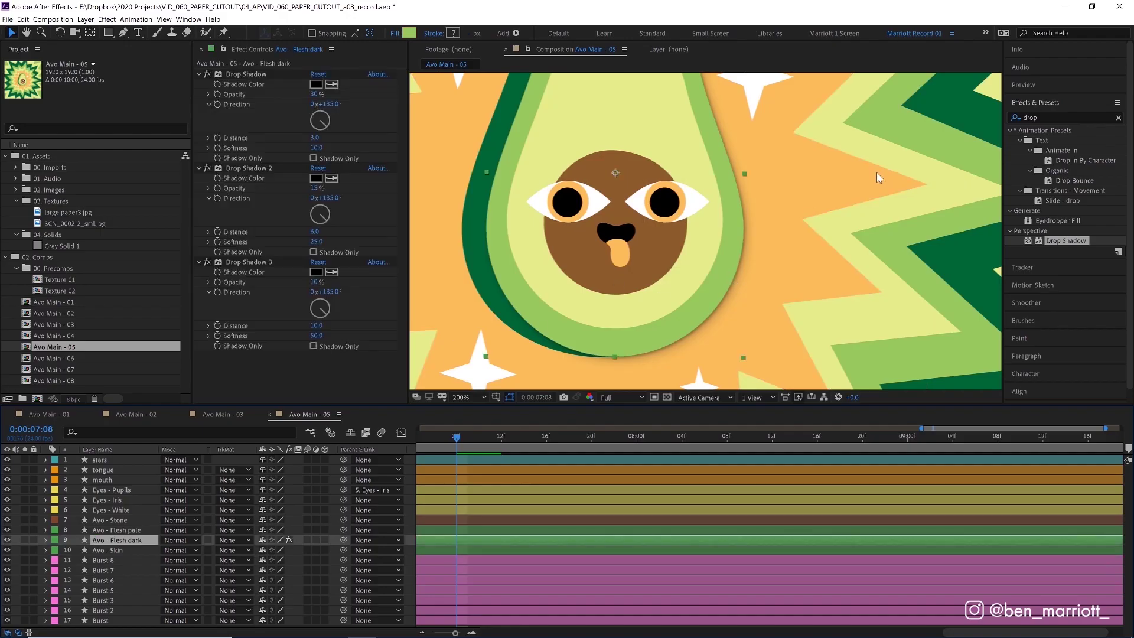
Step: Apply Bevel Alpha to Avo - Flesh dark and move it above the drop shadows
click(1071, 118)
text(bevel)
drag(1052, 200, 317, 242)
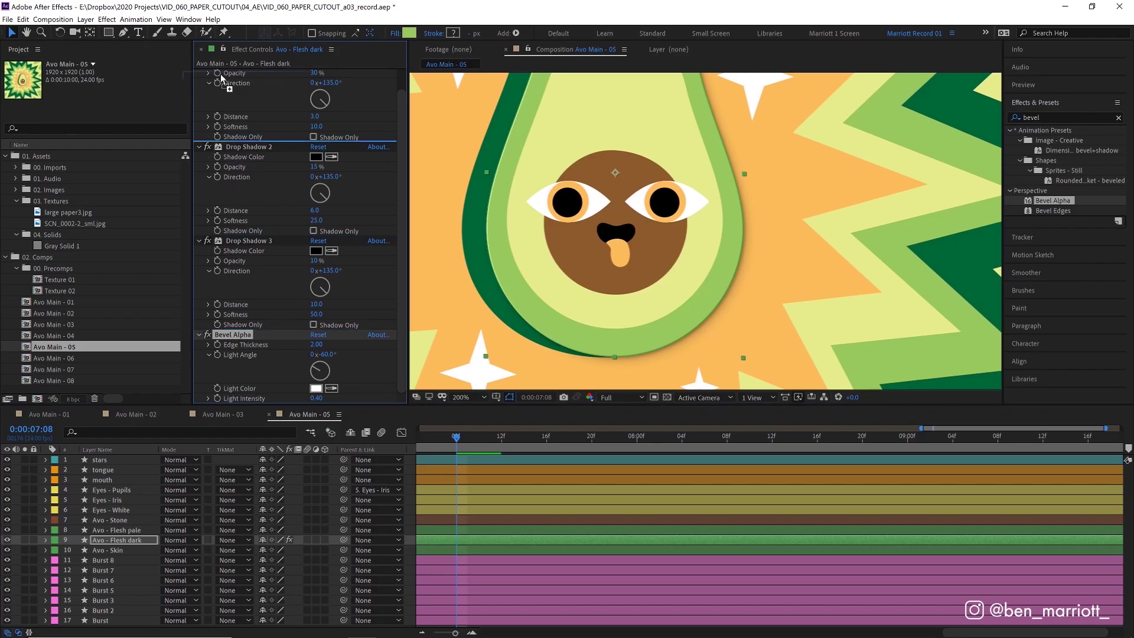
drag(215, 112, 222, 81)
Step: Set the bevel's Edge Thickness to 1.00 and Light Intensity to 0.20
drag(330, 85, 384, 86)
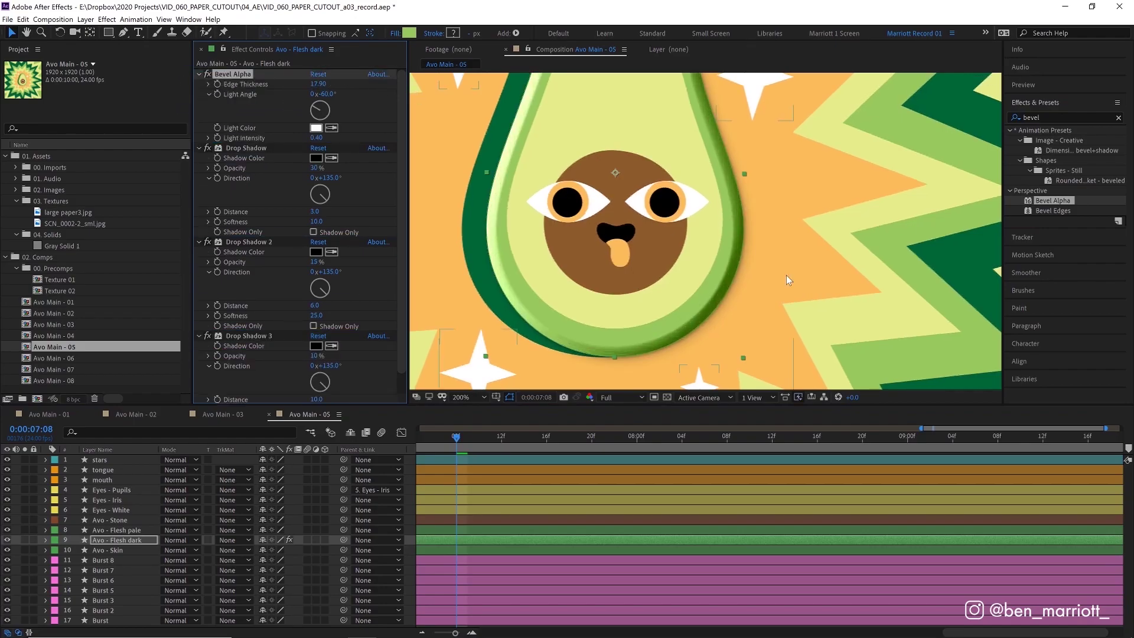
click(319, 86)
text(1)
key(Return)
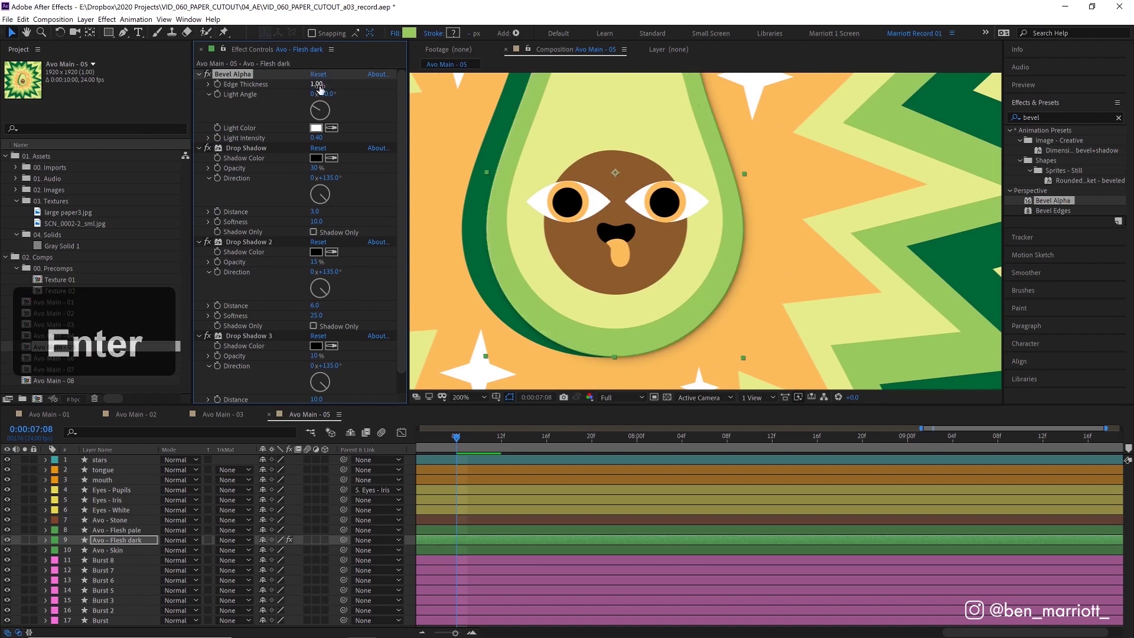
click(319, 138)
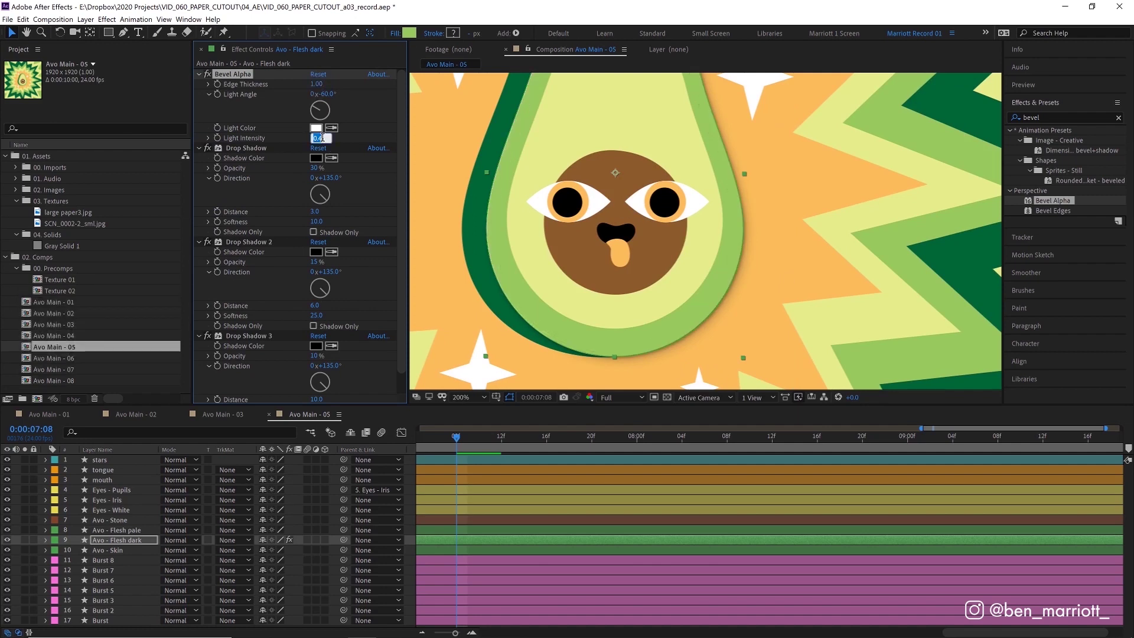
text(0)
key(Return)
Step: Deselect the layer and pan up to inspect the bevel on the avocado's top, then reselect it
click(103, 560)
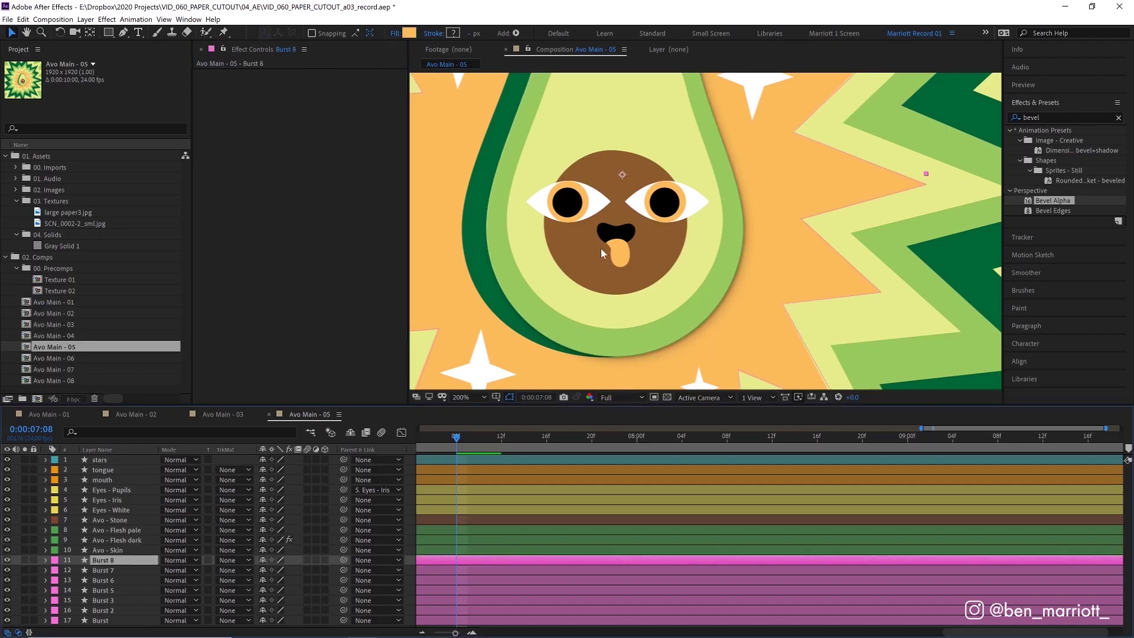
key(space)
drag(600, 238, 595, 338)
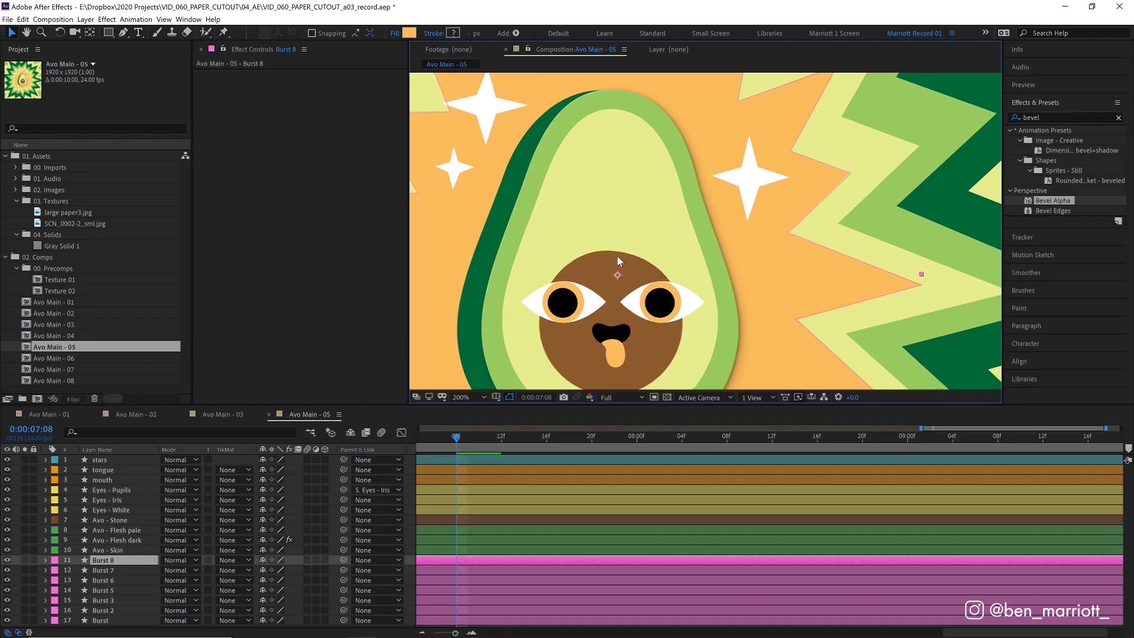
click(115, 541)
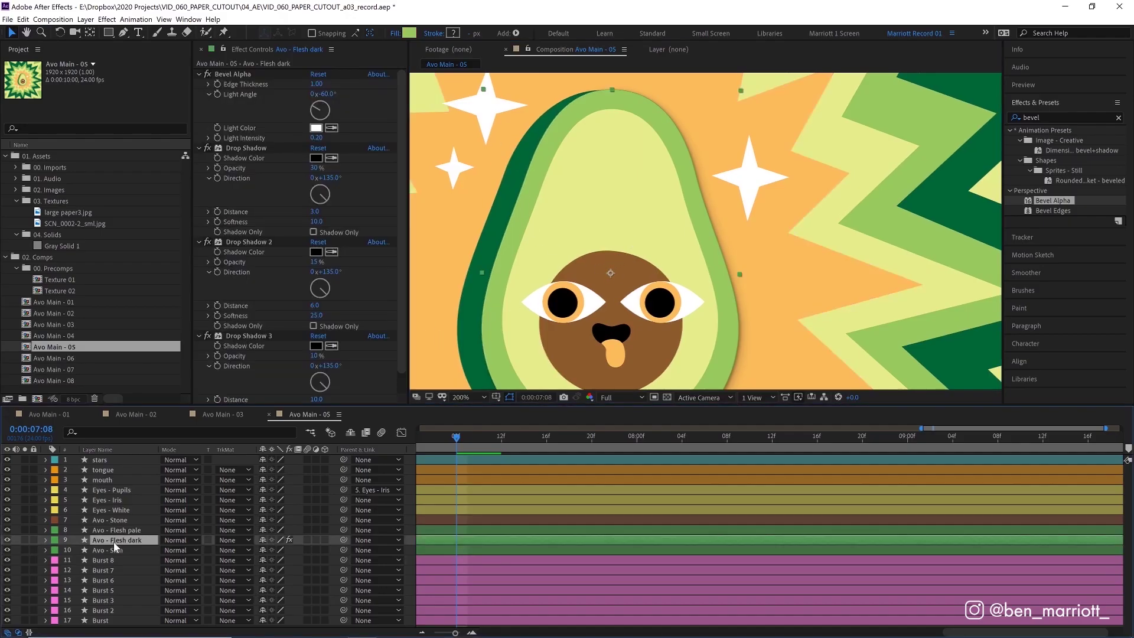
Step: Link the Direction of Drop Shadows 2 and 3 to the first drop shadow via expressions
scroll(301, 289, down, 1)
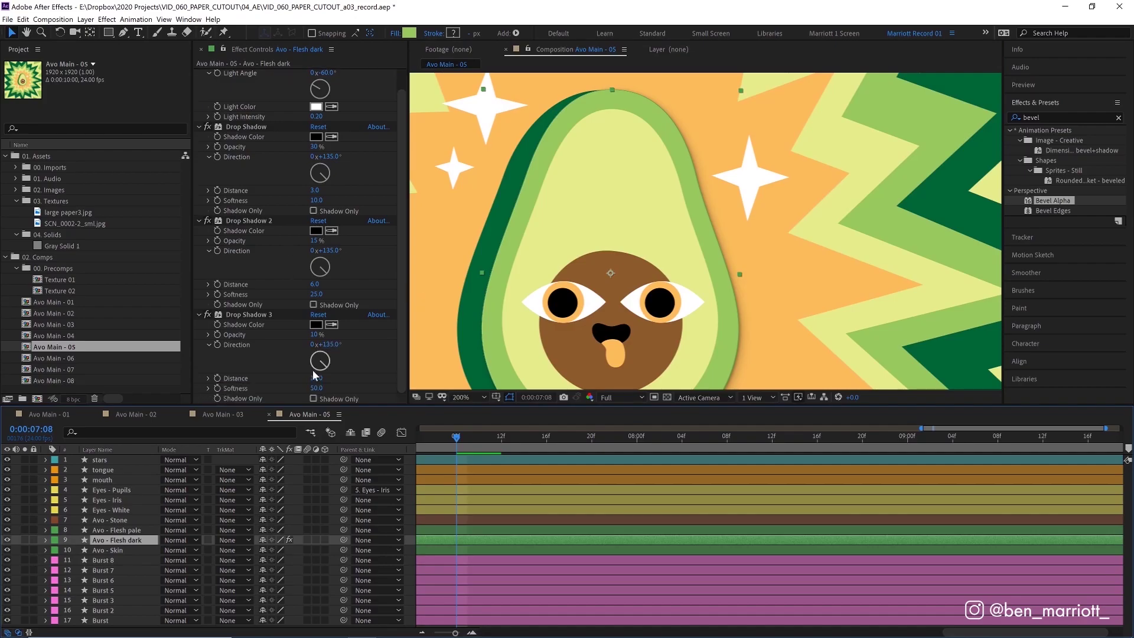
alt+click(218, 344)
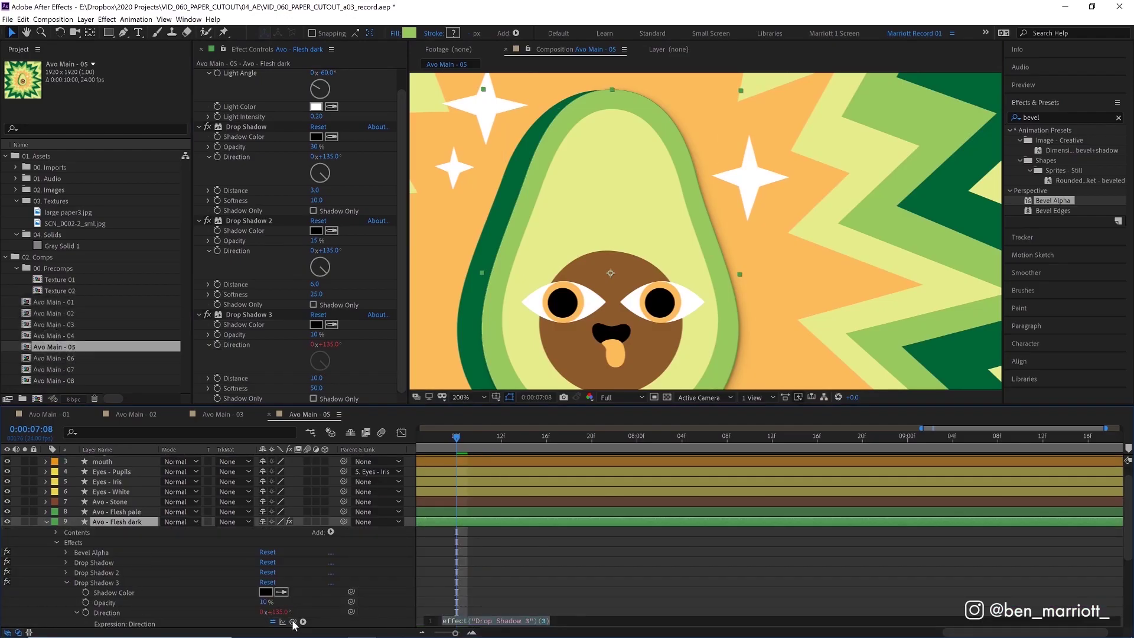
drag(293, 622, 236, 159)
click(233, 222)
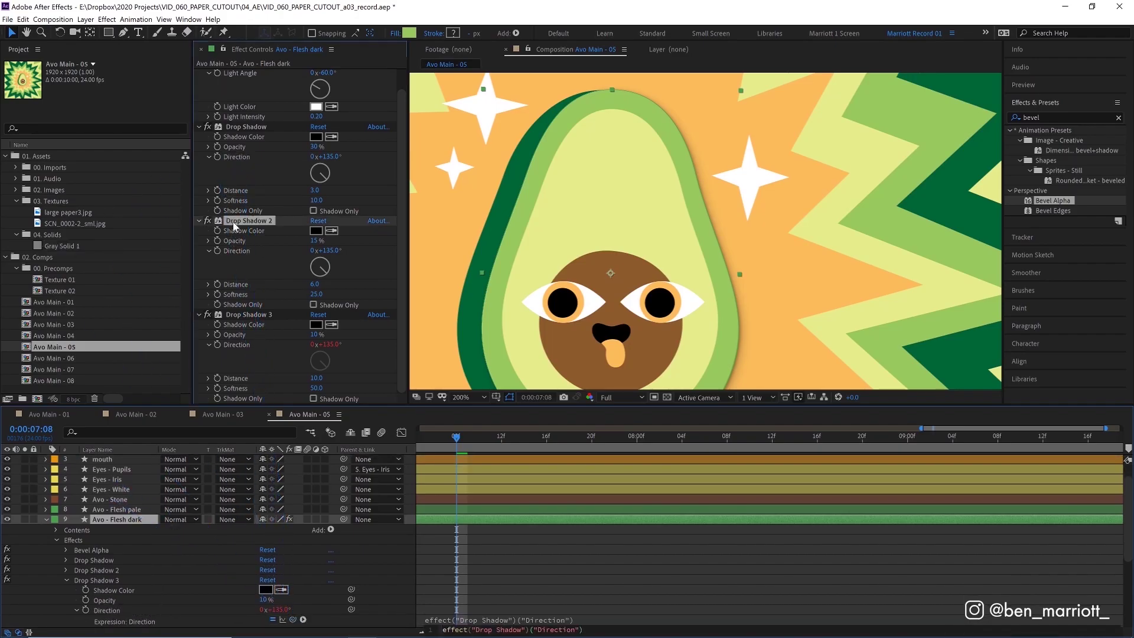
alt+click(218, 250)
drag(292, 609, 244, 158)
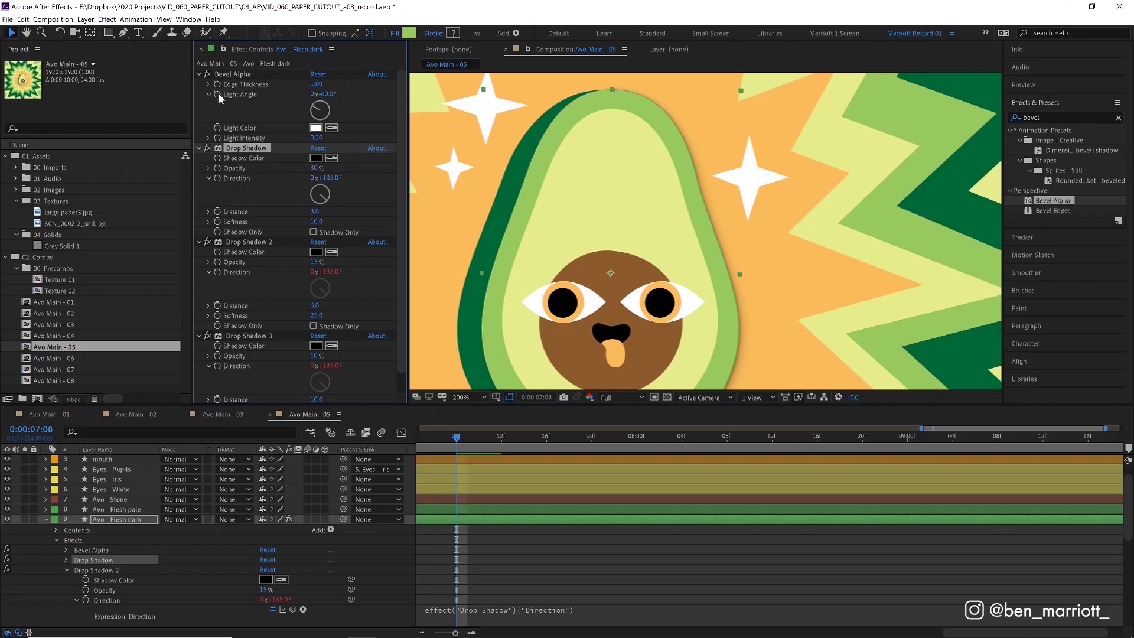
Step: Drive the bevel's Light Angle with the drop shadow Direction plus 180
alt+click(218, 93)
drag(293, 579, 233, 177)
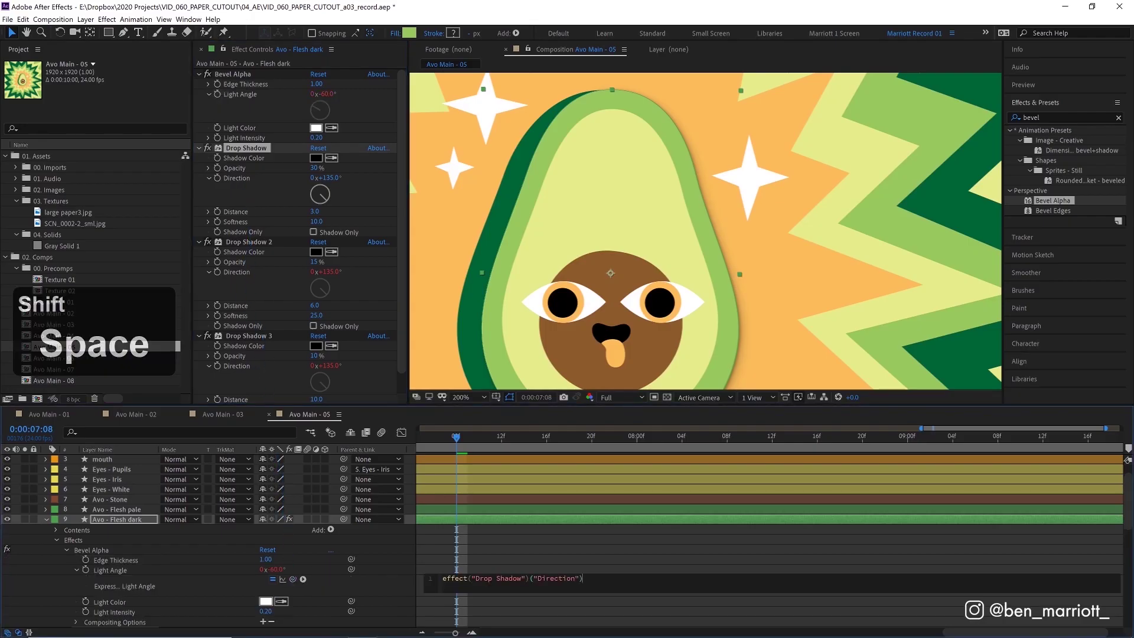
text(+180)
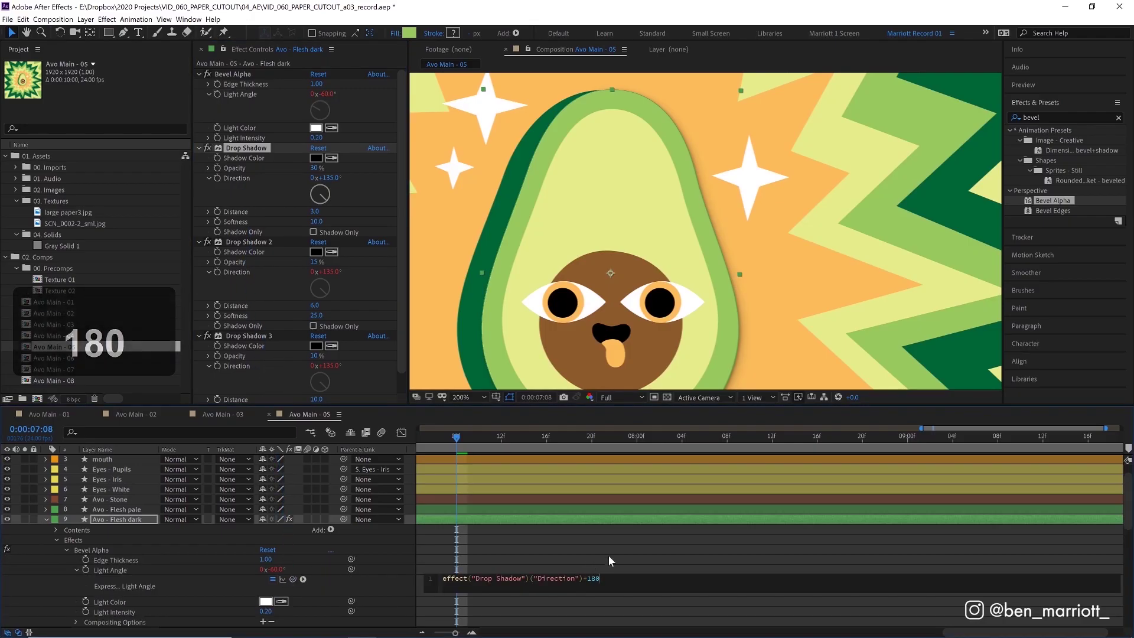
click(608, 554)
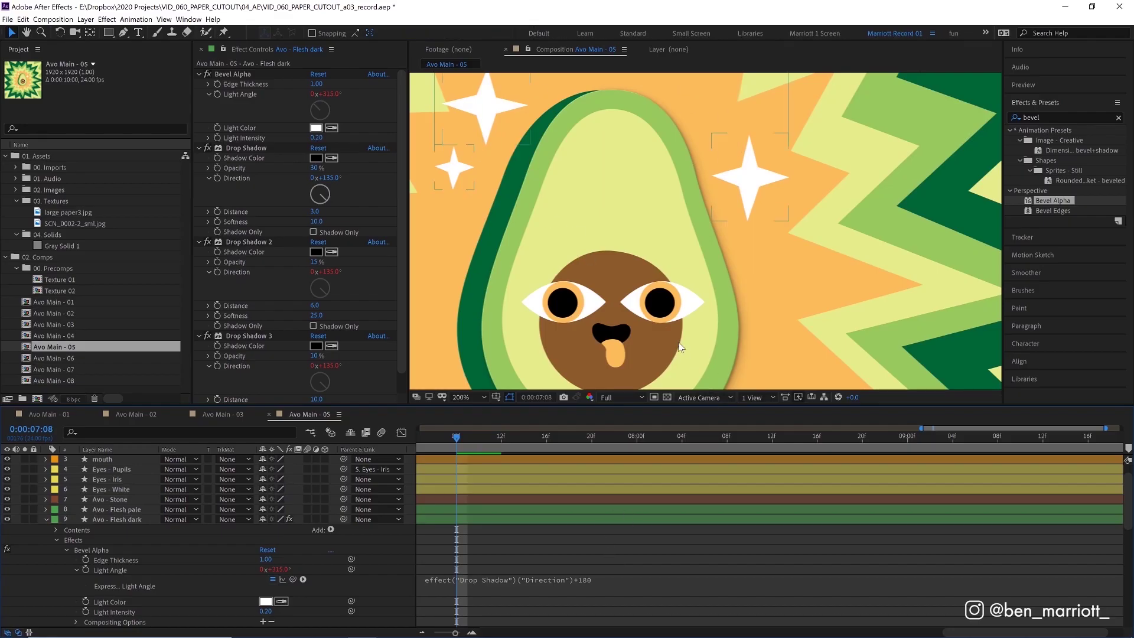
Step: Rotate the drop shadow Direction to test that shadows and light turn together
key(comma)
key(comma)
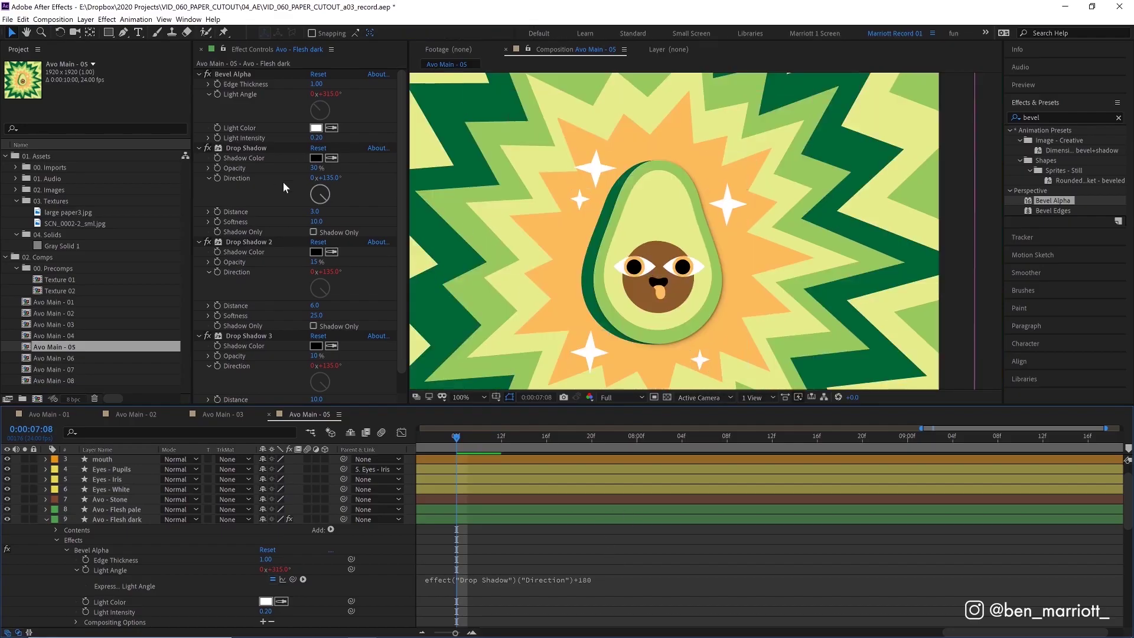
drag(326, 202, 329, 197)
click(328, 201)
key(period)
key(period)
click(326, 178)
Step: Set the drop shadow direction to 125 degrees
text(125)
key(KP_Enter)
key(comma)
key(comma)
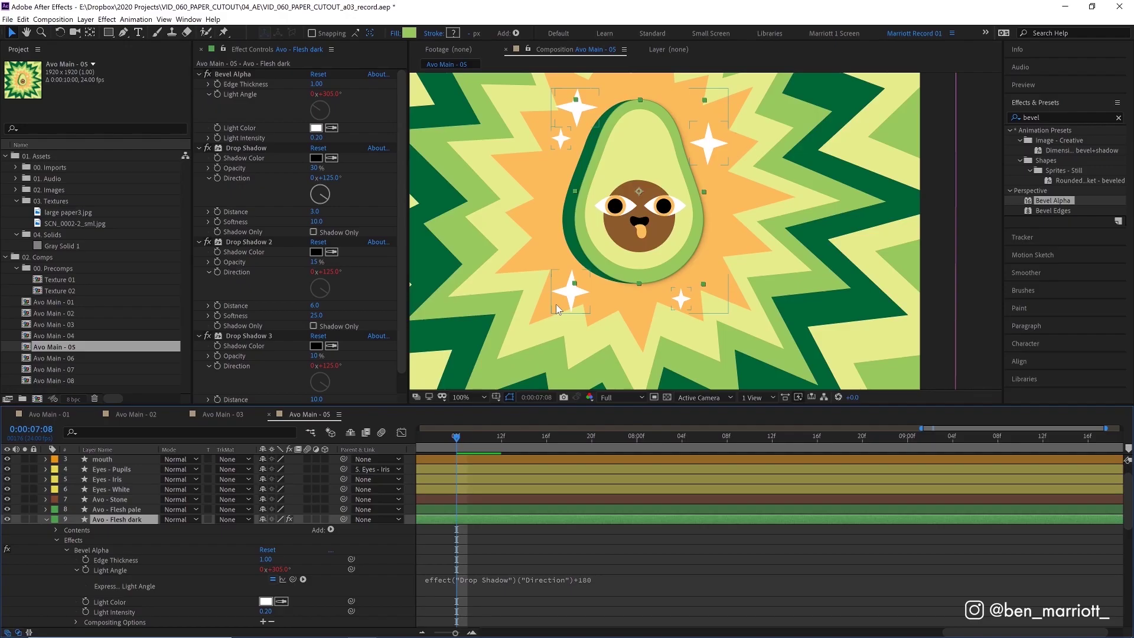
Step: Copy Bevel Alpha and the three drop shadows with relative property links
click(236, 71)
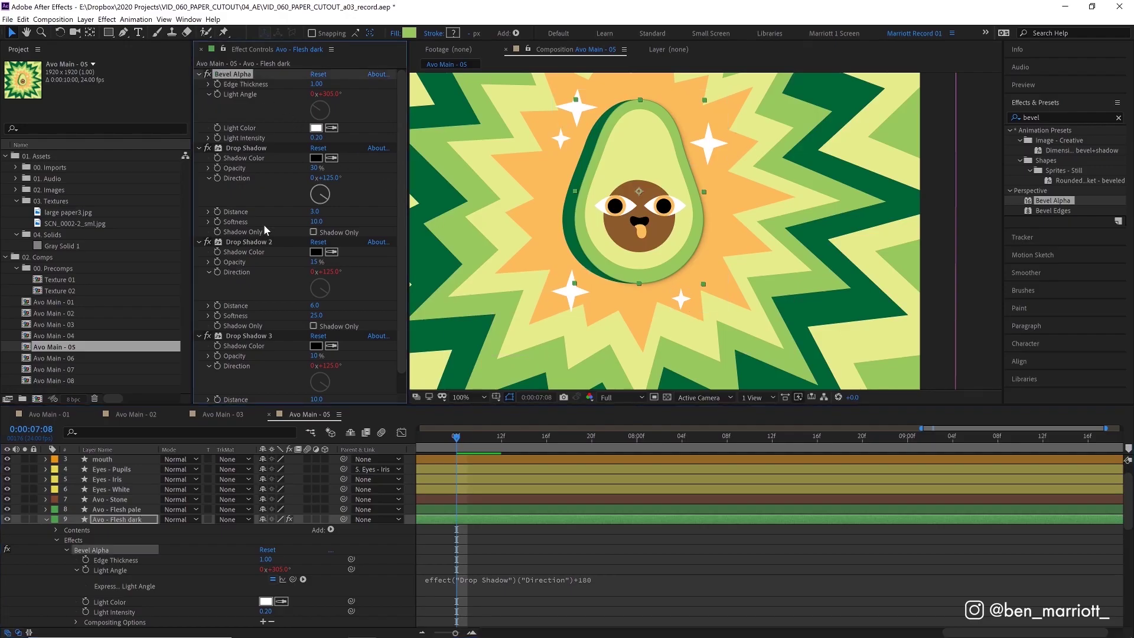
scroll(261, 233, down, 1)
shift+click(247, 317)
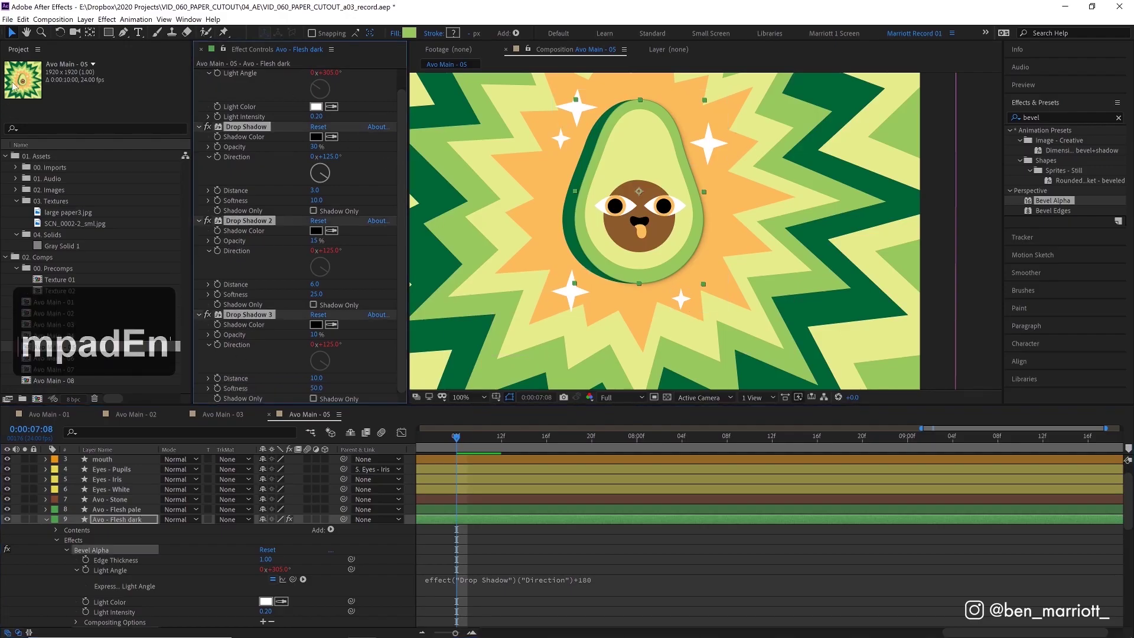
click(23, 20)
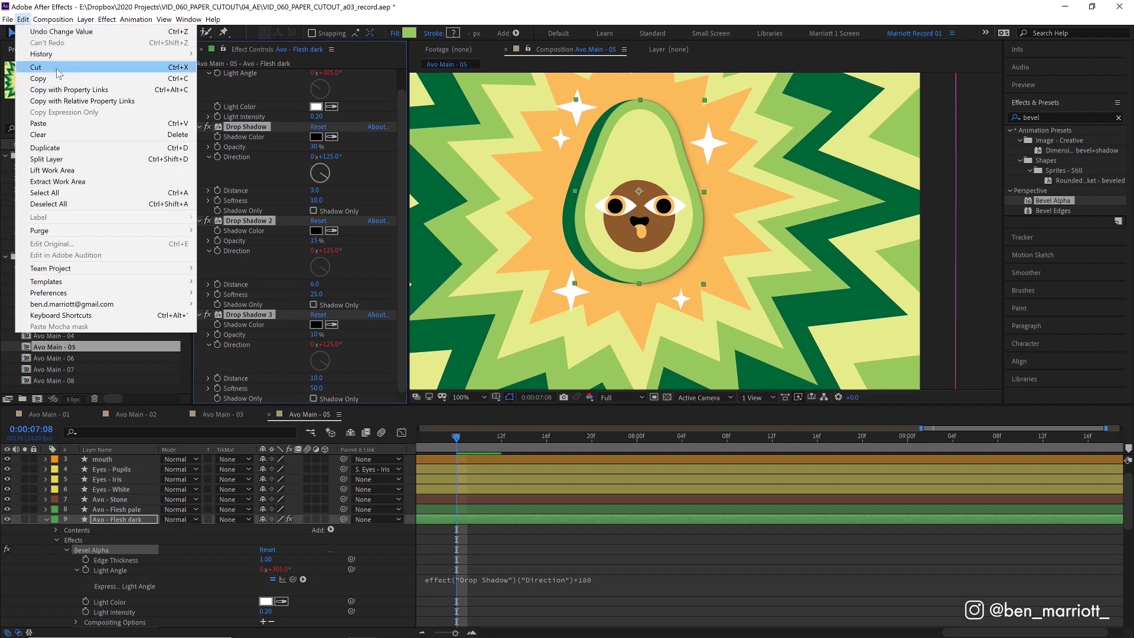
click(56, 101)
Step: Paste the linked effects onto every layer except Avo - Flesh dark
key(ctrl+a)
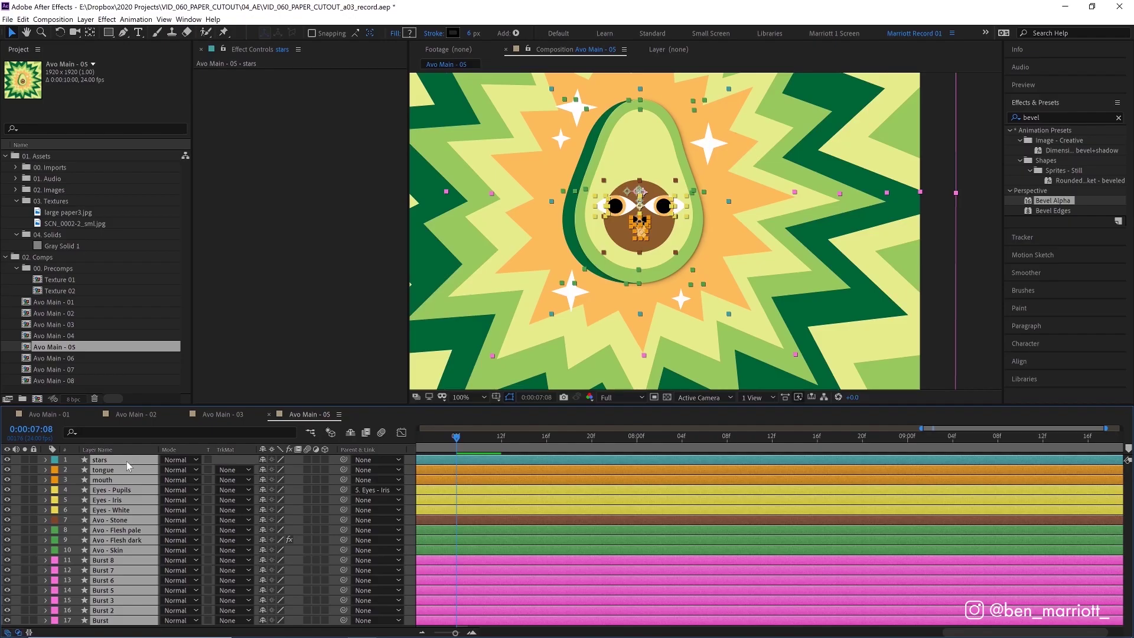
ctrl+click(142, 541)
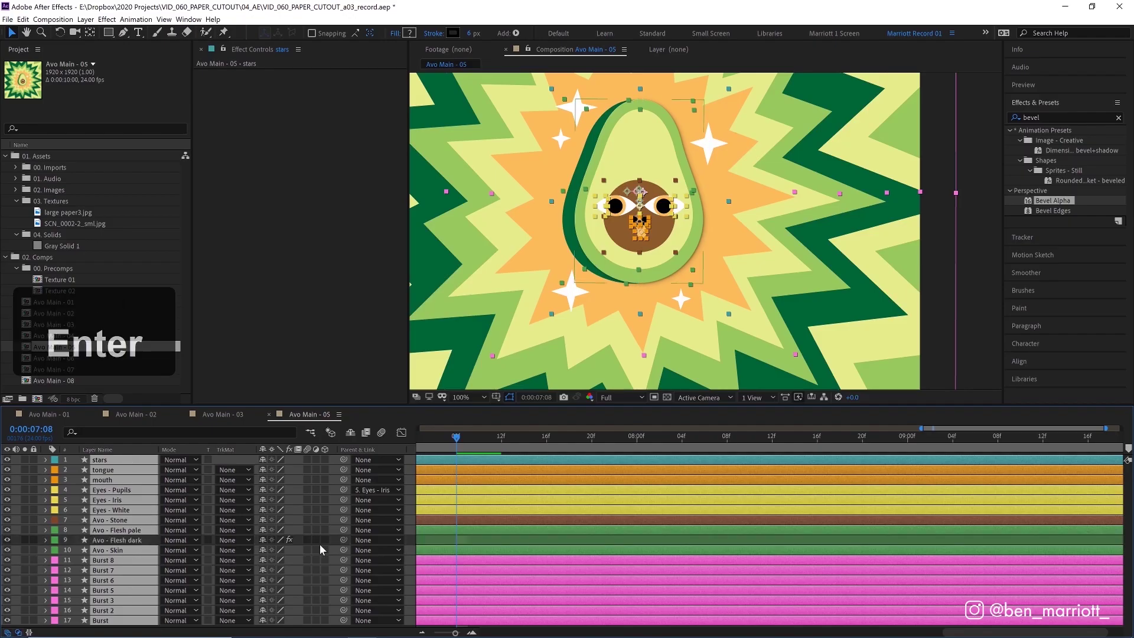
key(ctrl+v)
scroll(654, 289, down, 1)
key(ctrl+shift+a)
scroll(654, 290, up, 1)
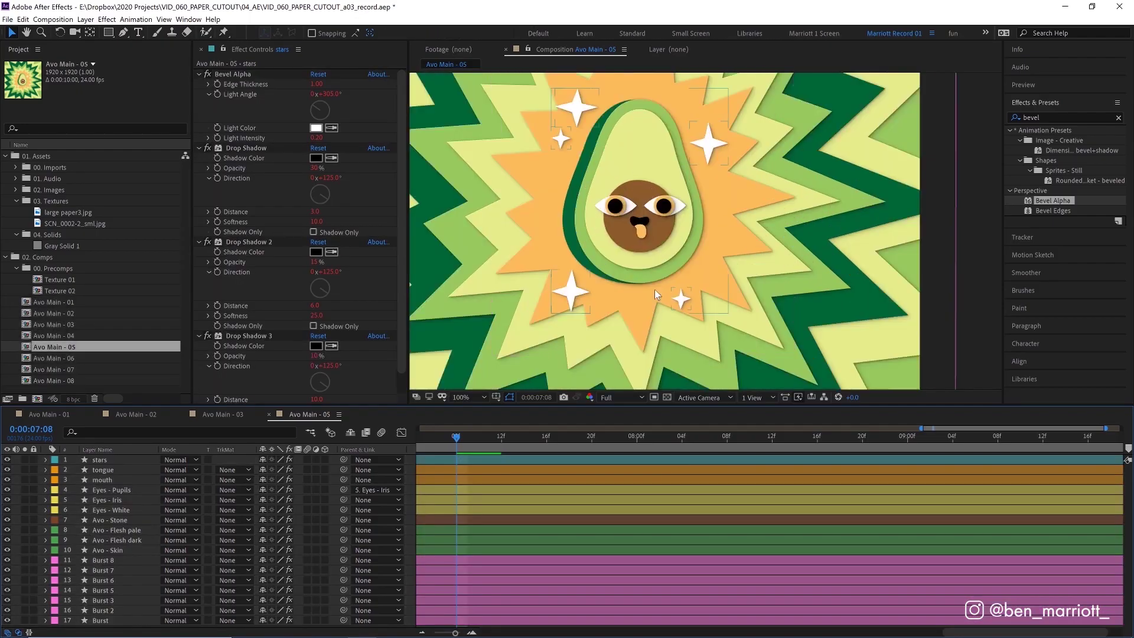
Step: Test the links by changing Avo - Flesh dark's shadow direction, bevel thickness and shadow distance, undoing the trials
click(136, 539)
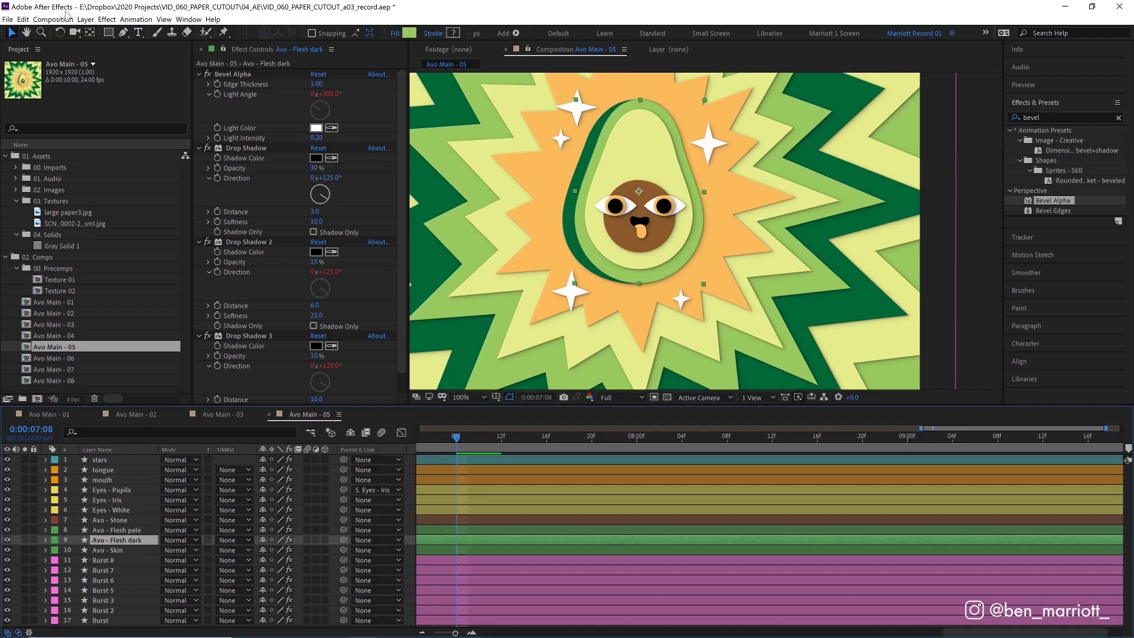
mouse_move(321, 200)
mouse_down()
mouse_move(315, 189)
mouse_move(326, 203)
mouse_up()
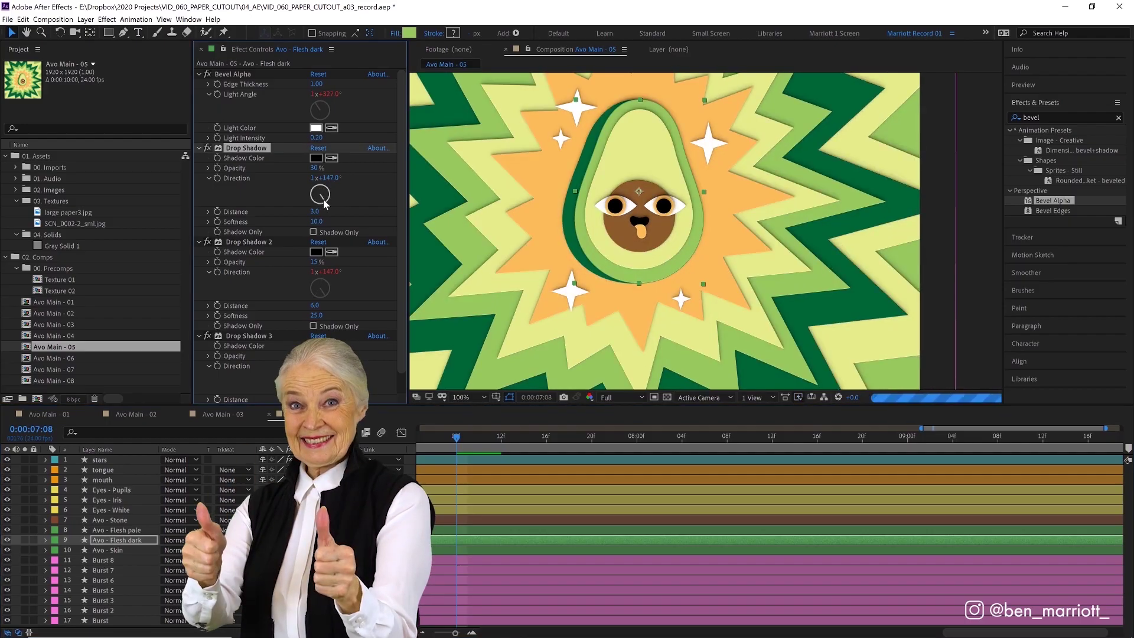
drag(319, 83, 680, 148)
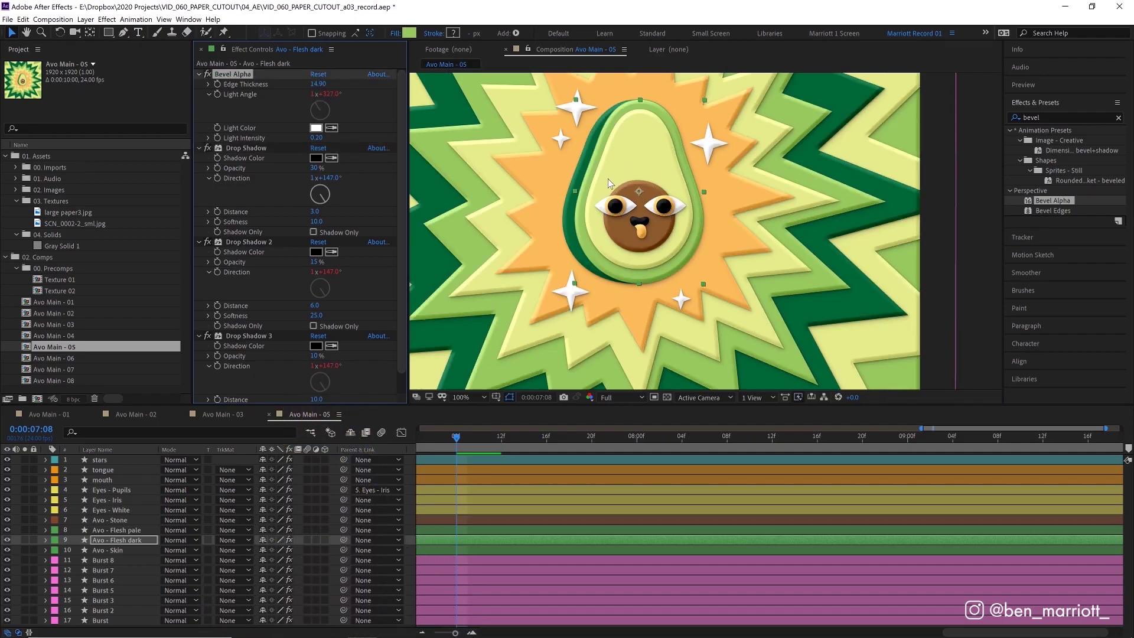
scroll(646, 221, up, 2)
scroll(646, 220, down, 2)
key(ctrl+z)
drag(315, 305, 356, 301)
key(ctrl+z)
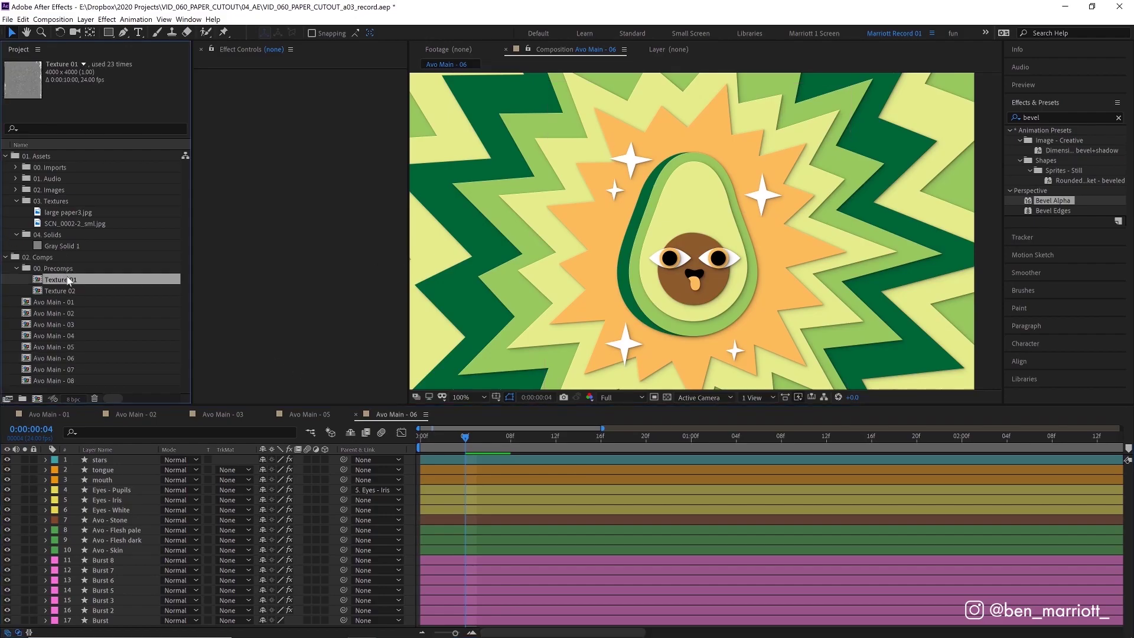
Step: Add the Texture 01 precomp to Avo Main - 06 and inspect its contents
drag(68, 282, 478, 303)
double_click(468, 459)
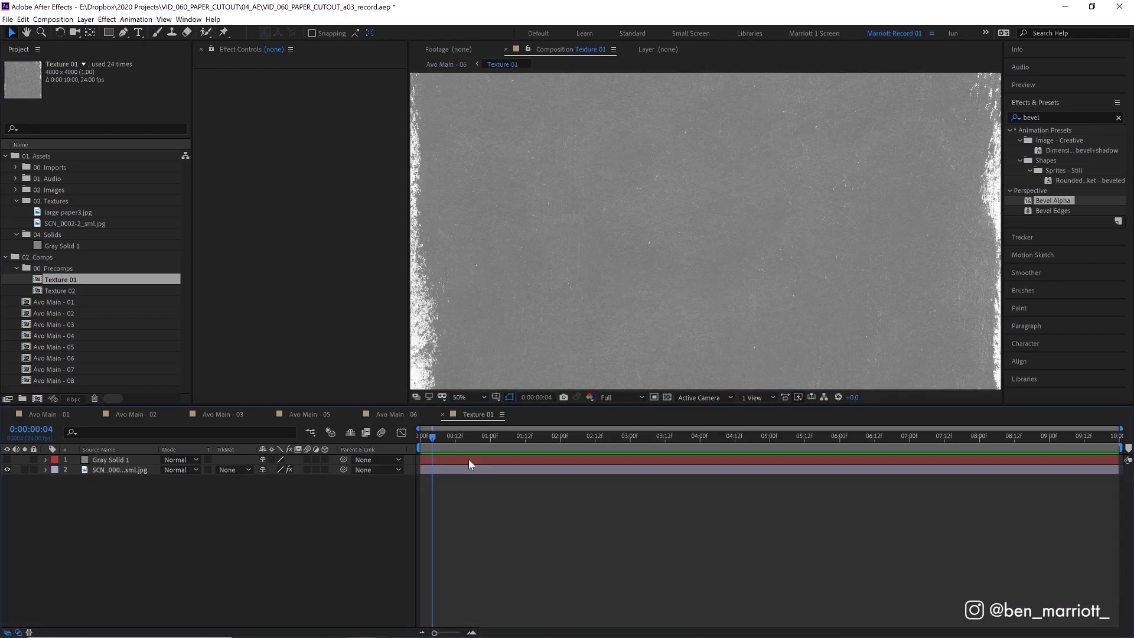
click(465, 471)
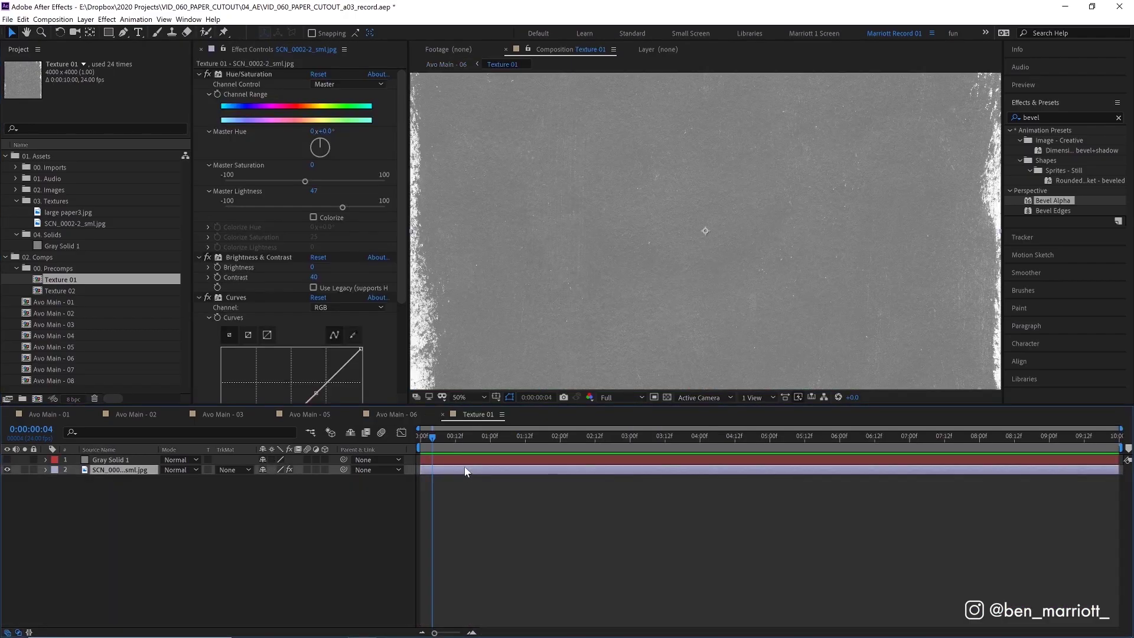
click(7, 459)
key(shift+comma)
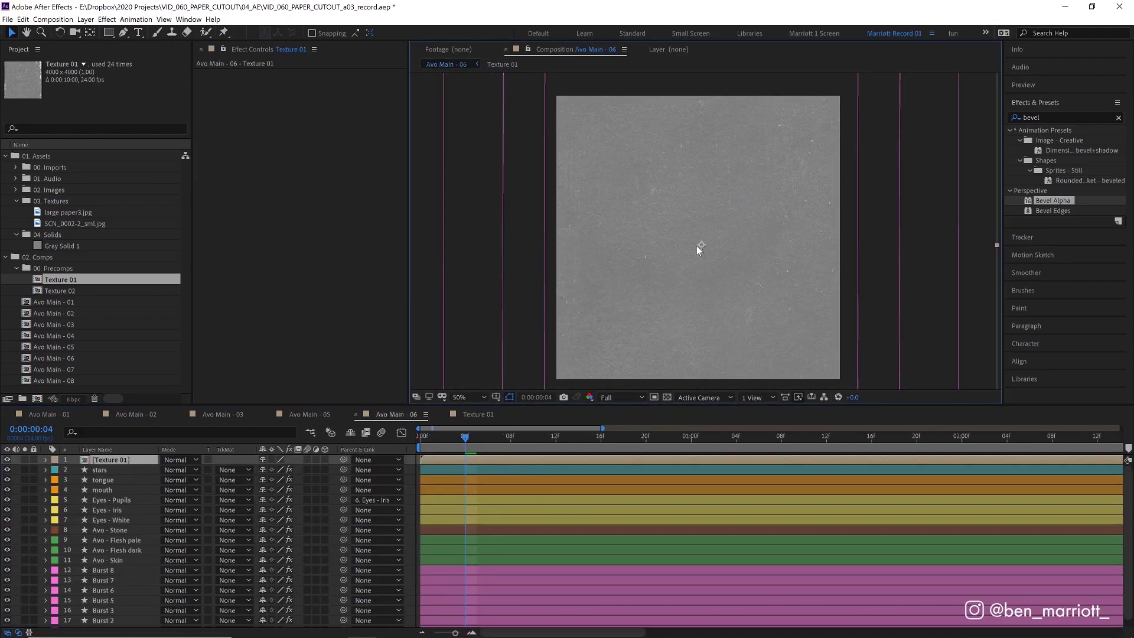
Step: Blend the texture layer in Overlay mode and preview the result
click(179, 460)
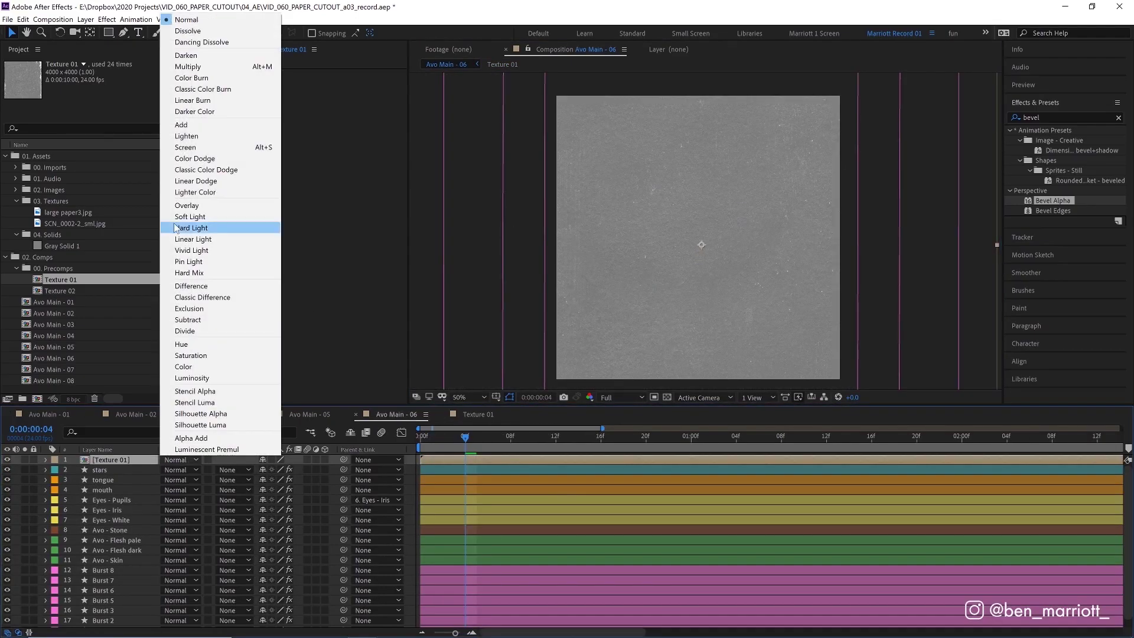
click(183, 205)
scroll(689, 260, up, 4)
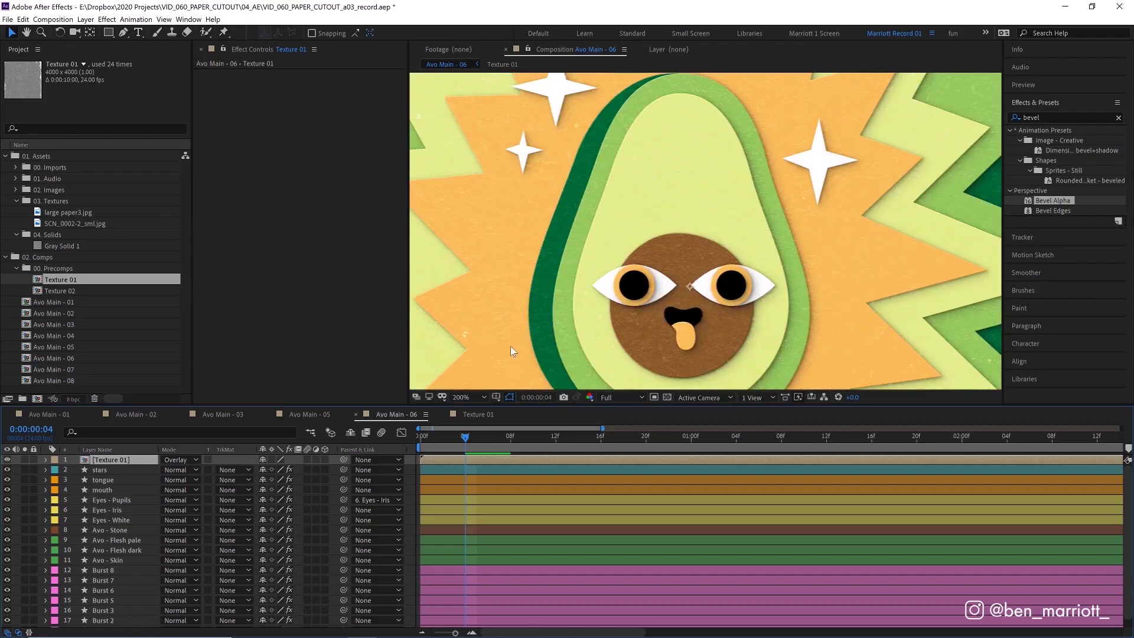
key(comma)
key(space)
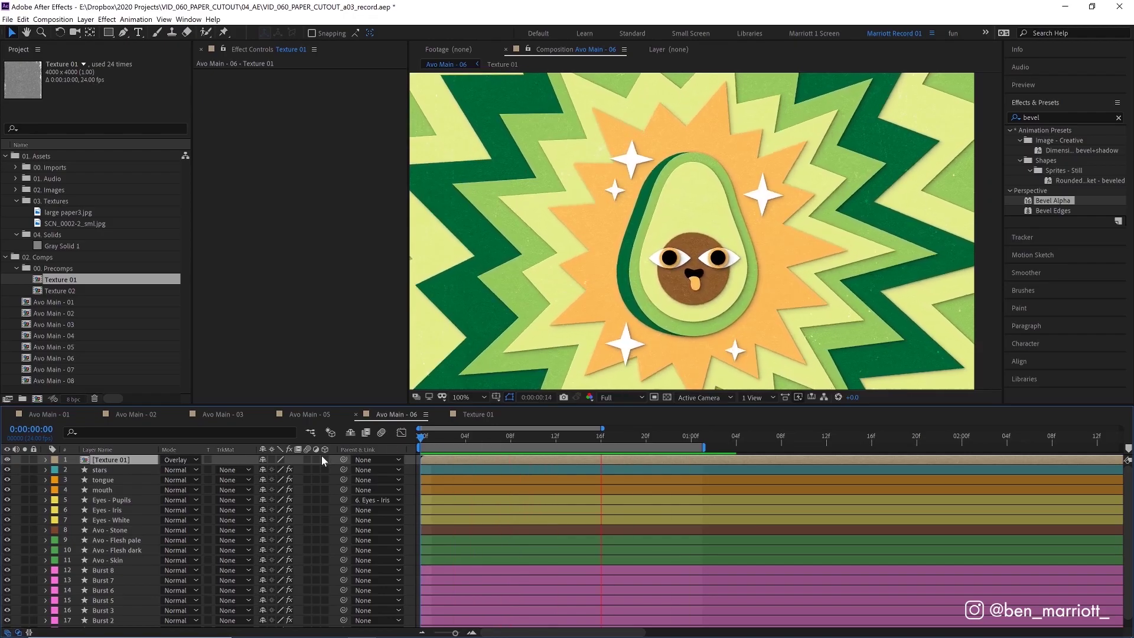
Step: Move Texture 01 above Avo - Skin and apply Set Matte taking the matte from Avo - Skin
click(442, 438)
drag(113, 459, 121, 560)
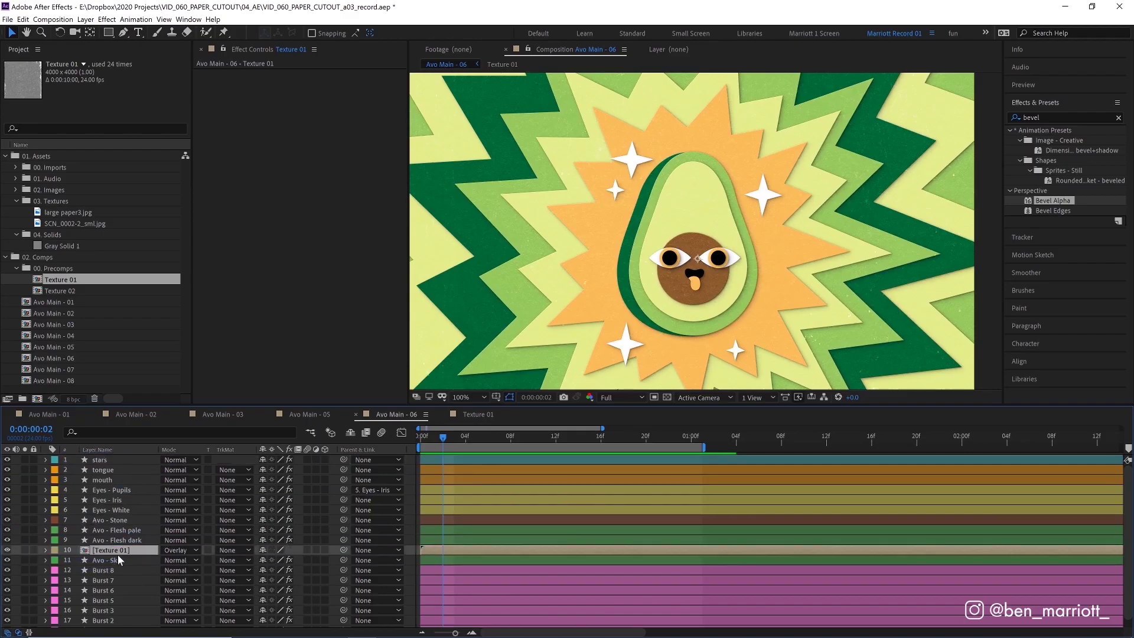
double_click(1049, 116)
text(set ma)
drag(1059, 140, 563, 145)
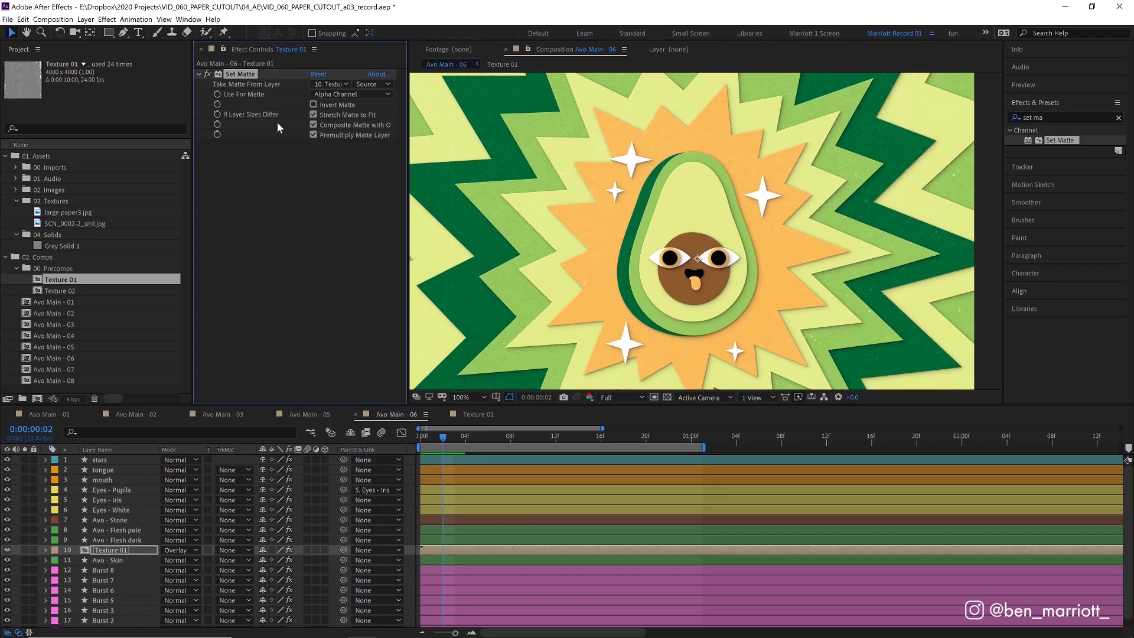
click(328, 85)
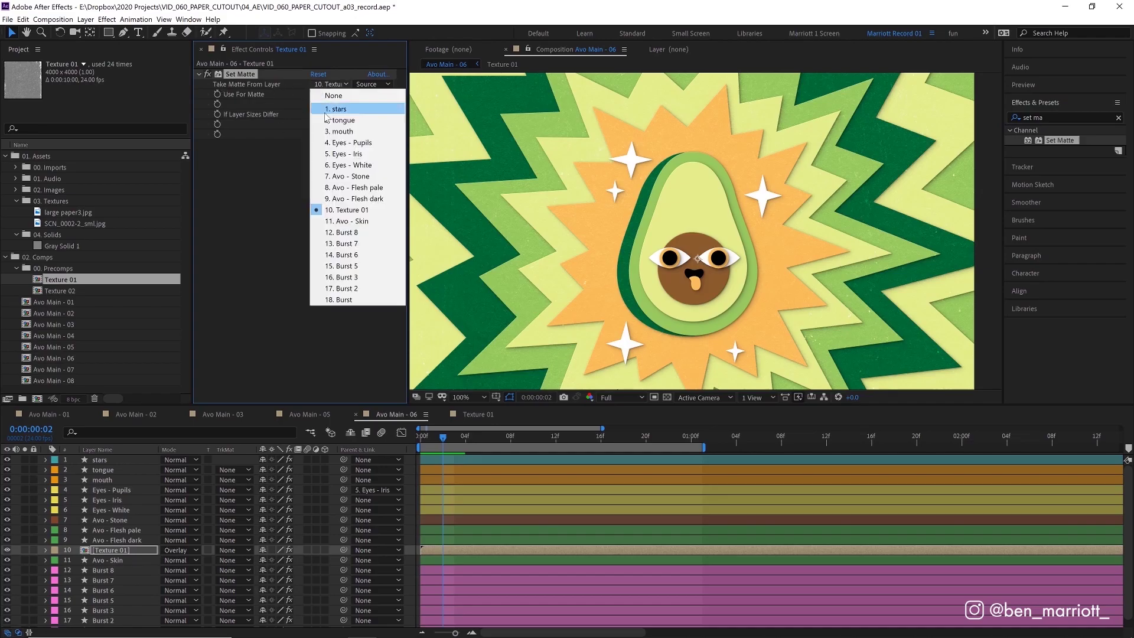
click(342, 221)
key(period)
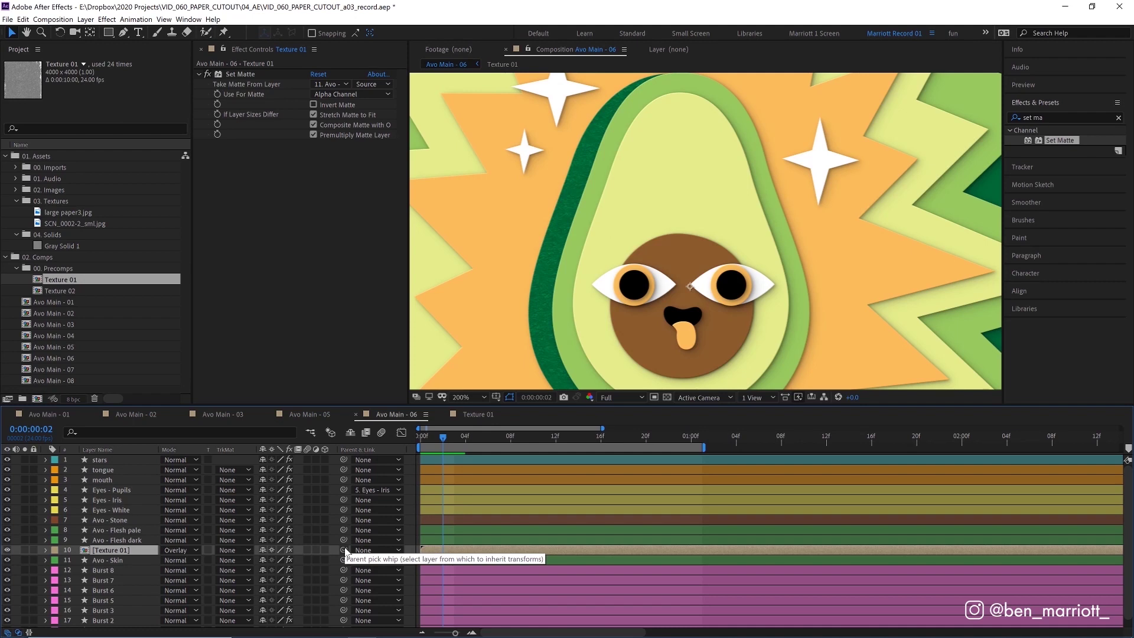
Step: Parent the texture layer to Avo - Skin and preview the textured skin
drag(346, 552, 119, 561)
key(space)
key(space)
scroll(556, 218, up, 1)
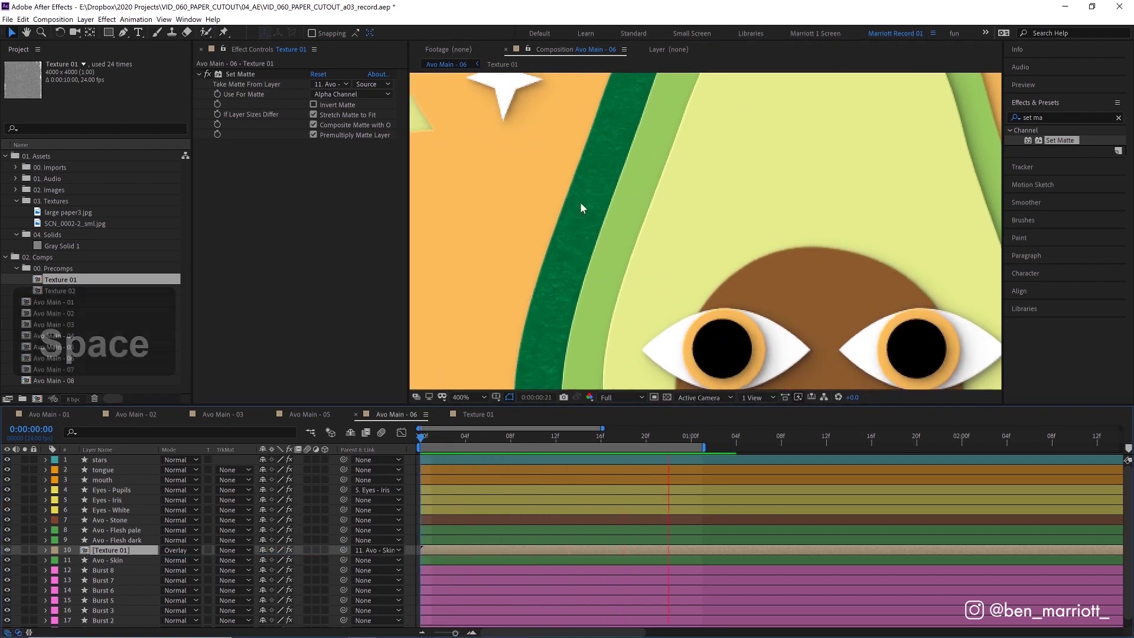
scroll(596, 236, down, 1)
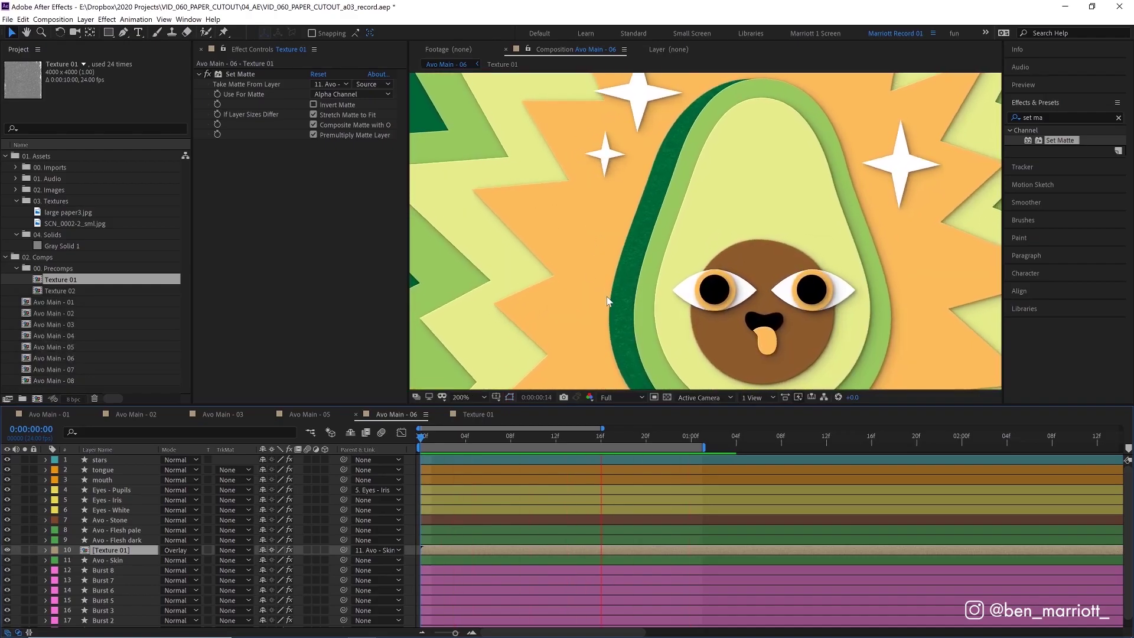
Step: Duplicate the texture above Avo - Flesh dark, parent and matte it to that layer, and offset it
key(z)
click(122, 558)
click(123, 550)
key(ctrl+d)
drag(123, 547, 135, 544)
click(378, 539)
click(330, 84)
click(340, 214)
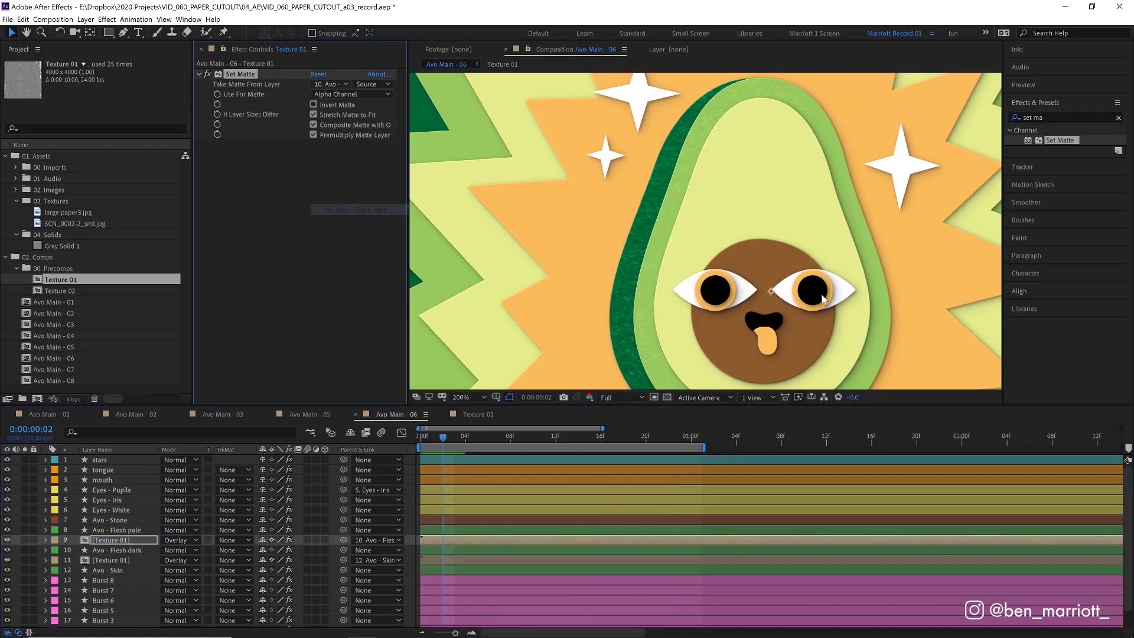
key(comma)
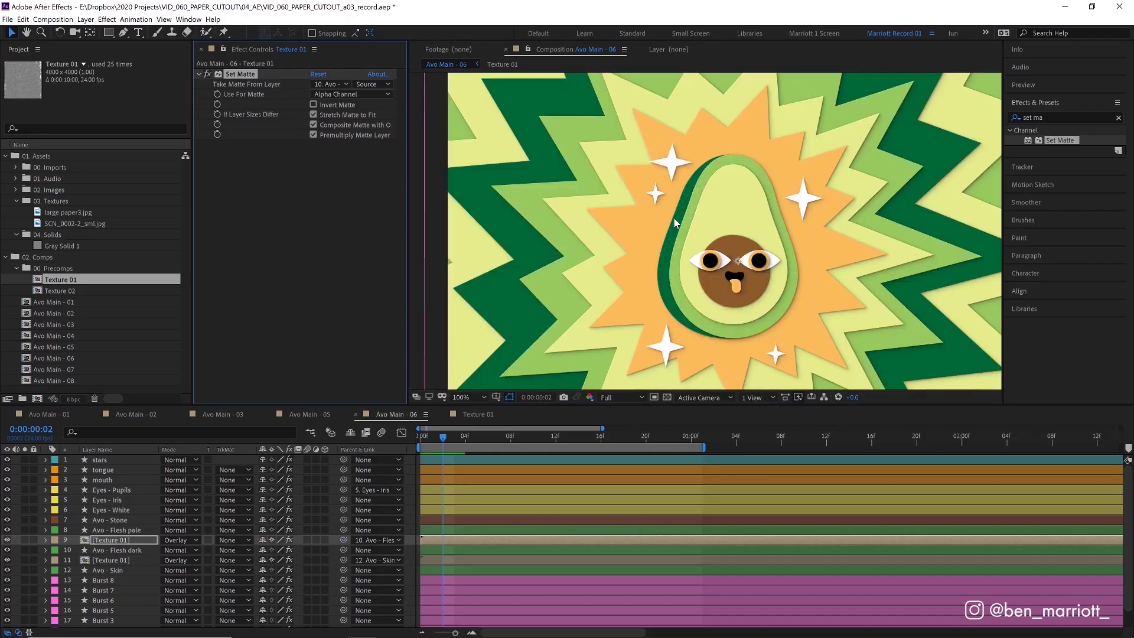
key(comma)
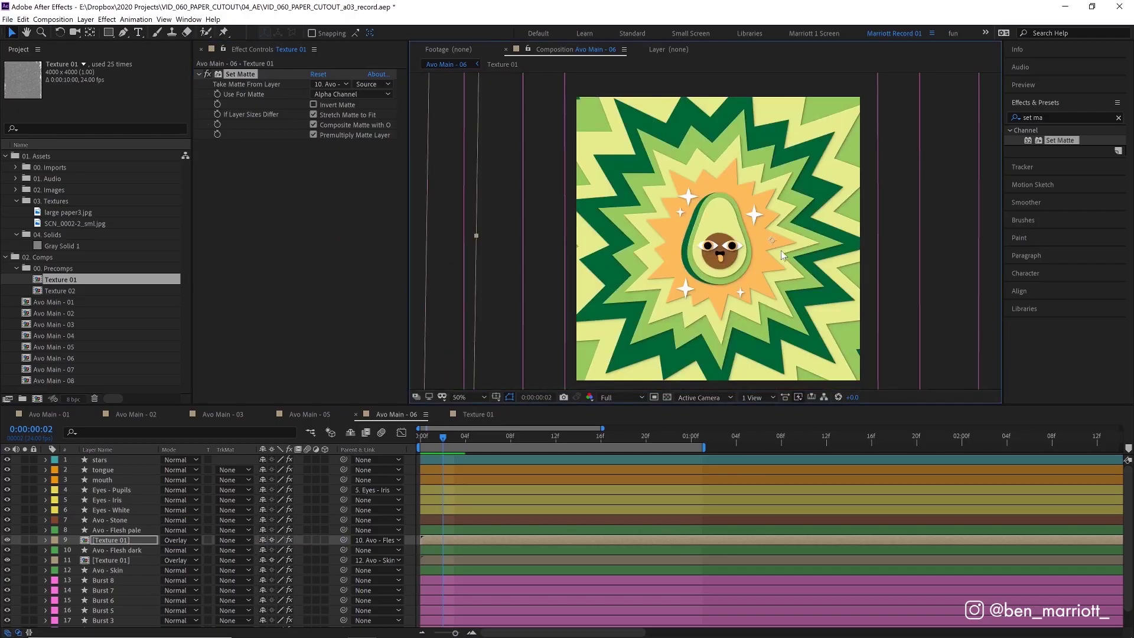
drag(726, 233, 644, 162)
key(period)
key(period)
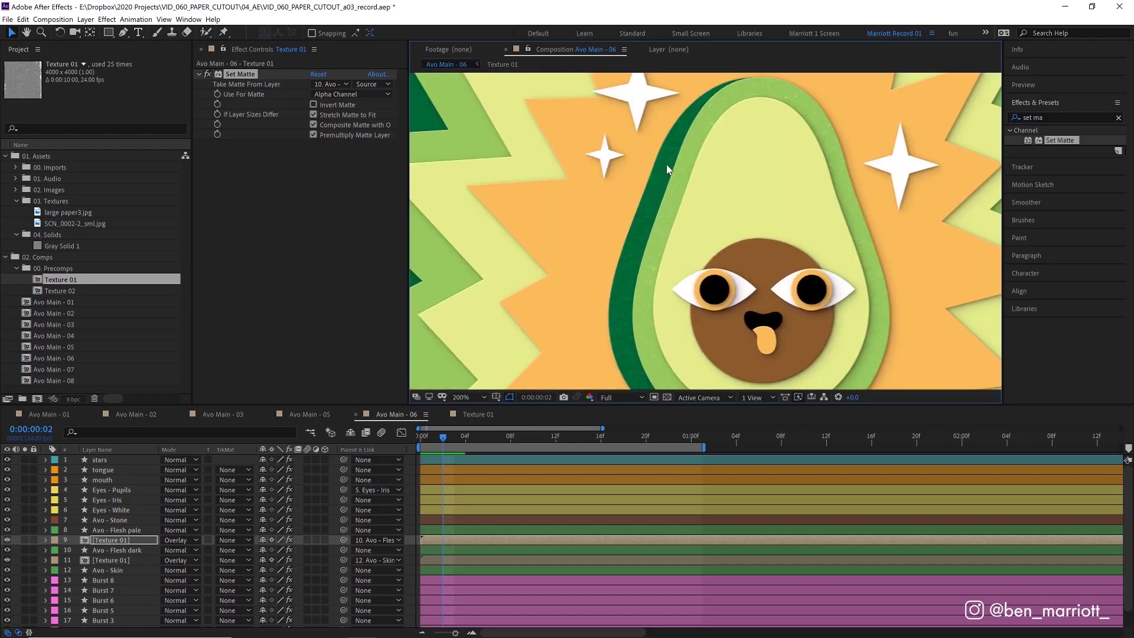
Step: Add another texture copy above Avo - Flesh pale and apply Brightness & Contrast to it
key(ctrl+d)
key(ctrl+bracketright)
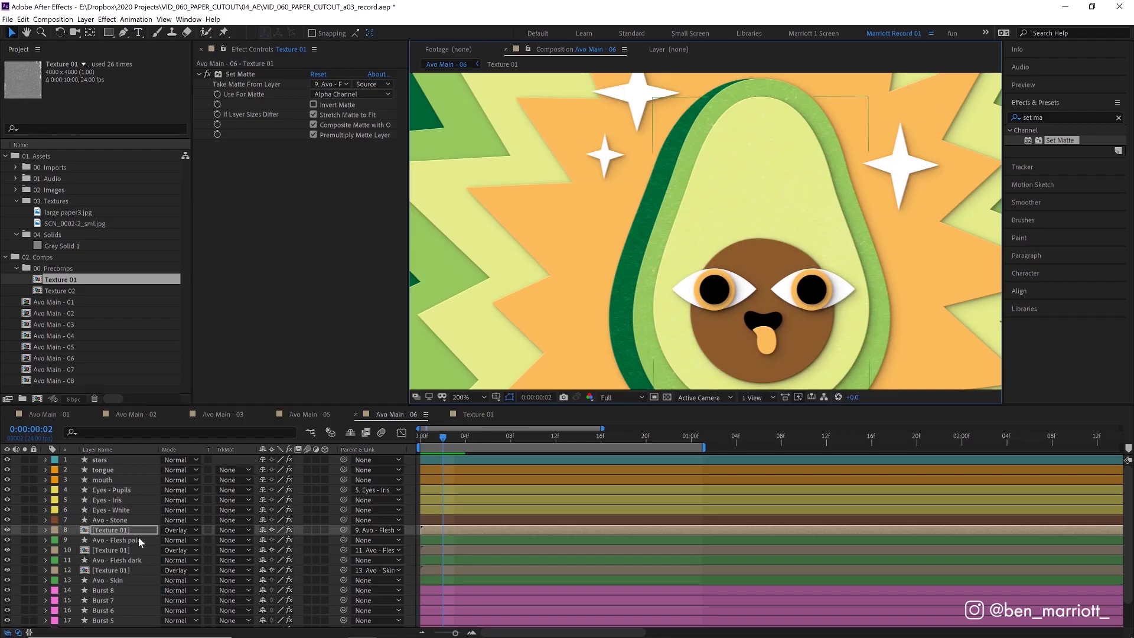
click(117, 540)
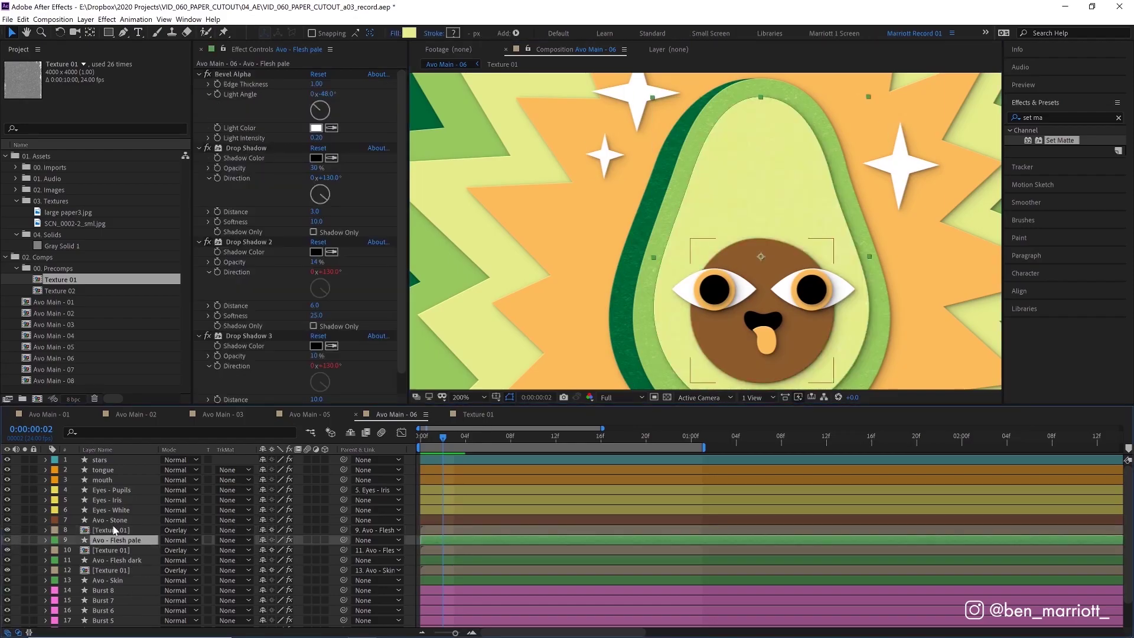
click(82, 531)
click(1061, 119)
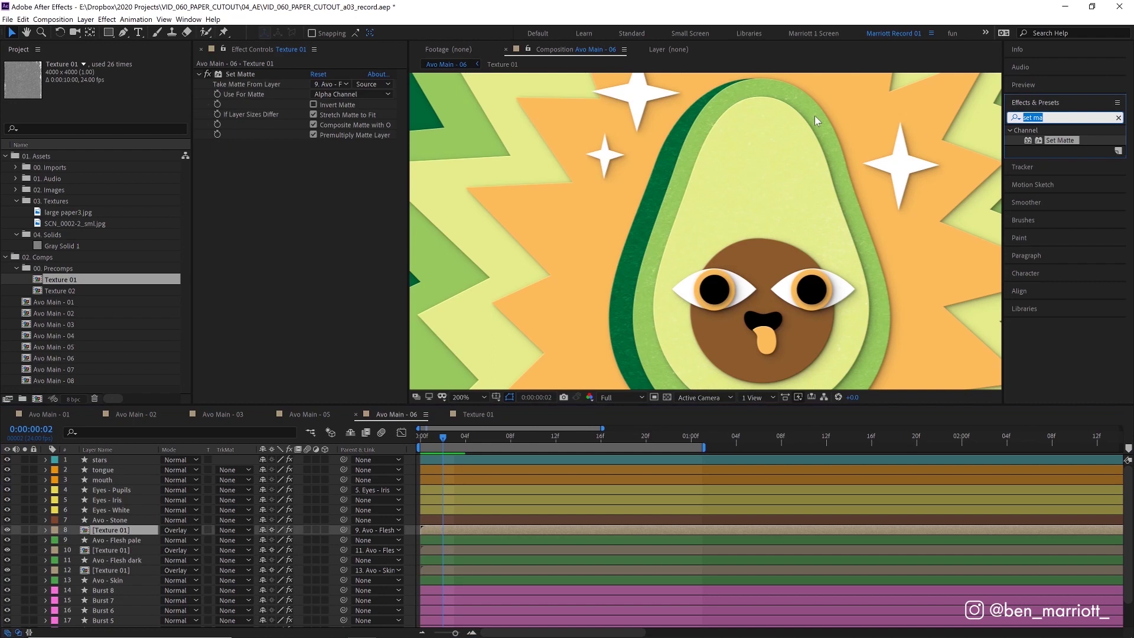
text(contr)
drag(1078, 240, 767, 198)
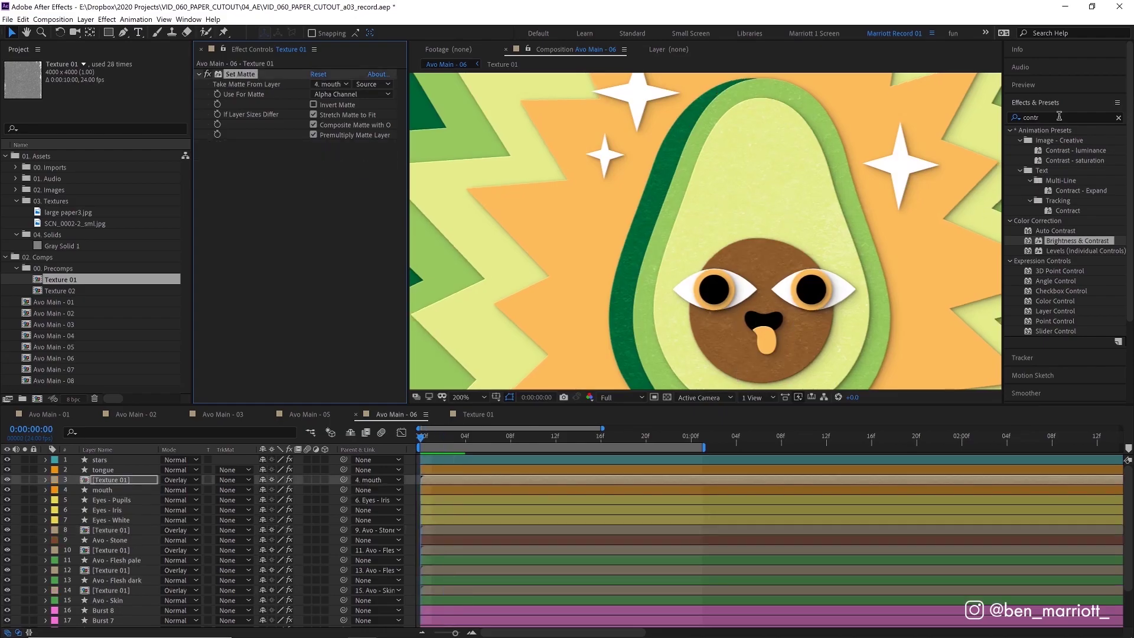
Step: Set the mouth texture to Screen blending and apply Curves with the black point pulled in
click(191, 481)
click(197, 168)
click(1063, 118)
text(curves)
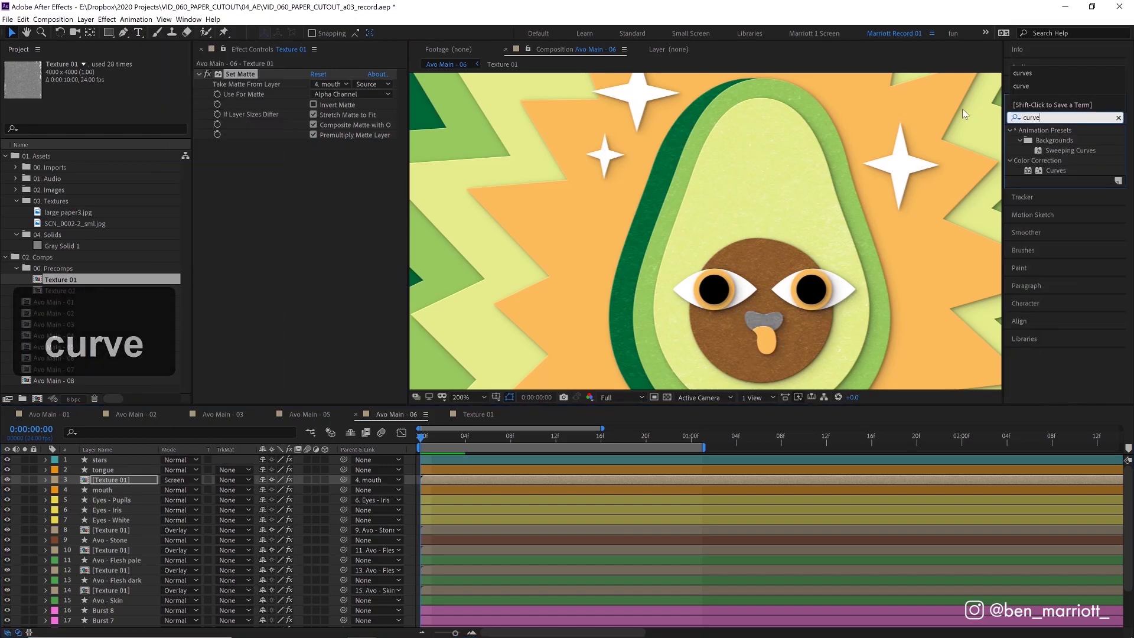
double_click(1056, 170)
drag(253, 333, 288, 334)
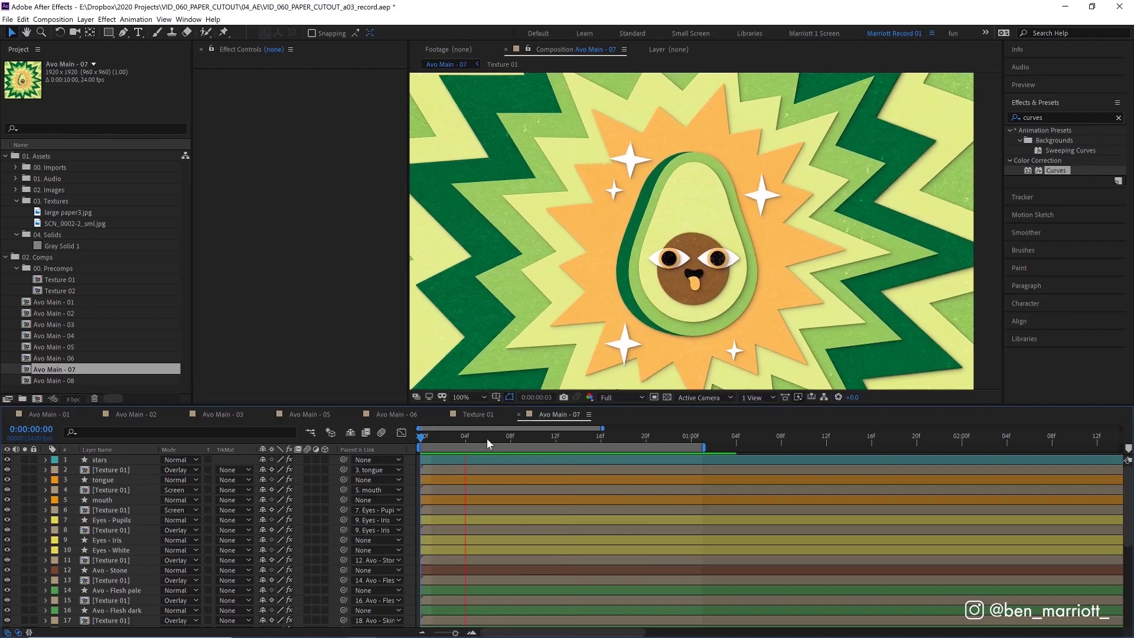
Step: Inspect the Texture 02 and Texture 01 frames, then return to Avo Main - 07
double_click(83, 290)
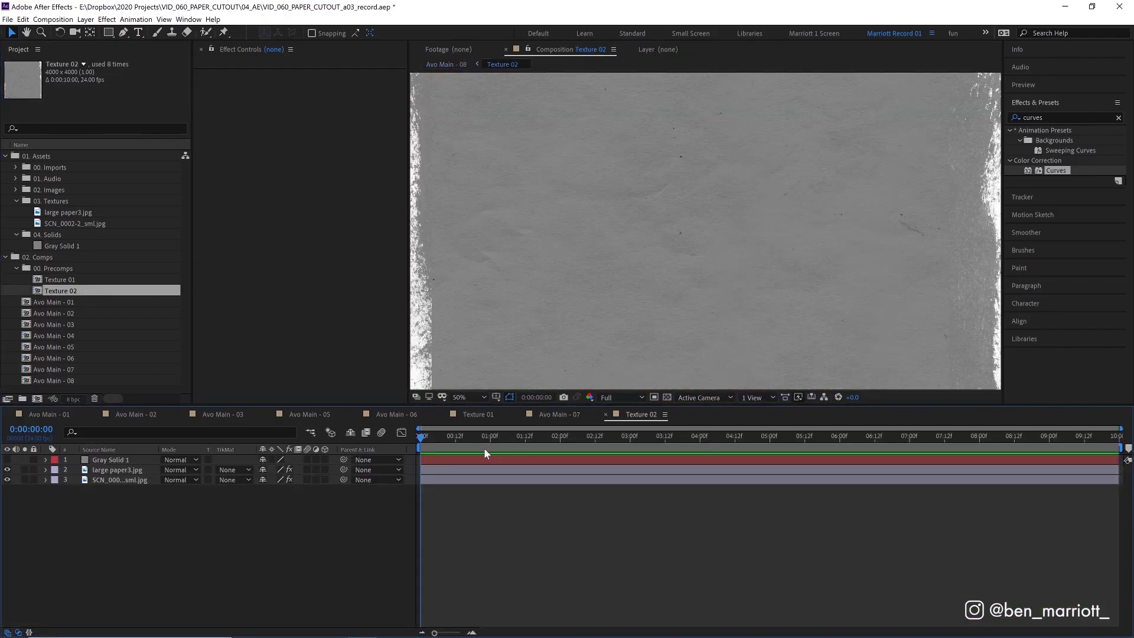
drag(483, 447, 756, 459)
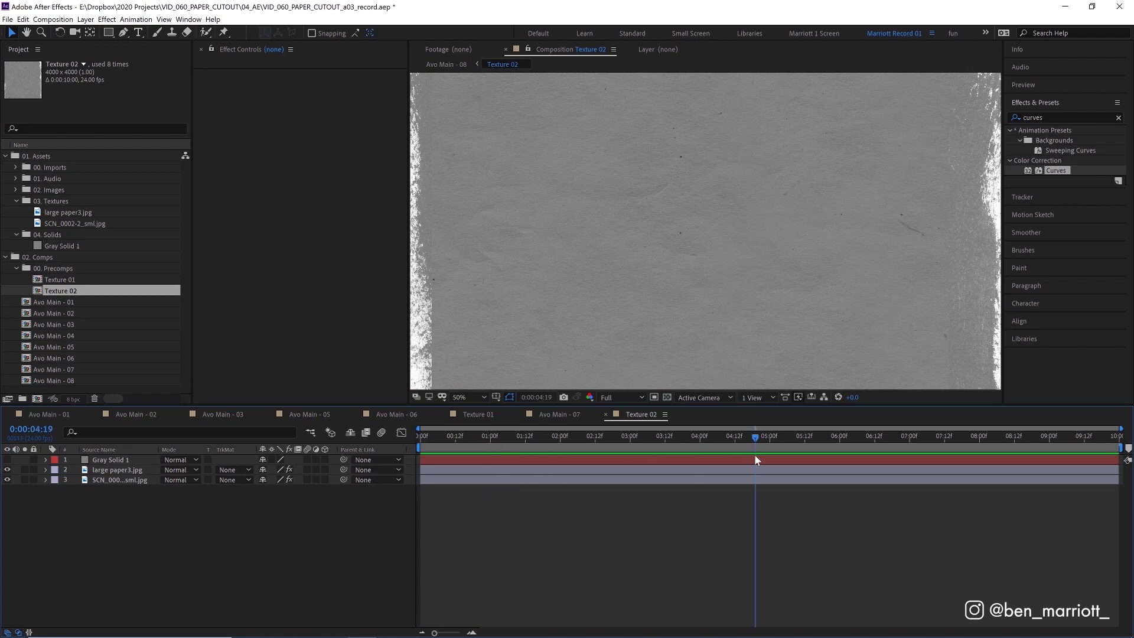
double_click(98, 280)
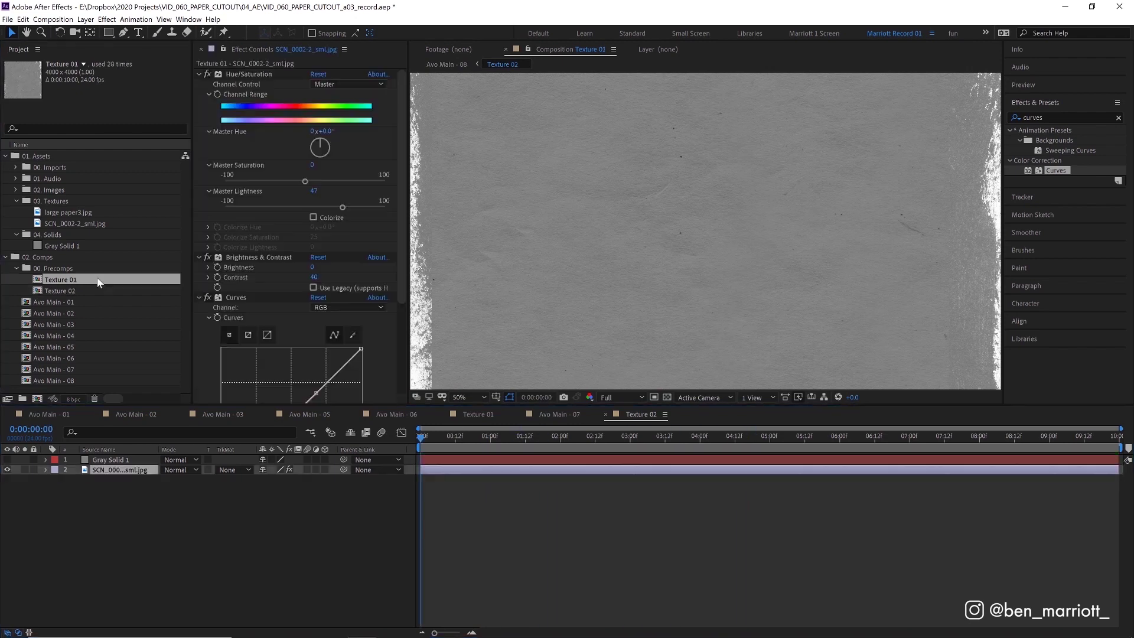
double_click(73, 367)
Step: Select the tongue, pupils, stone and two other Texture 01 layers in Avo Main - 07
click(452, 469)
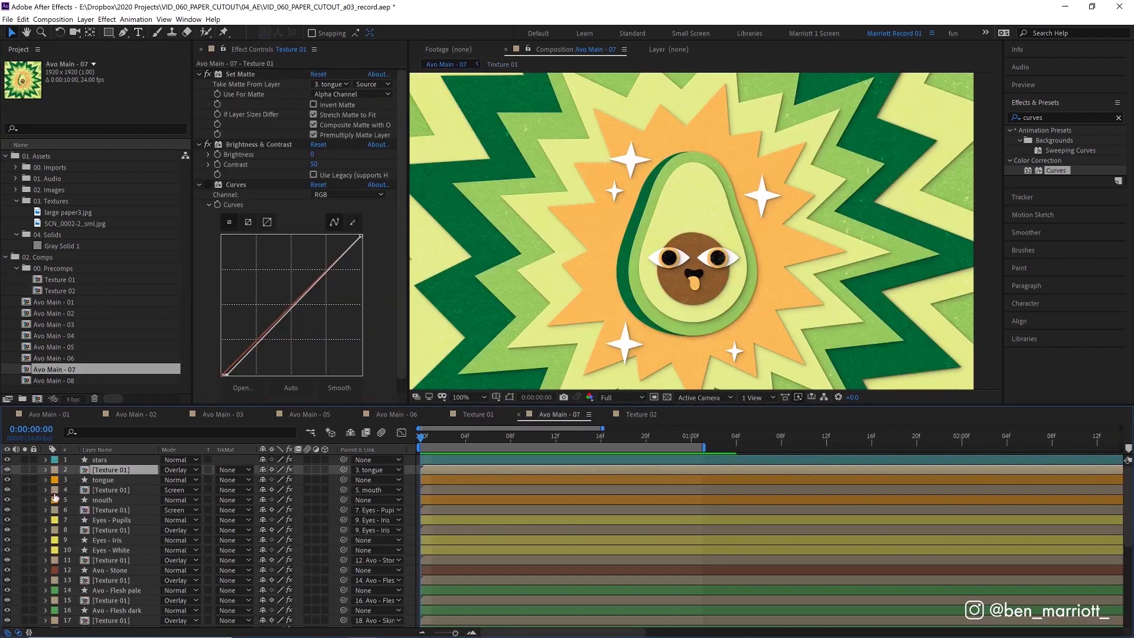
ctrl+click(115, 509)
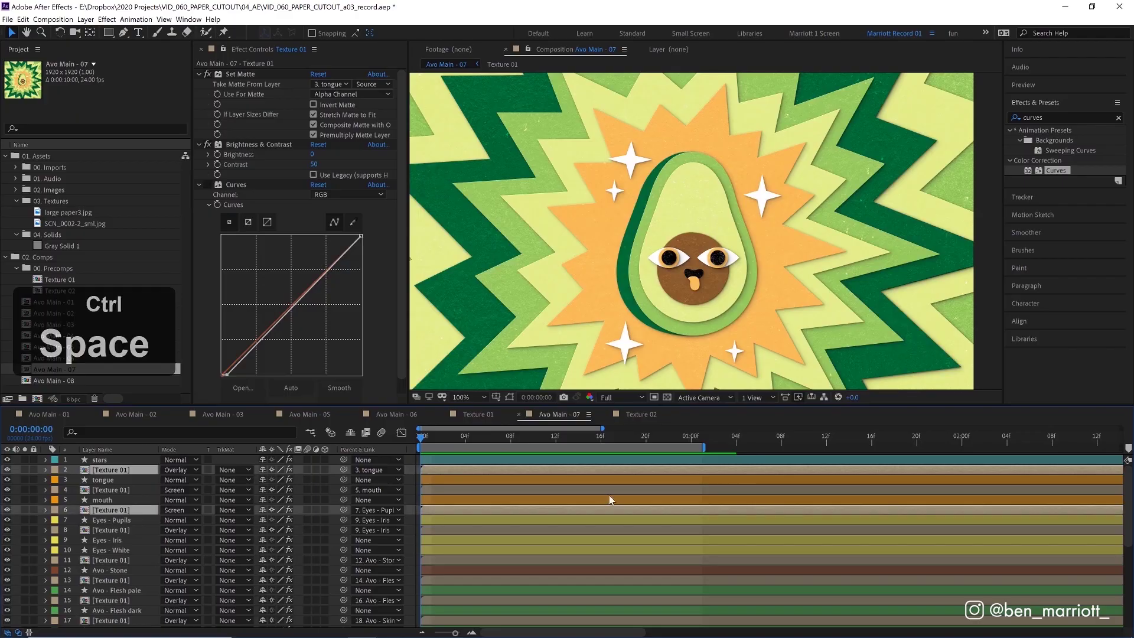
ctrl+click(135, 560)
scroll(618, 551, down, 1)
ctrl+click(554, 569)
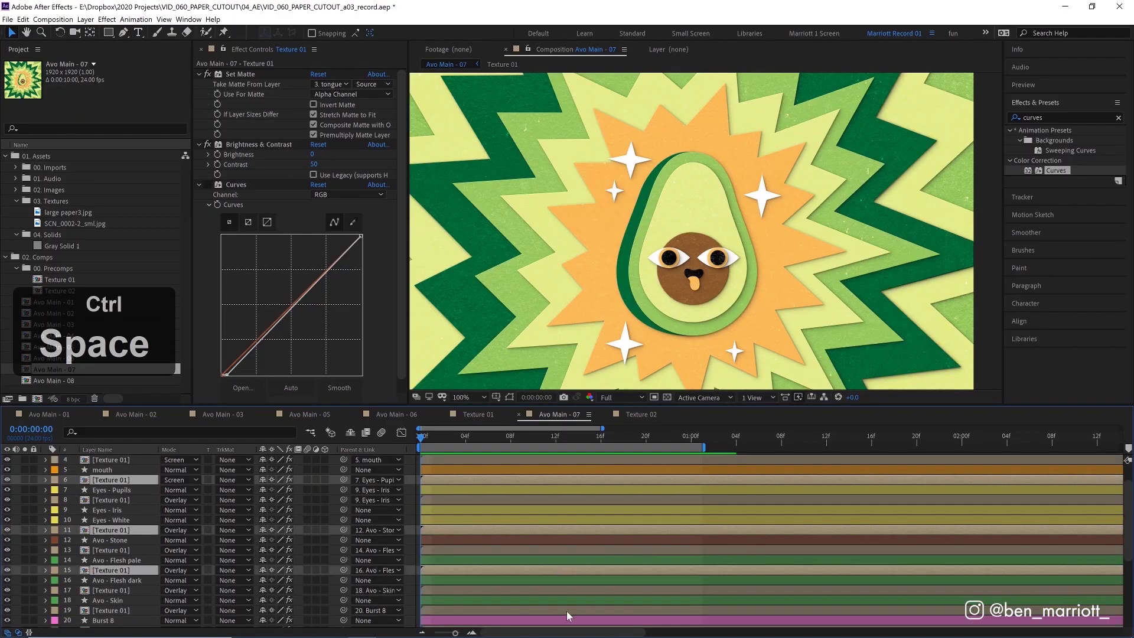
ctrl+click(565, 610)
scroll(597, 570, down, 5)
Step: Replace the selected texture layers with Texture 02 and play back the result
click(106, 291)
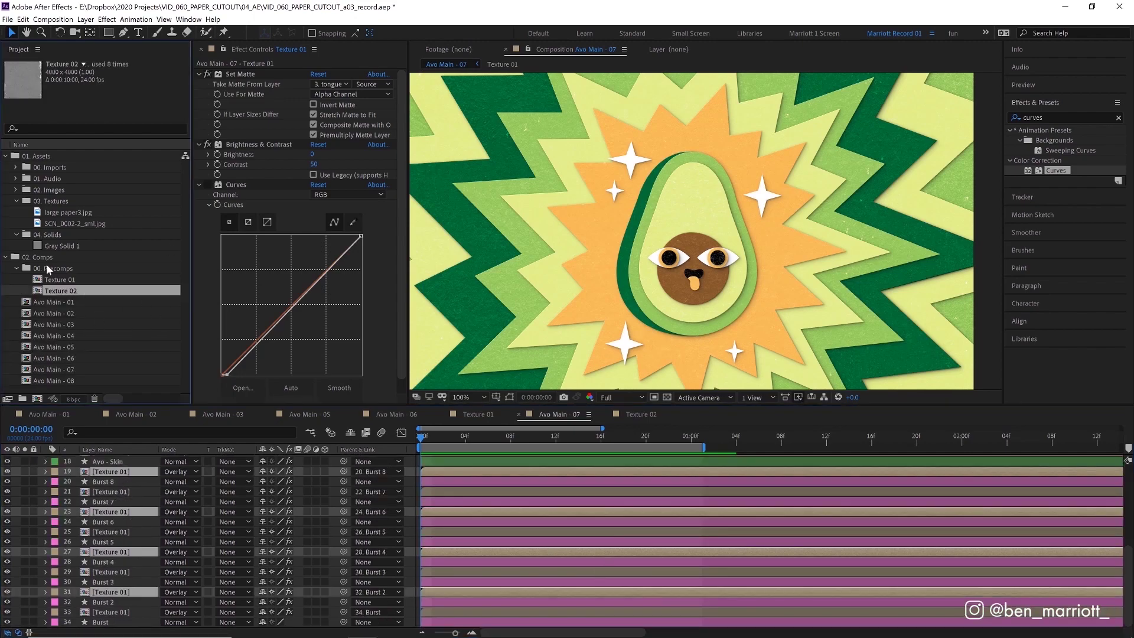
key(space)
key(alt)
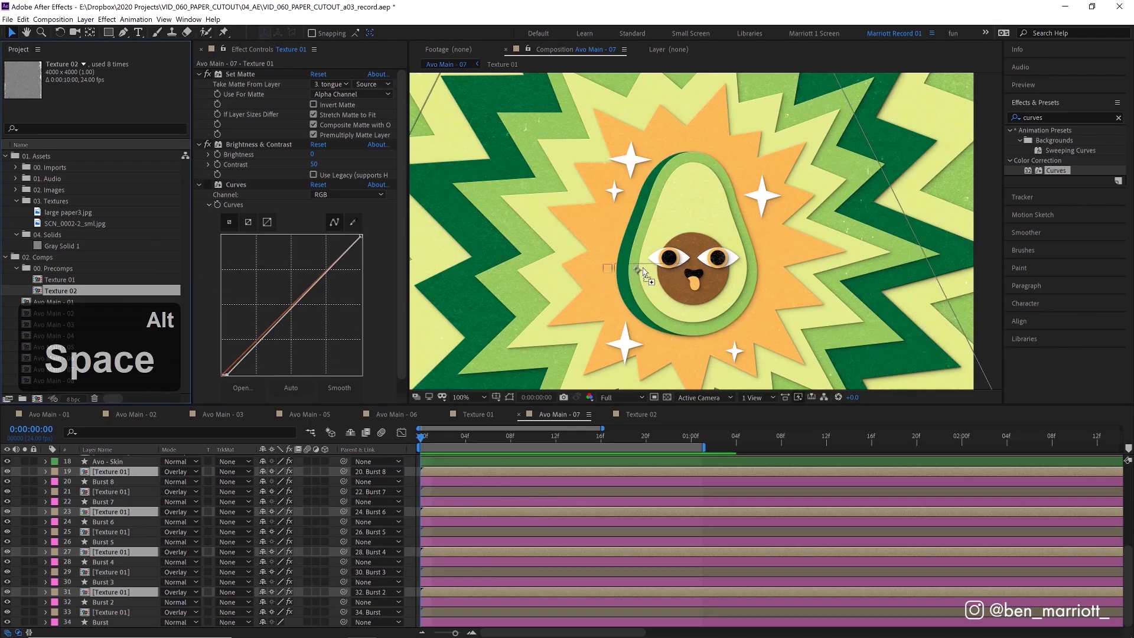
drag(667, 252, 667, 255)
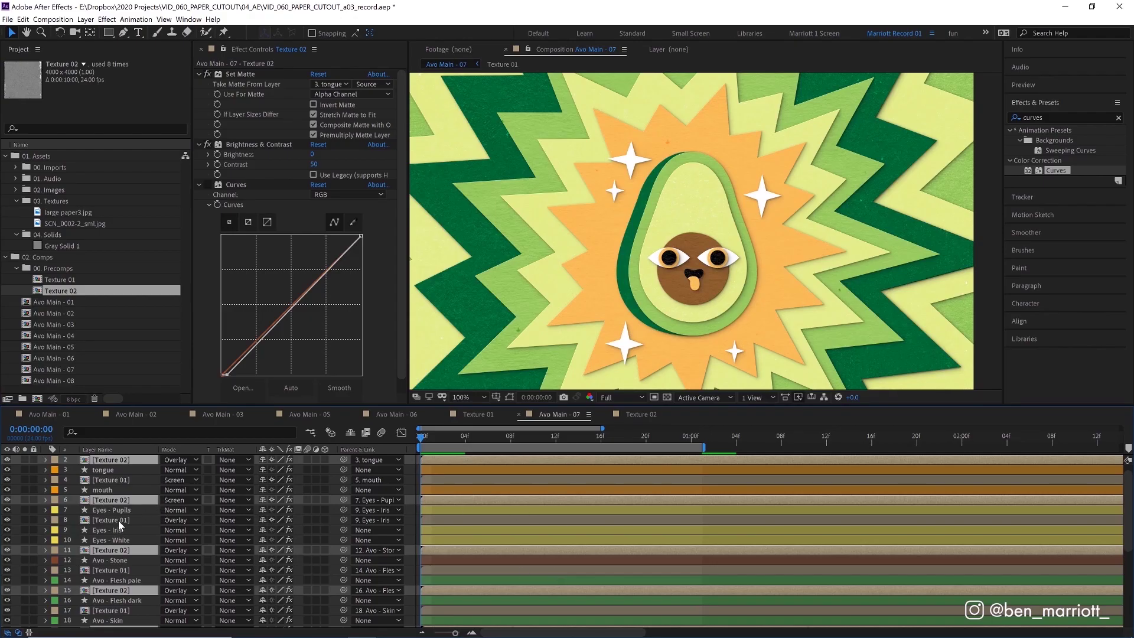
key(space)
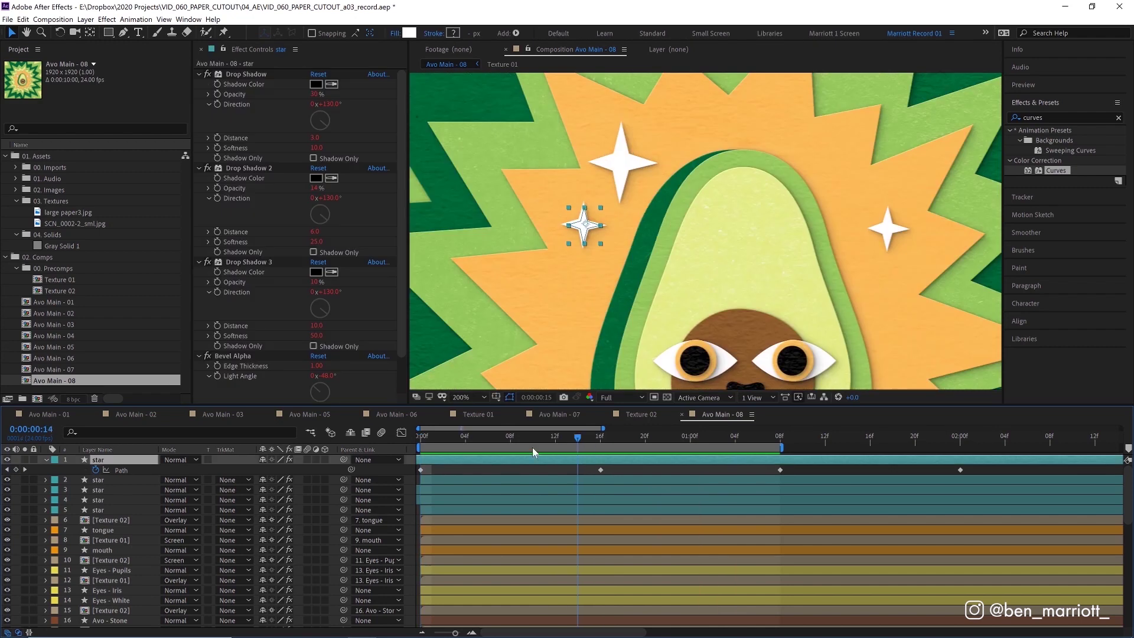
click(423, 442)
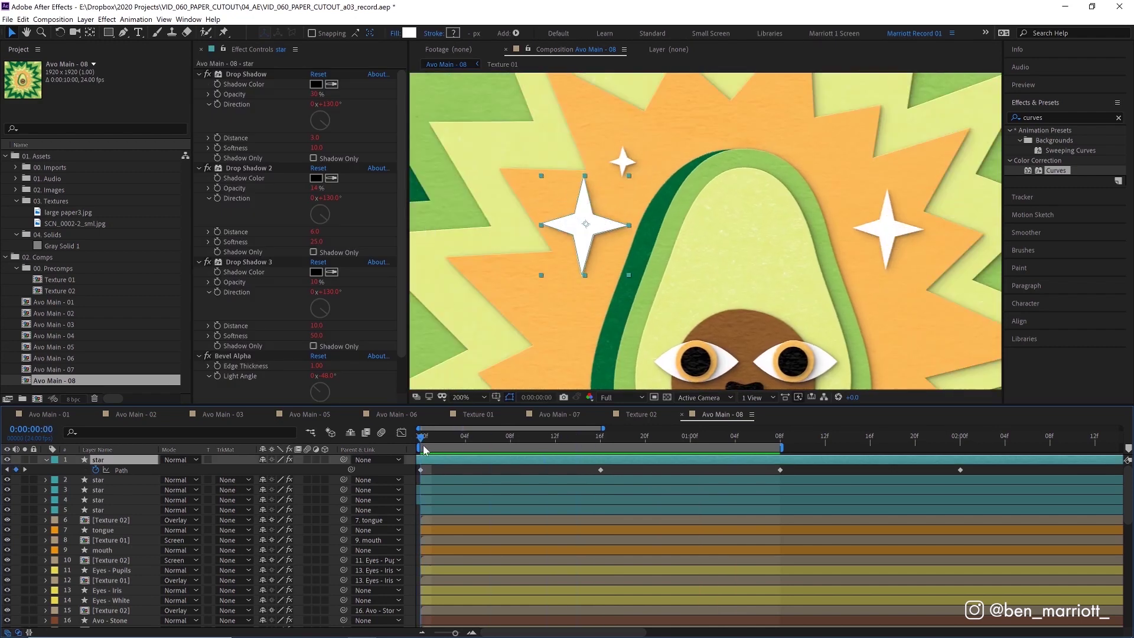
drag(425, 449, 713, 437)
key(slash)
key(space)
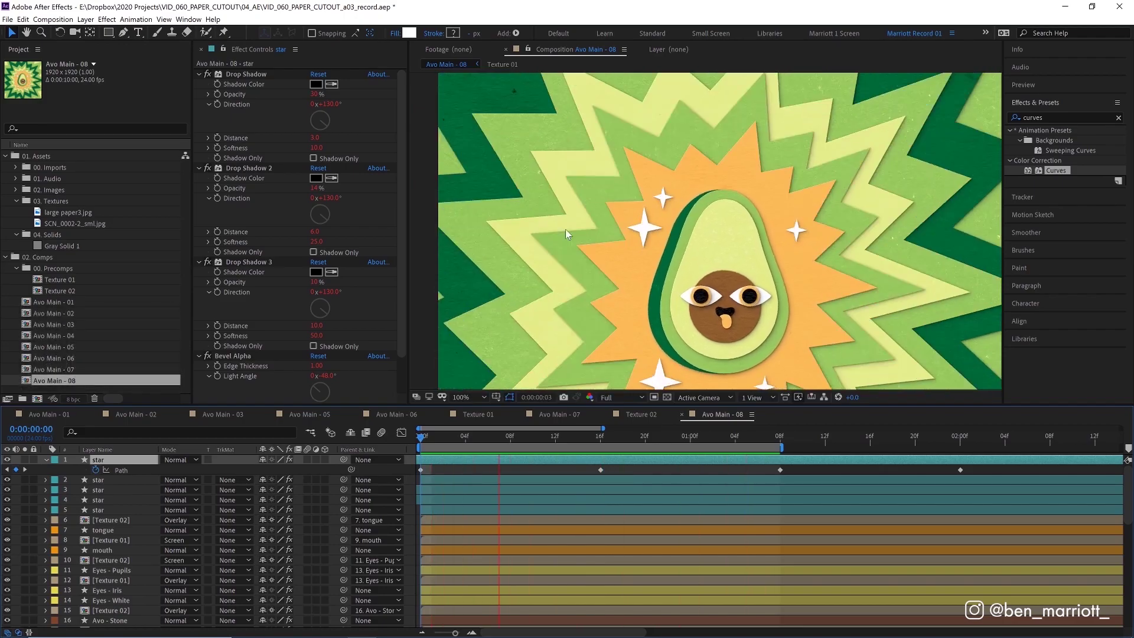
click(651, 353)
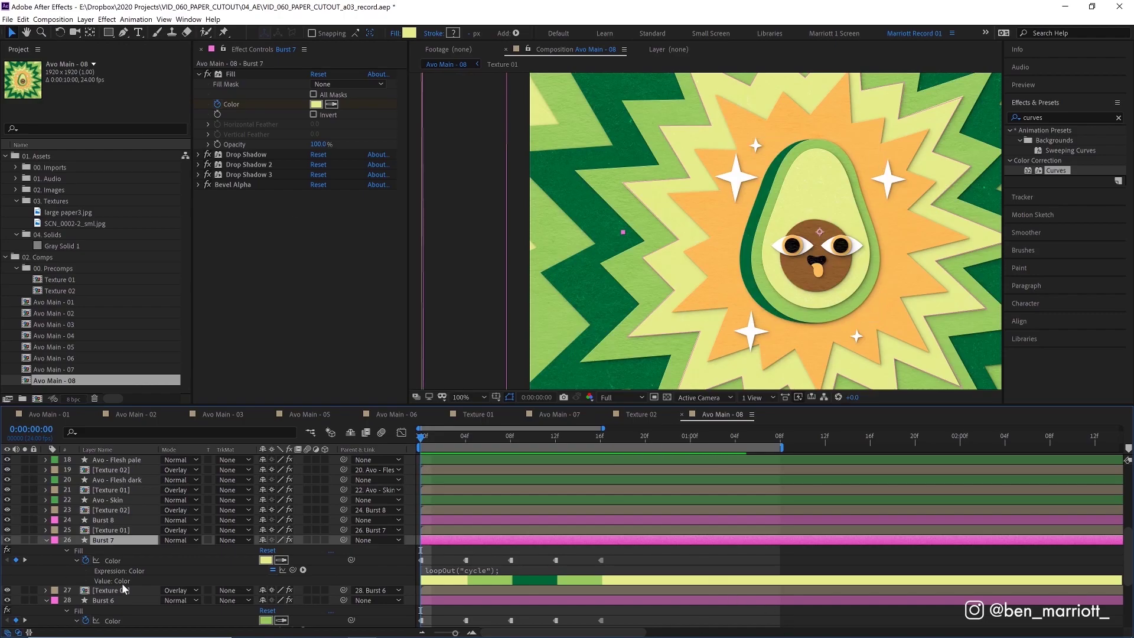
click(24, 540)
key(space)
click(446, 547)
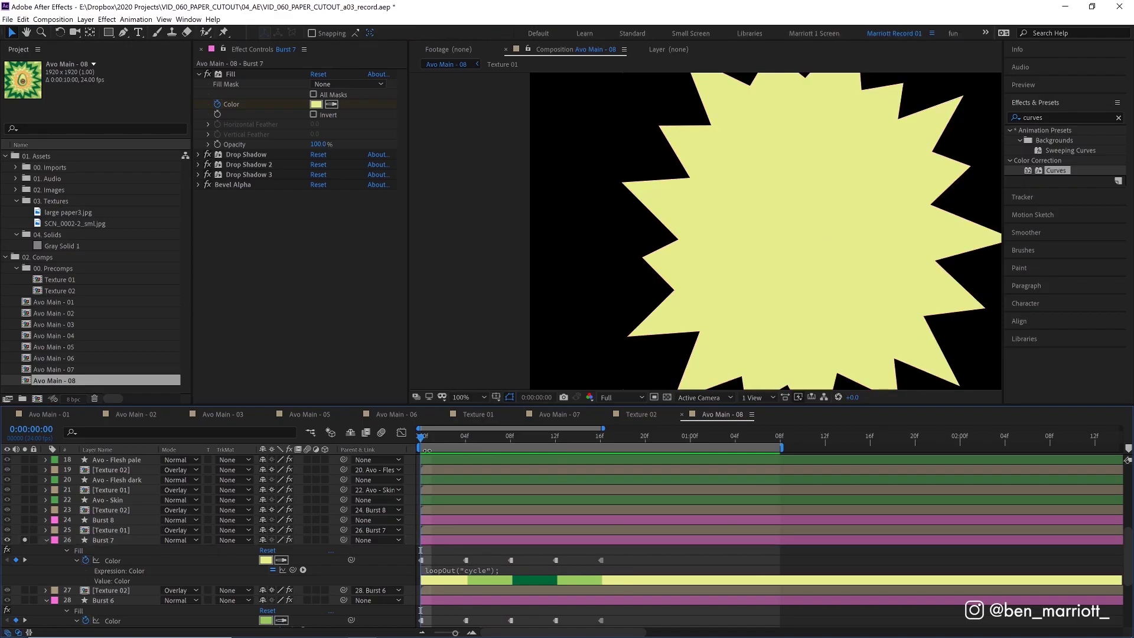
drag(457, 448, 569, 449)
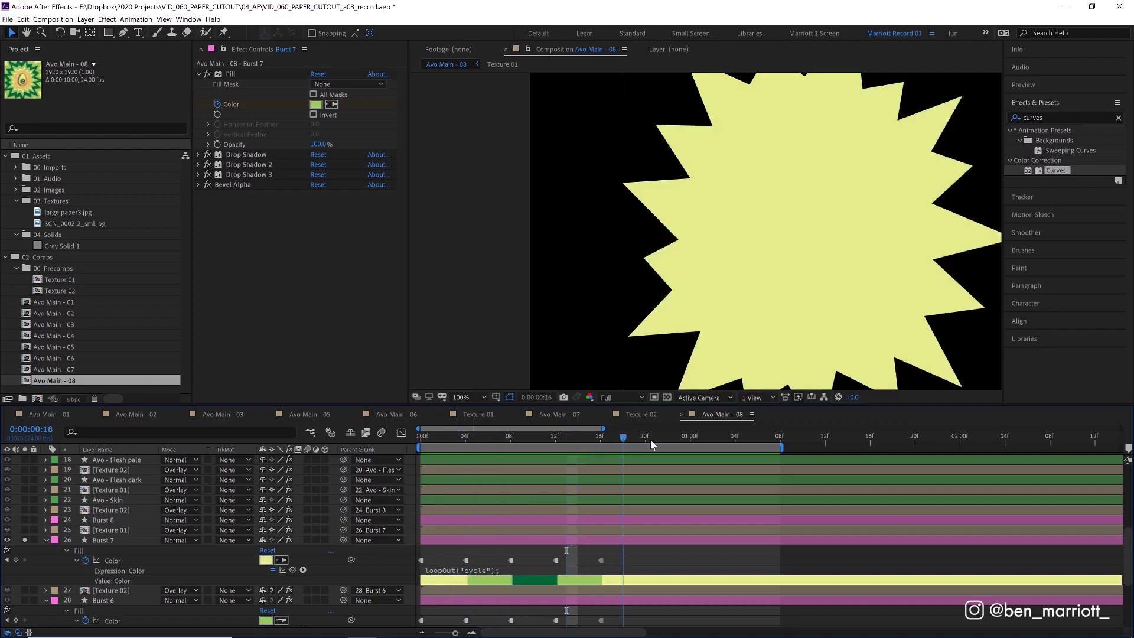
key(Page_Up)
key(Page_Up)
scroll(487, 566, down, 1)
click(448, 569)
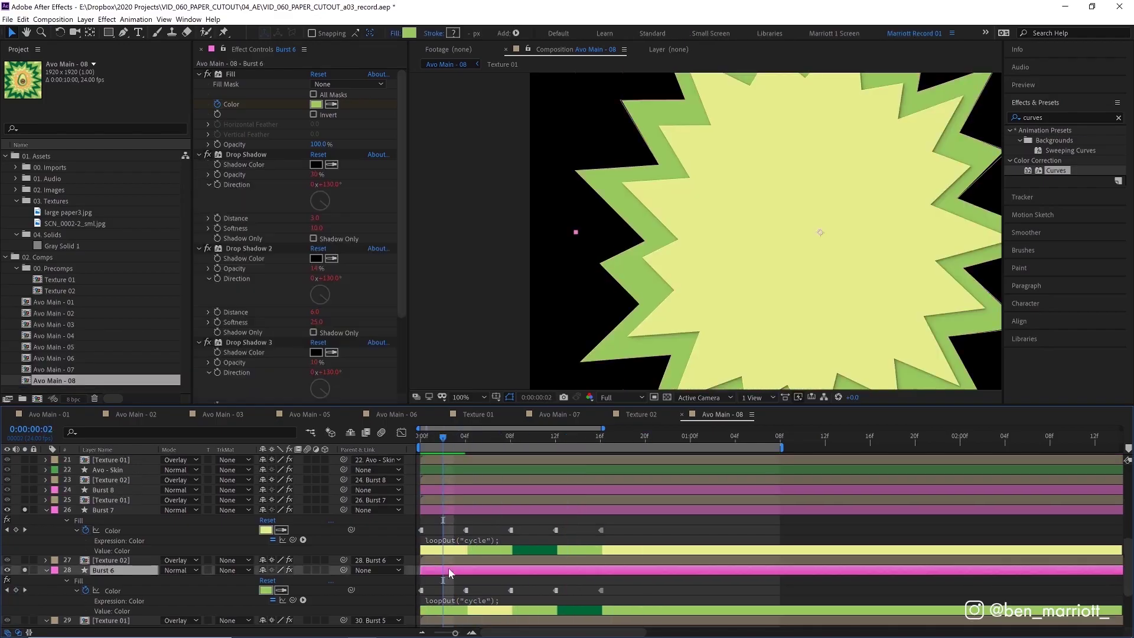
key(space)
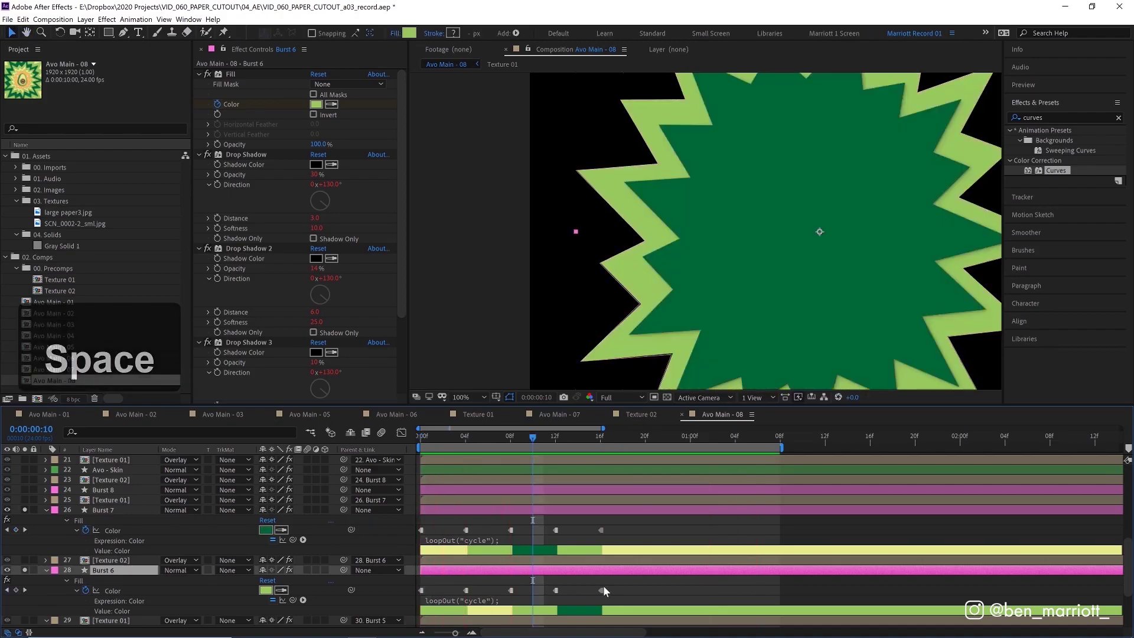
scroll(548, 543, down, 1)
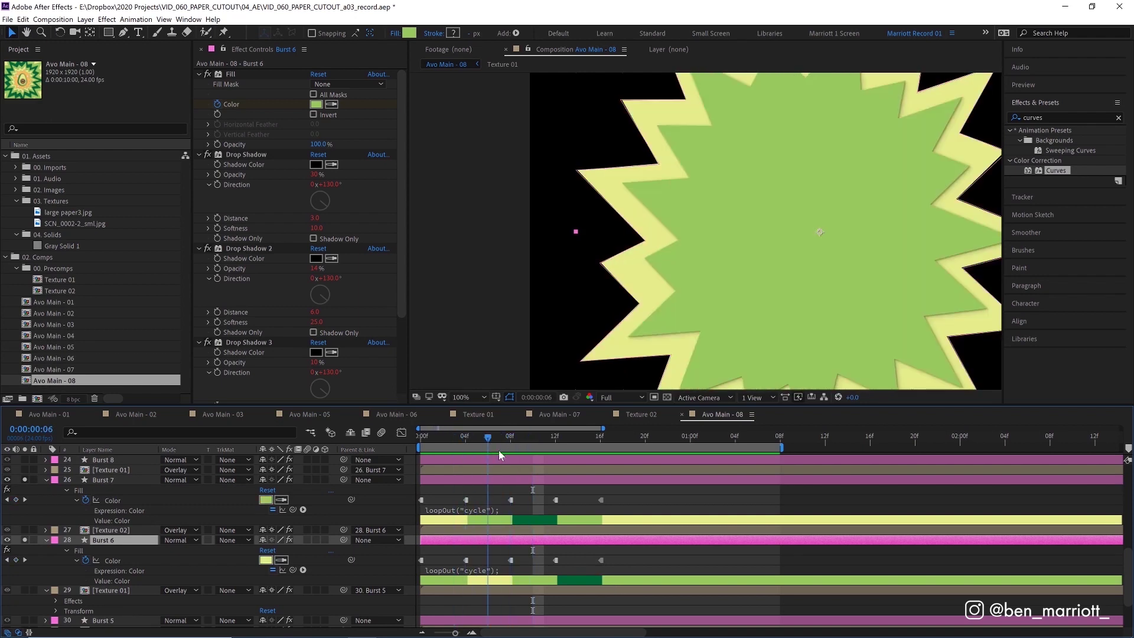
click(679, 257)
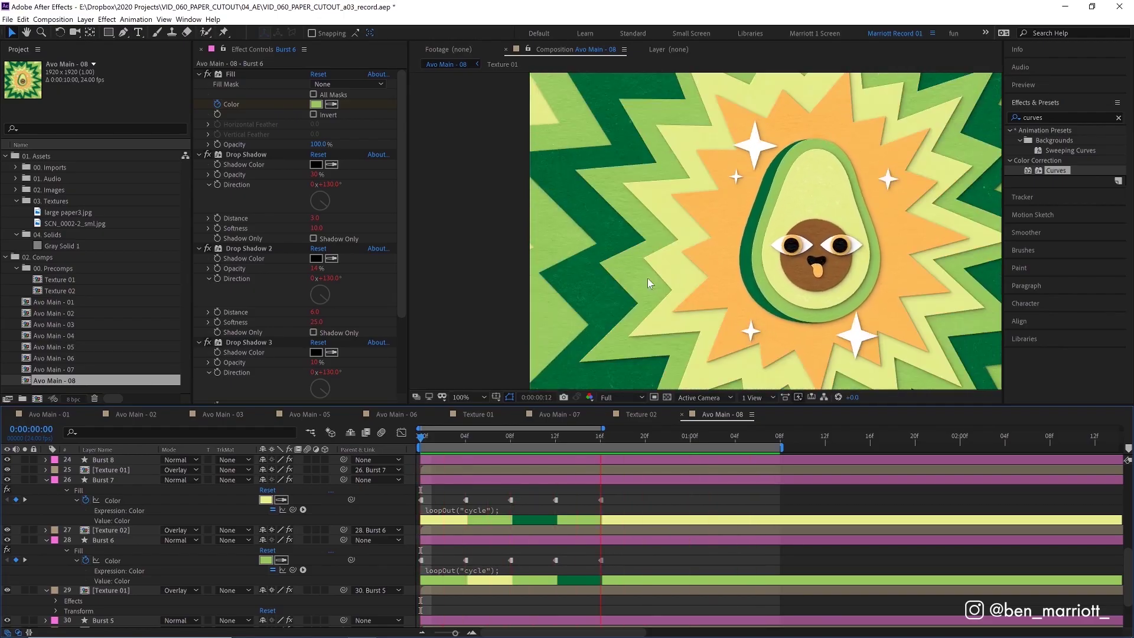
Step: Raise Burst 7's Wiggle Paths 1 Size from 20 to 30 and preview the stronger jitter
key(space)
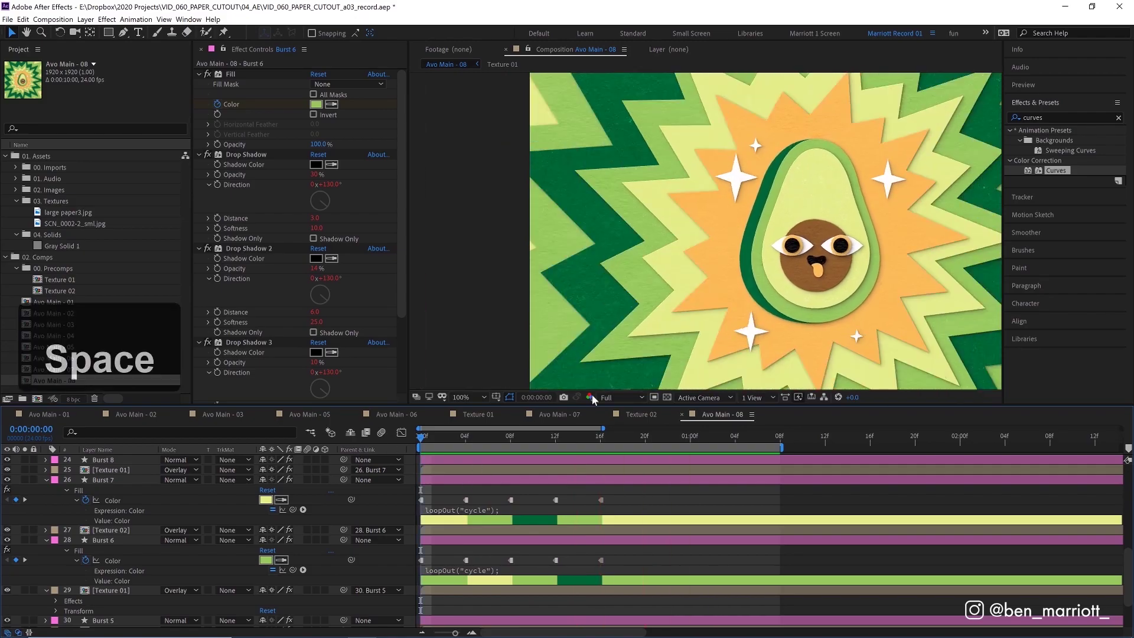
click(519, 437)
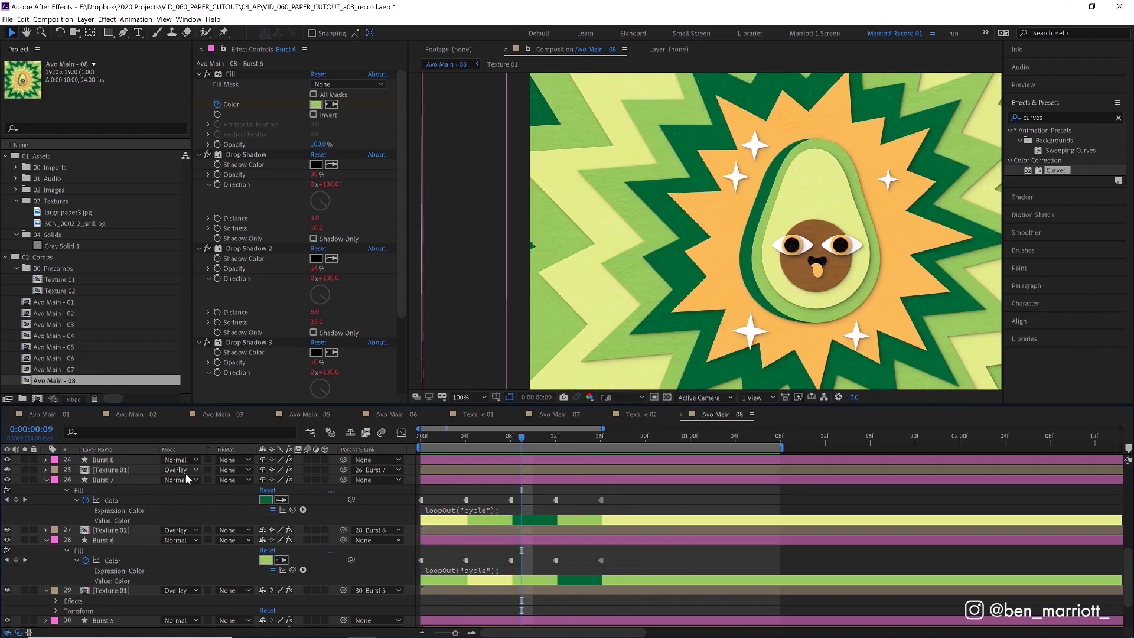
click(111, 478)
click(47, 479)
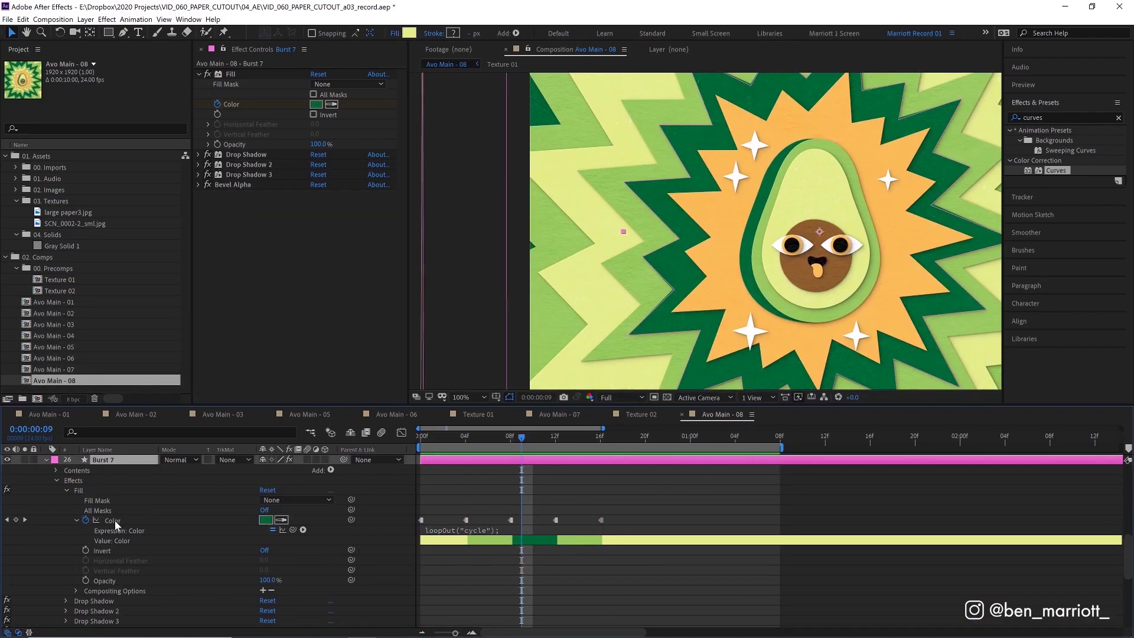
click(57, 470)
click(75, 491)
click(66, 490)
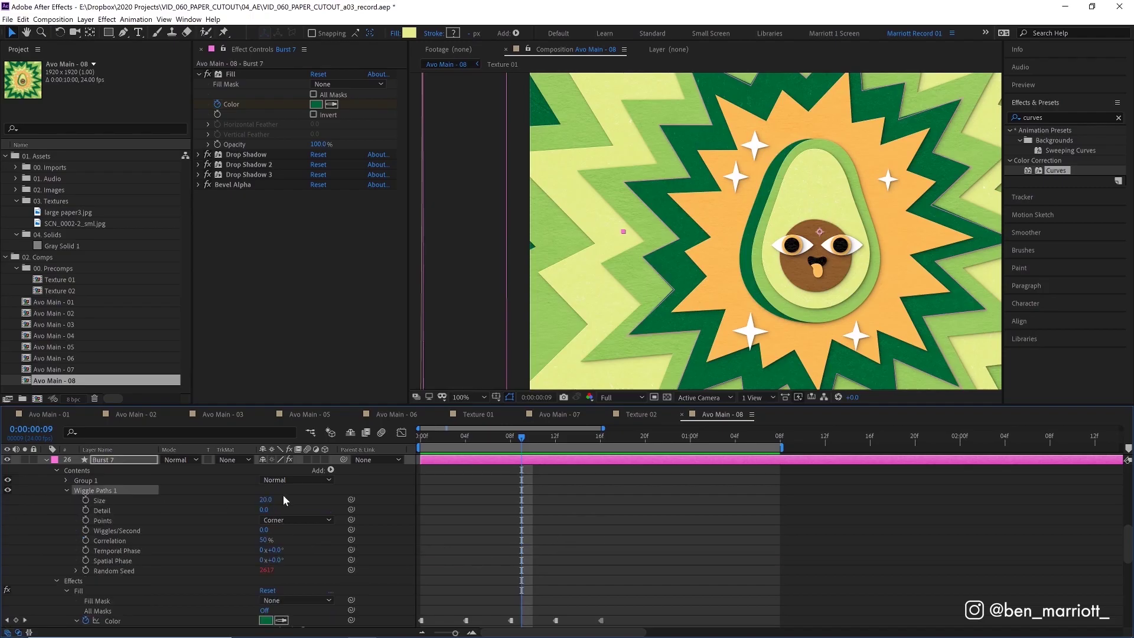
text(30)
key(Return)
key(space)
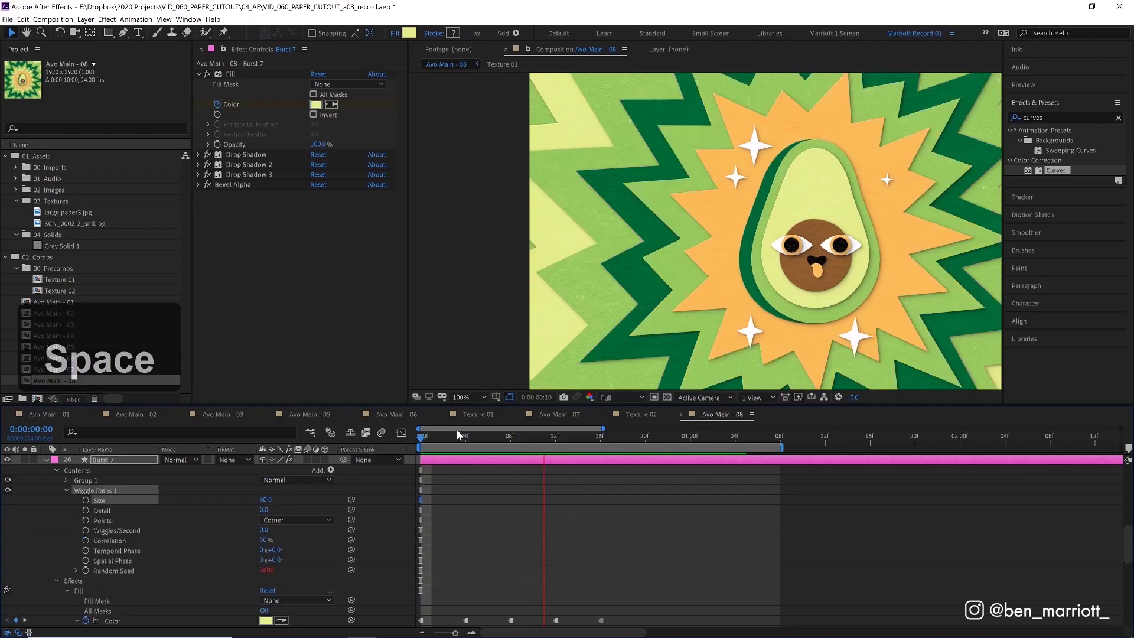